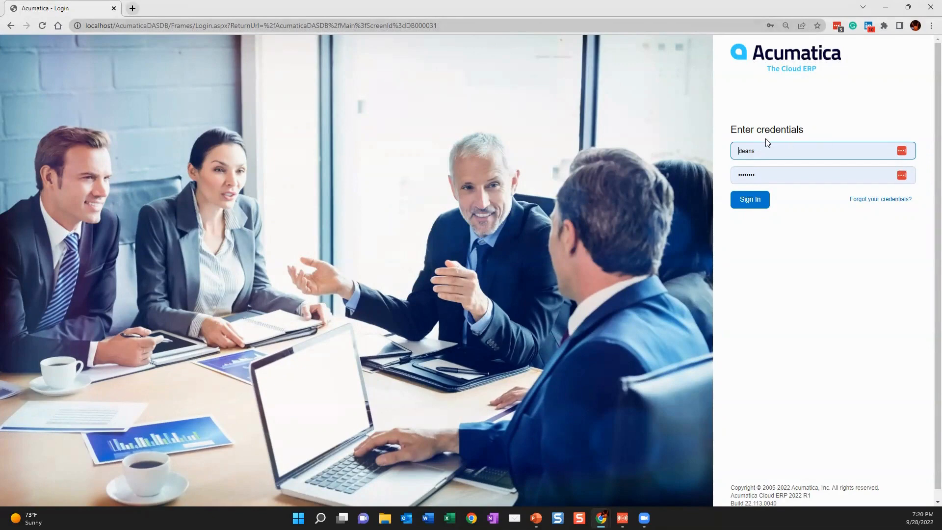
Step: Sign in with the prefilled credentials, view the additional workspaces, and return to the home dashboard
left_click(761, 201)
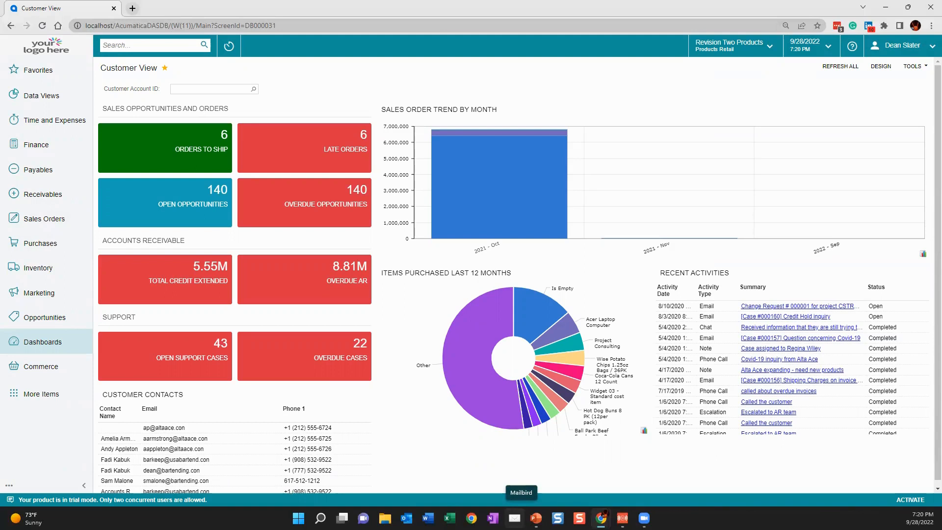
left_click(44, 395)
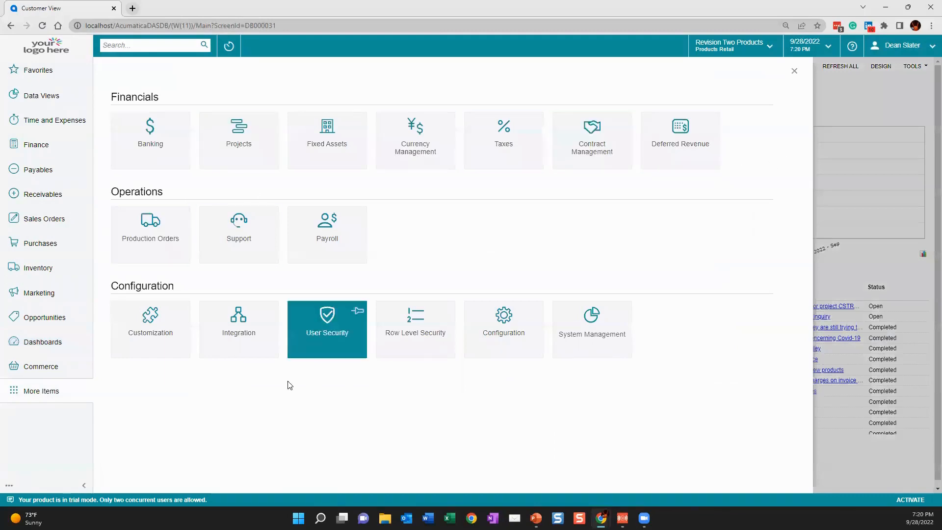
left_click(42, 46)
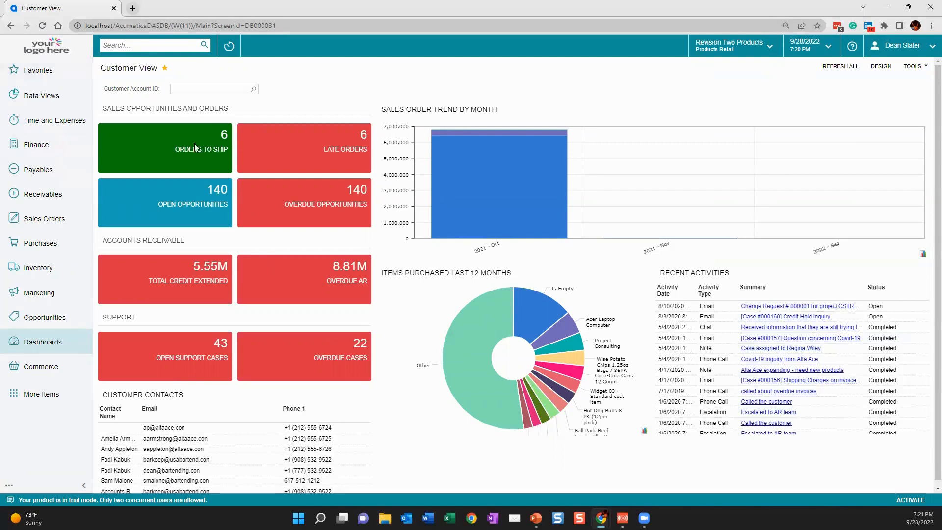
Step: View the available companies and branches and the business date calendar, leaving both selections as they are
left_click(758, 45)
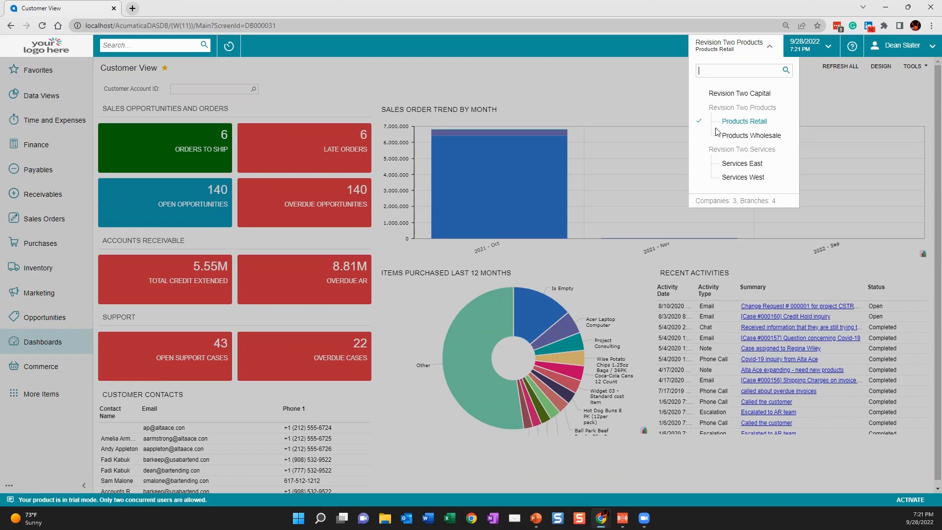
left_click(659, 45)
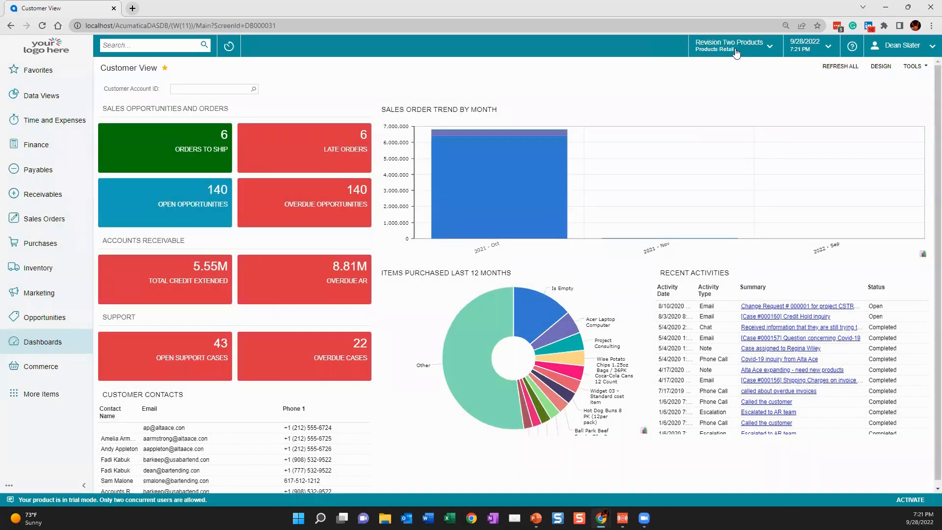
left_click(828, 47)
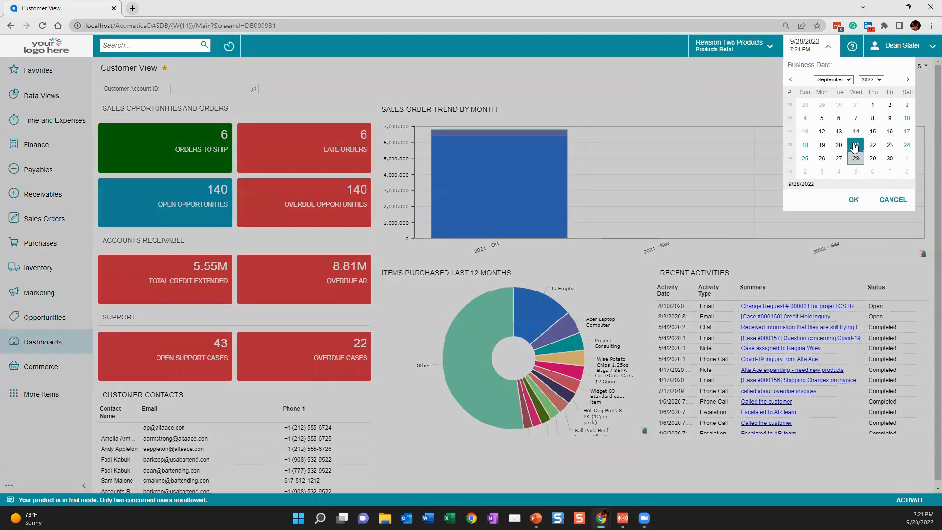
left_click(828, 49)
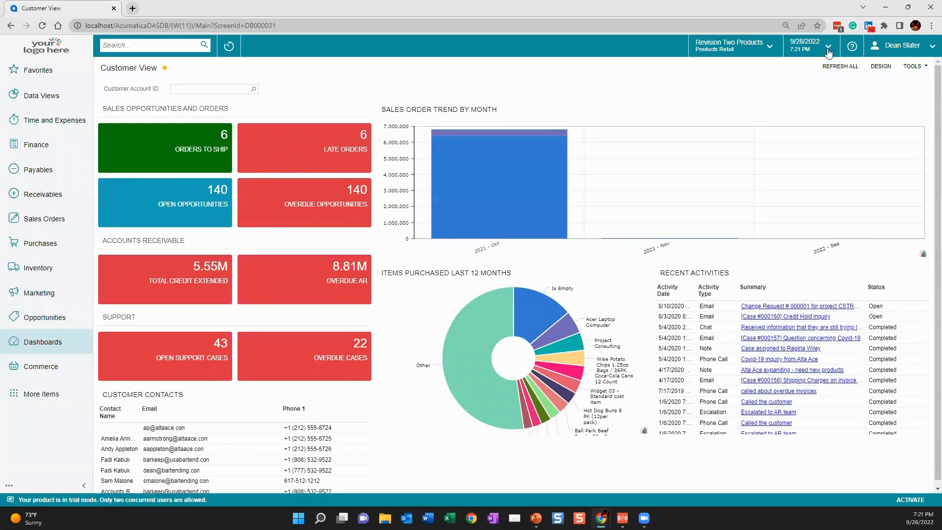
Step: Open the signed-in user's profile, review the password and home page settings, and return to the home dashboard
left_click(932, 46)
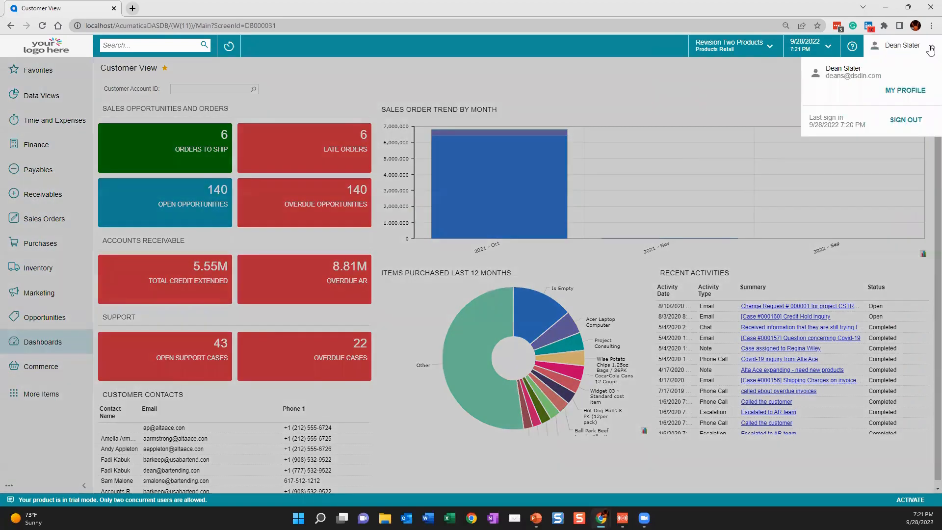
left_click(906, 90)
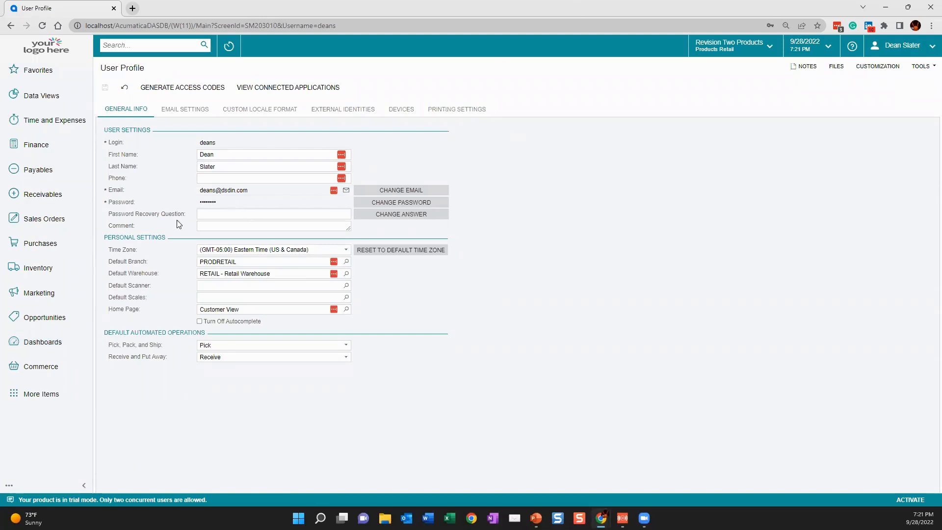
left_click(422, 202)
left_click(243, 308)
left_click(441, 313)
left_click(46, 53)
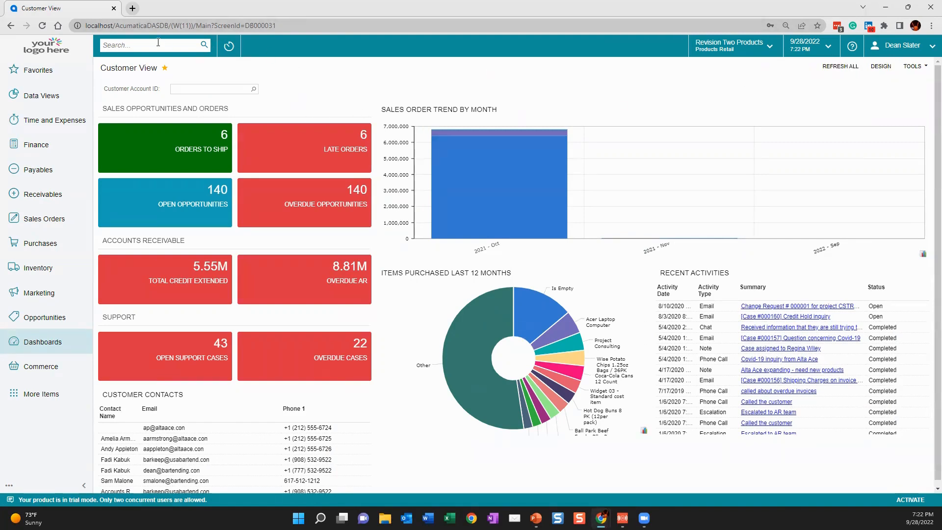
Step: Search the system for "receip", review the matching menu items, transactions and profiles, help topics and files, and close the search
type("receip")
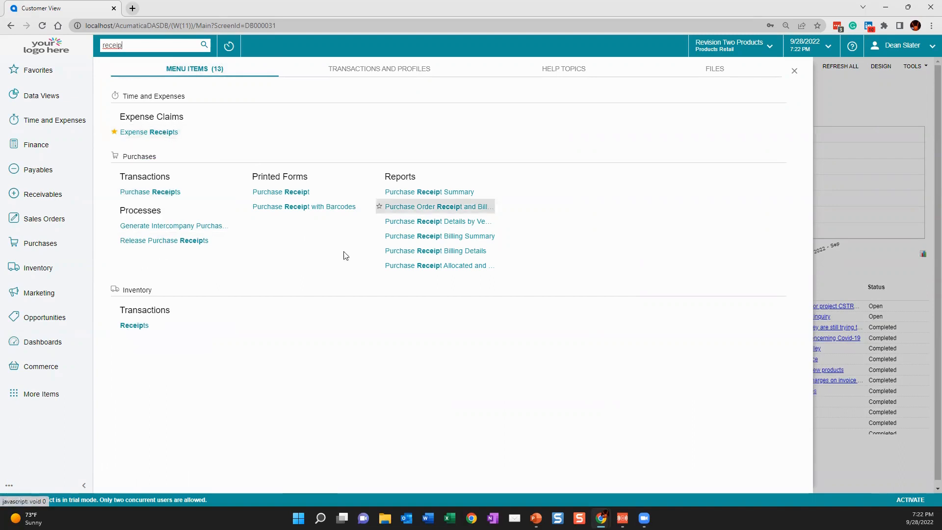
left_click(393, 74)
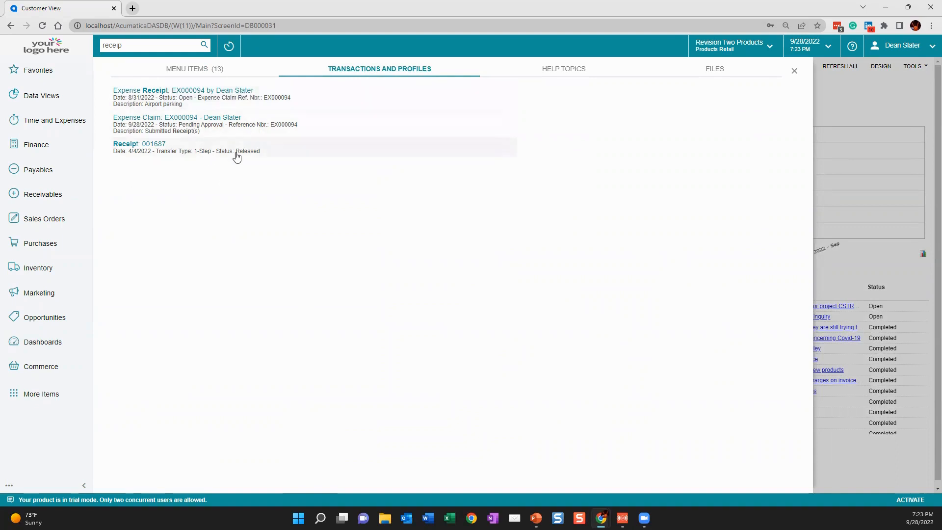
left_click(572, 70)
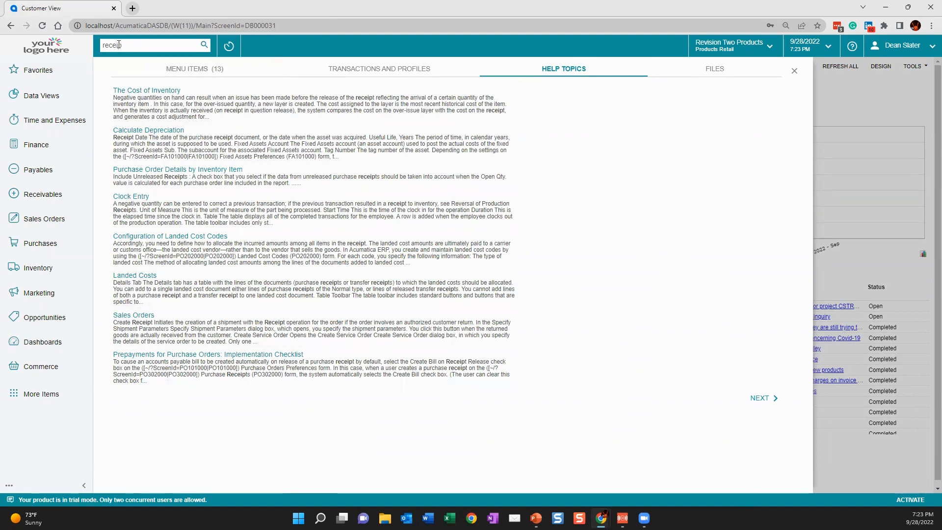
left_click(761, 398)
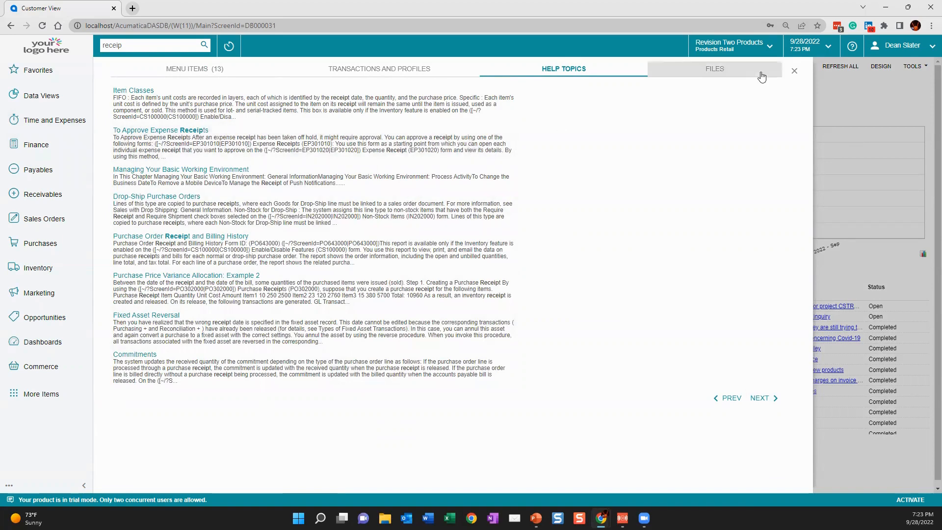
left_click(732, 72)
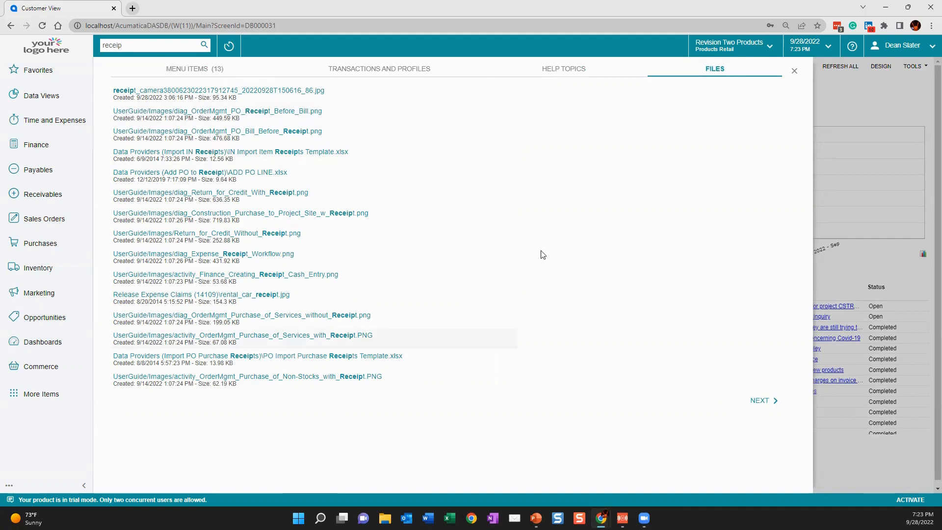
left_click(193, 74)
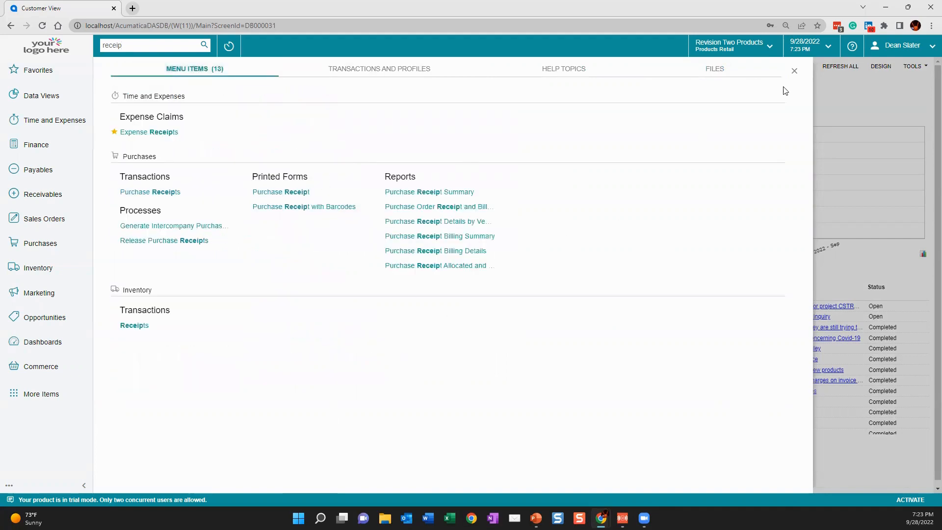
left_click(795, 74)
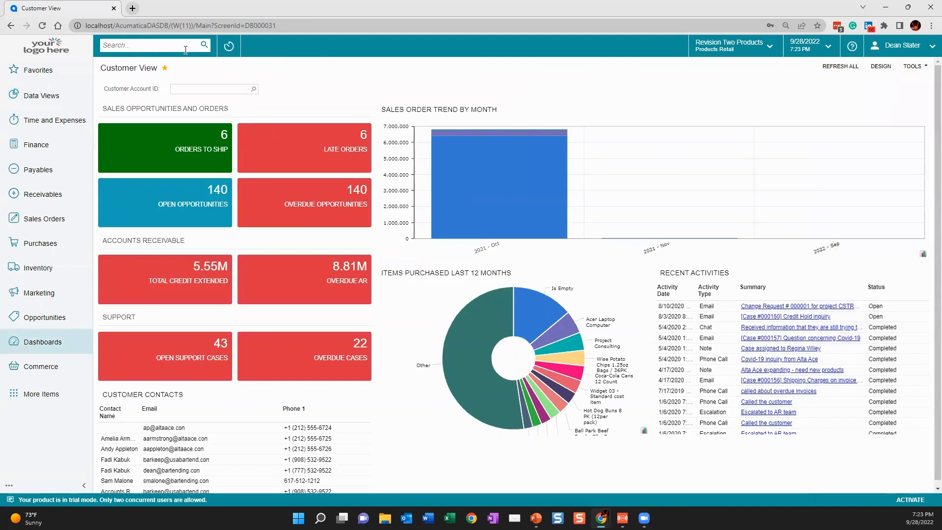
Step: Mark the most recent shipment among the recently viewed records as a favorite and check the favorite records
left_click(229, 48)
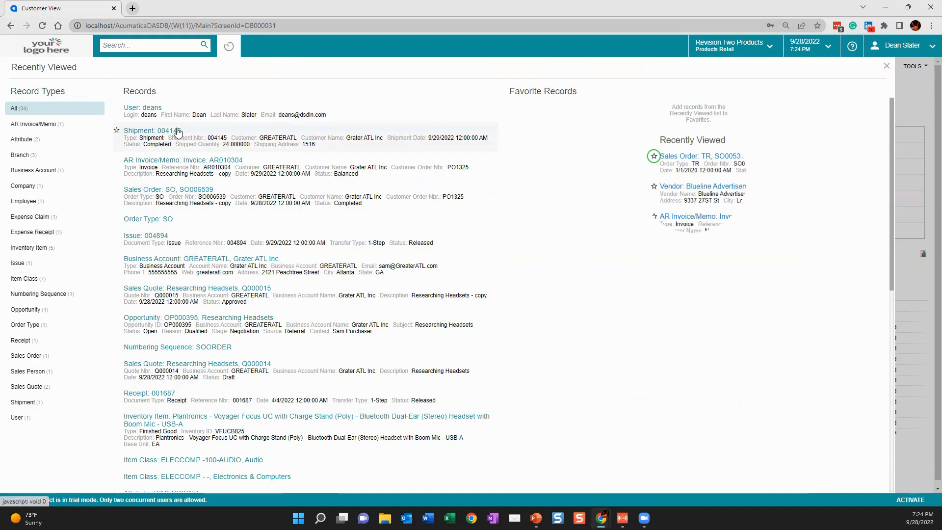
left_click(116, 130)
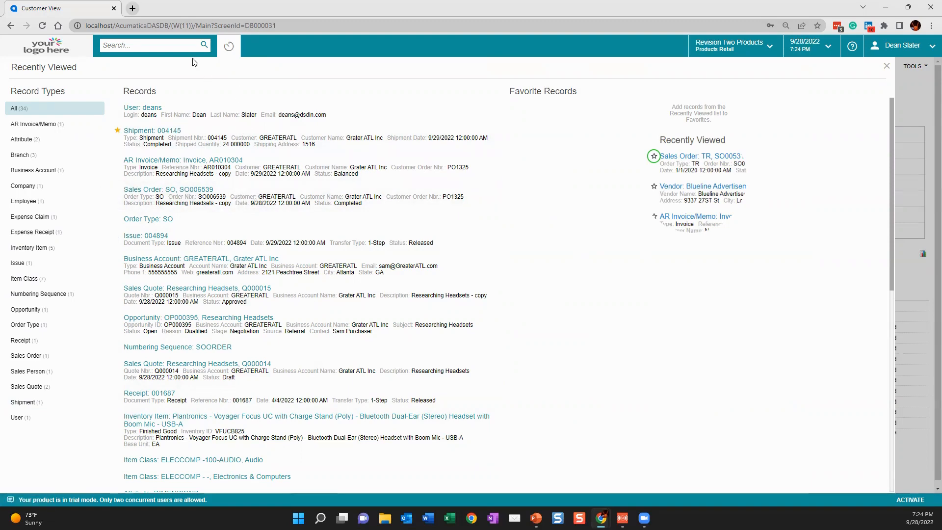
left_click(43, 53)
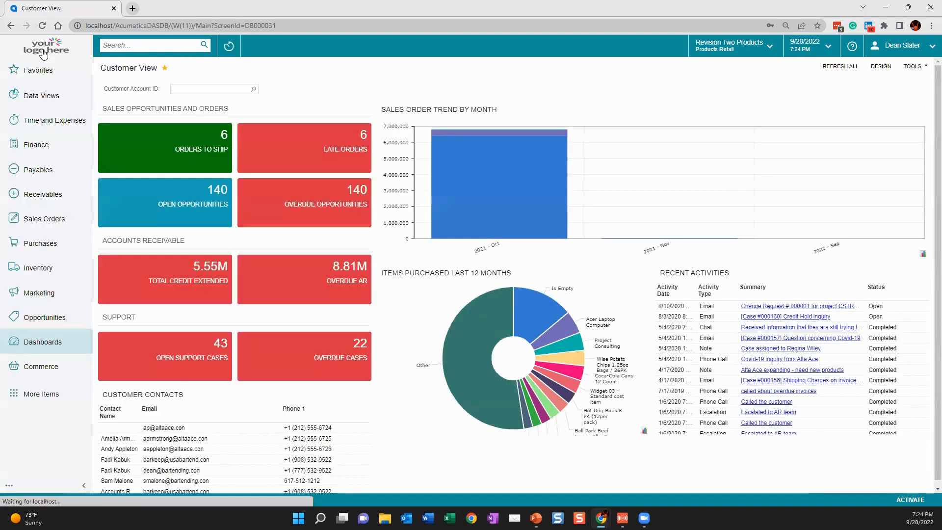
left_click(229, 46)
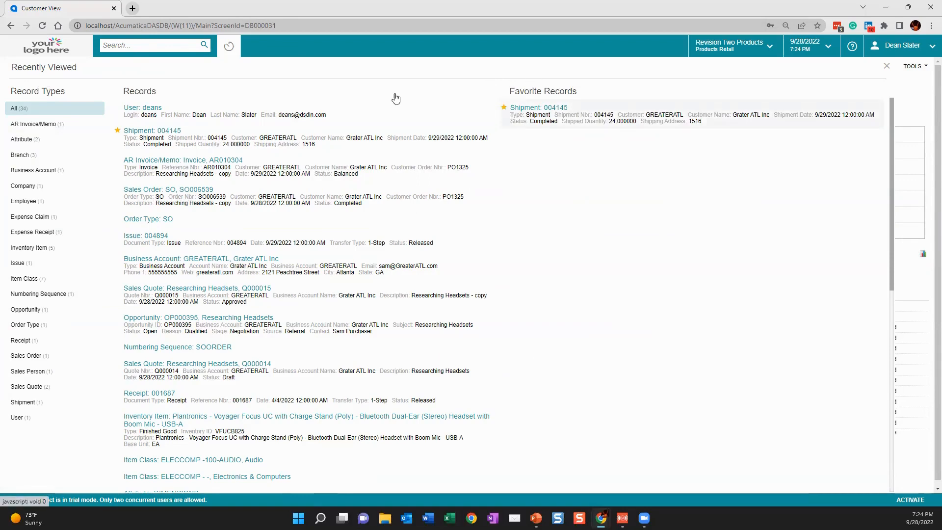
left_click(58, 46)
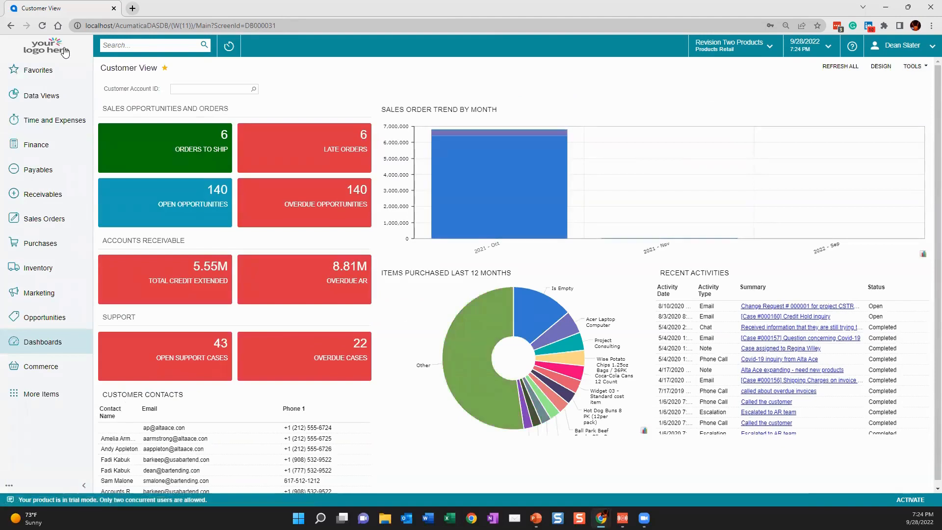
Step: Compare the Receivables links in Favorites with the starred forms in the Receivables workspace
left_click(8, 489)
left_click(39, 70)
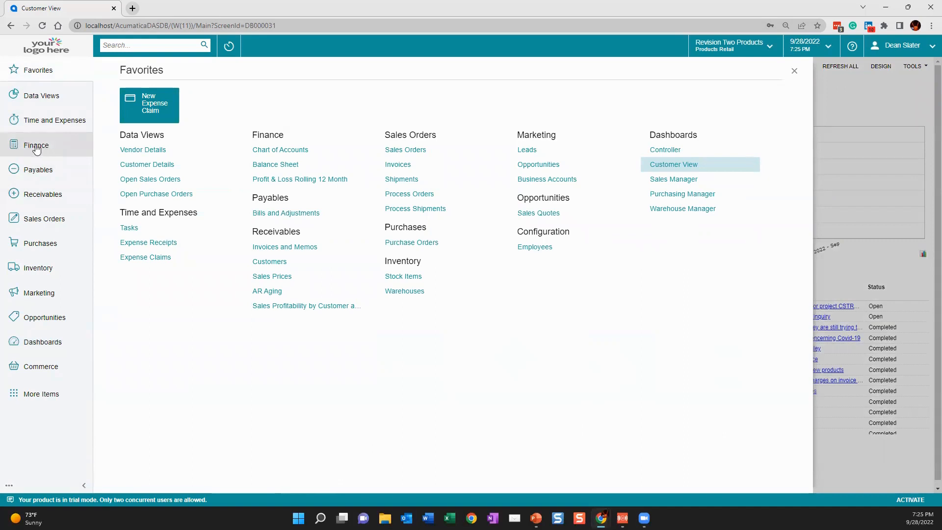
left_click(42, 197)
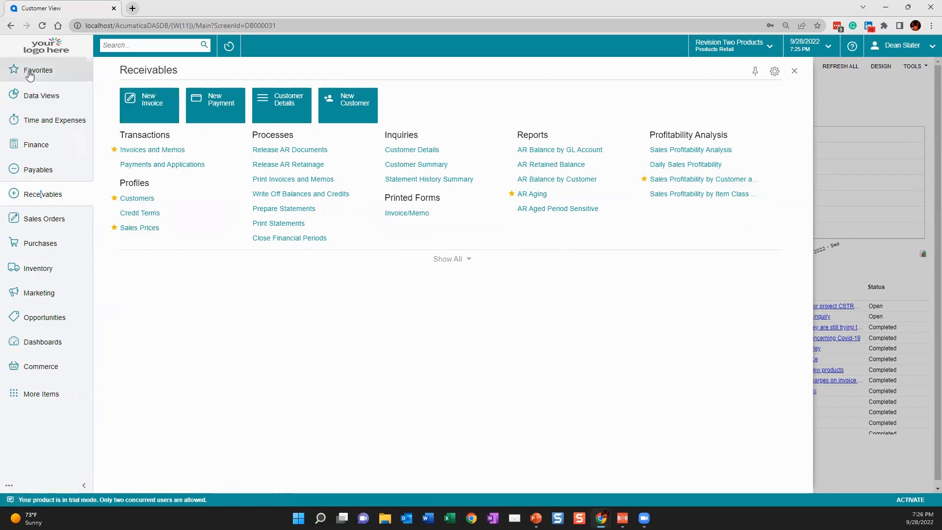
left_click(10, 70)
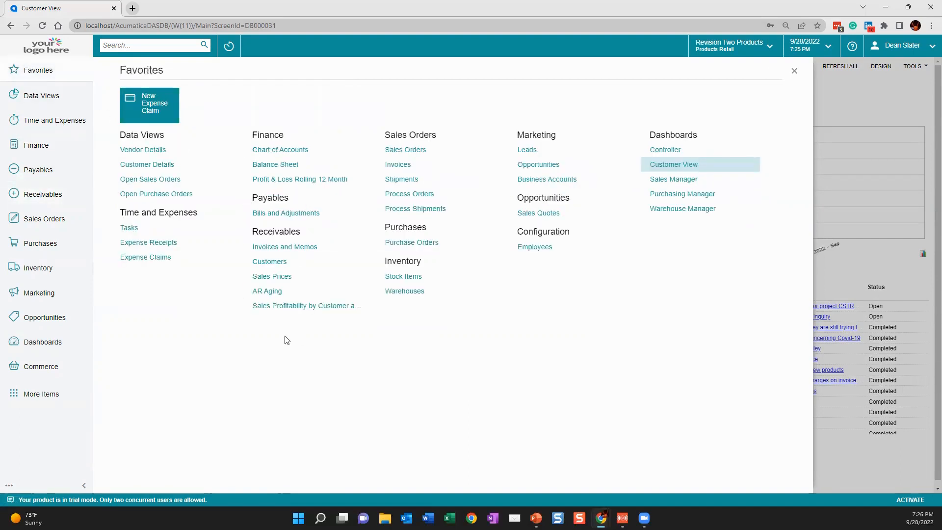
left_click_drag(253, 228, 352, 318)
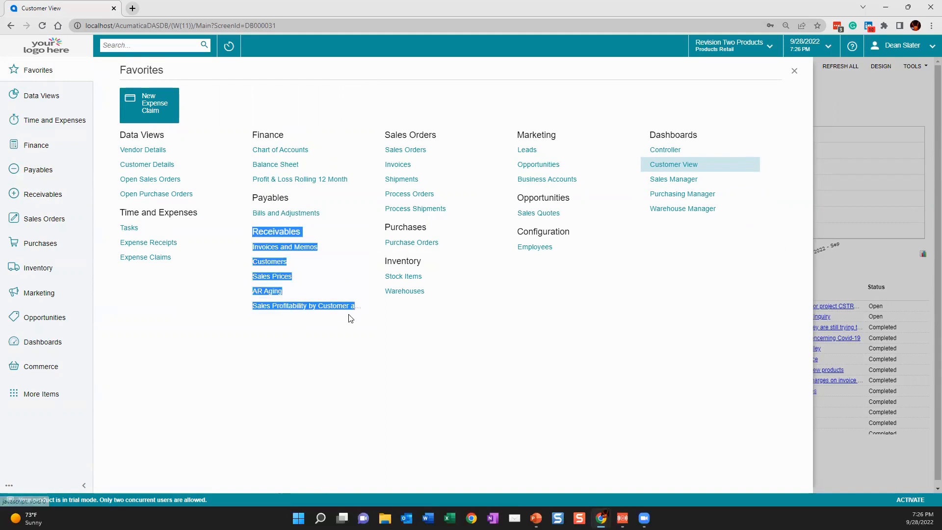
left_click(334, 101)
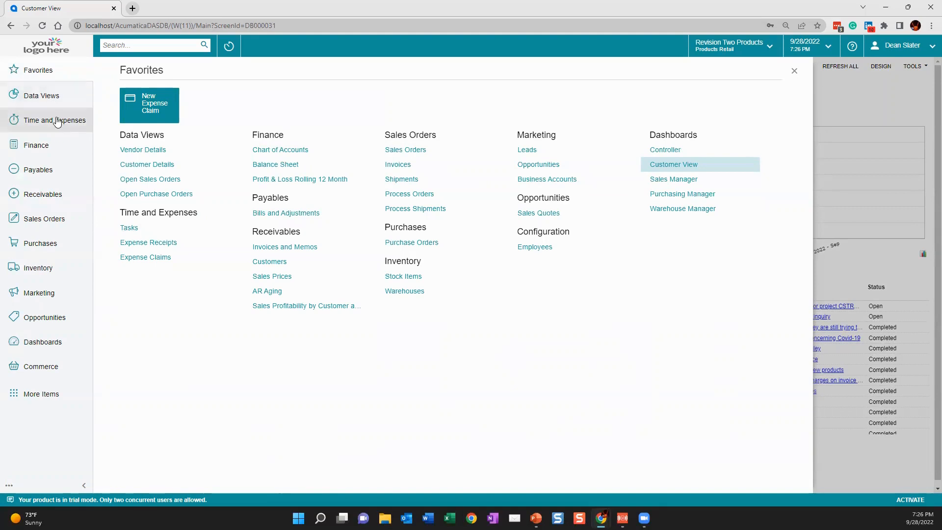
Step: Review the Payables workspace with its transactions, profiles, processes, inquiries and reports
left_click(41, 170)
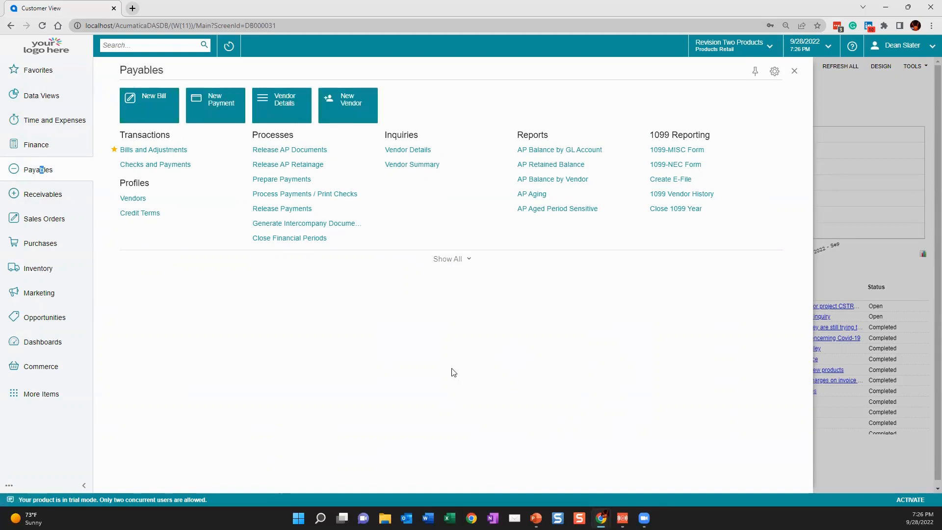
mouse_move(185, 191)
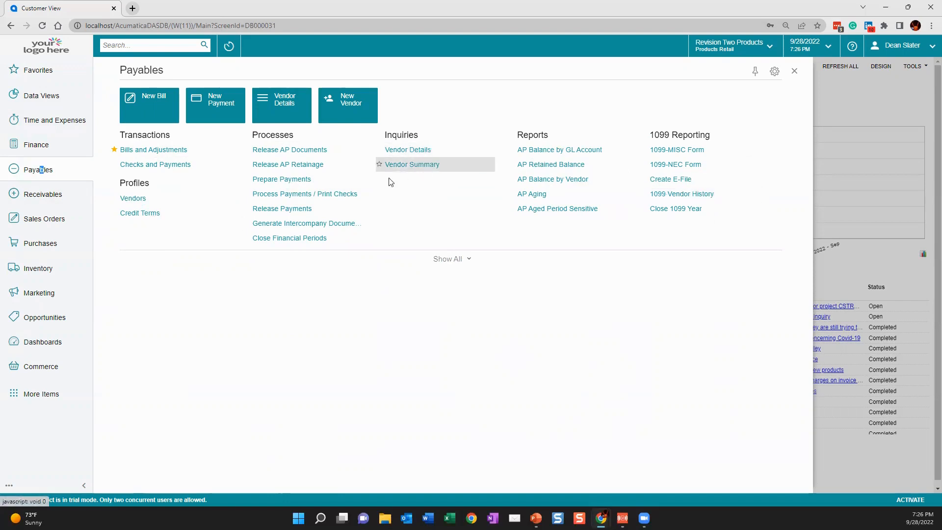
double_click(47, 198)
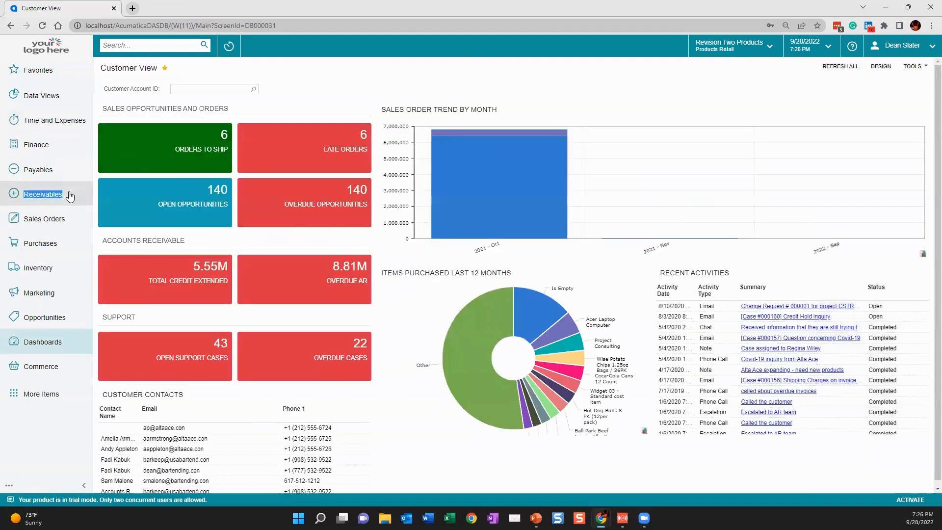
Step: Open the Invoices and Memos list of the Receivables workspace and filter its records by "Great"
left_click(53, 196)
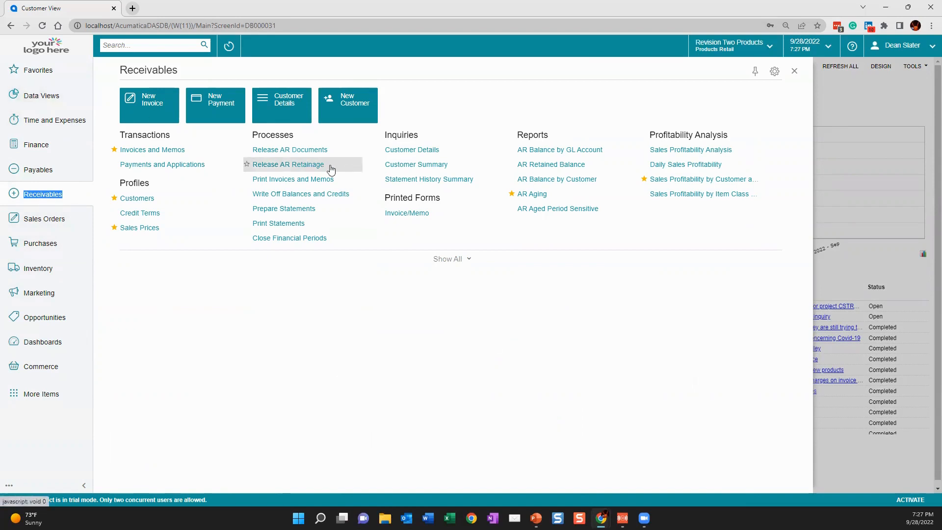
left_click(150, 150)
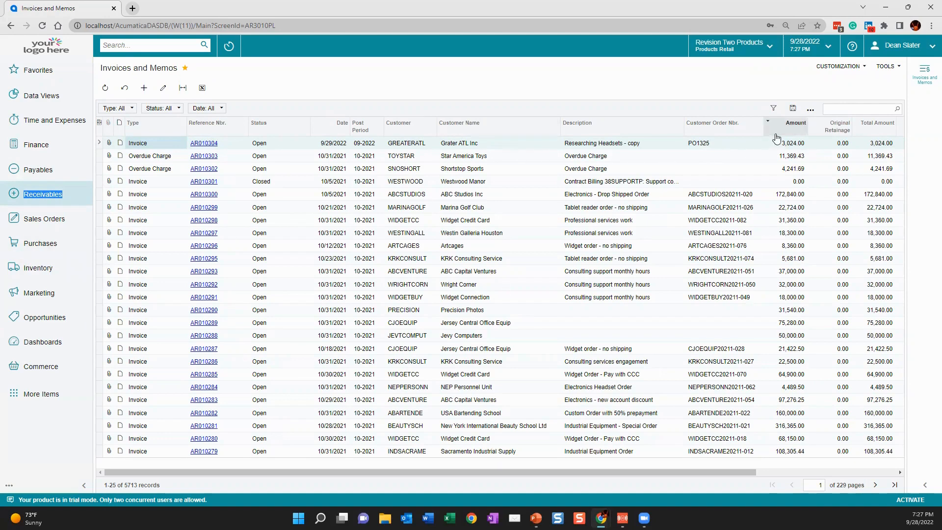
left_click(842, 109)
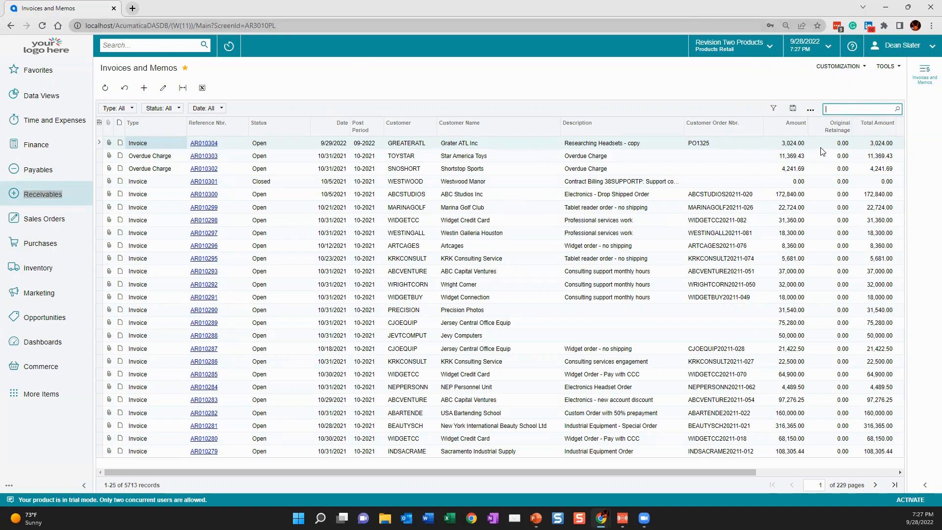
left_click(855, 107)
type("Greater")
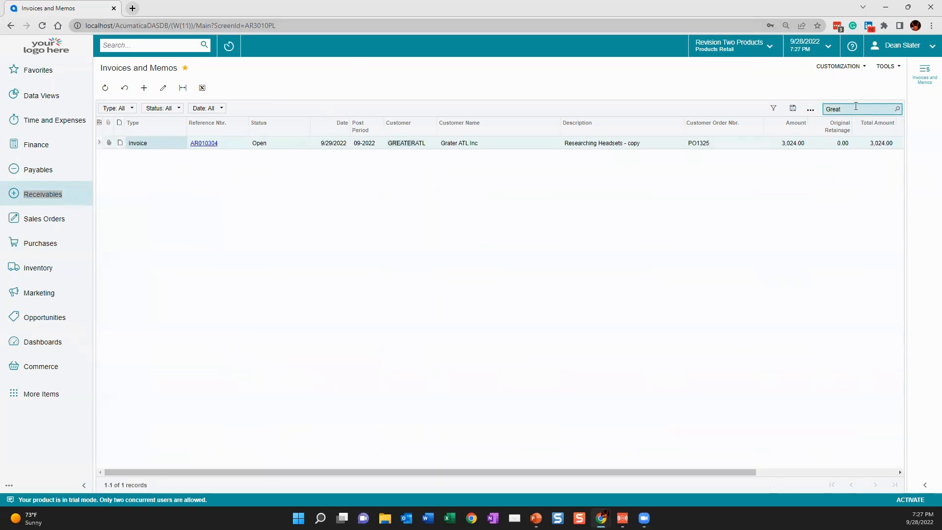
Step: Widen the invoice list filter by shortening the search text to "Gr"
key("BackSpace")
key("BackSpace")
key("BackSpace")
key("BackSpace")
key("BackSpace")
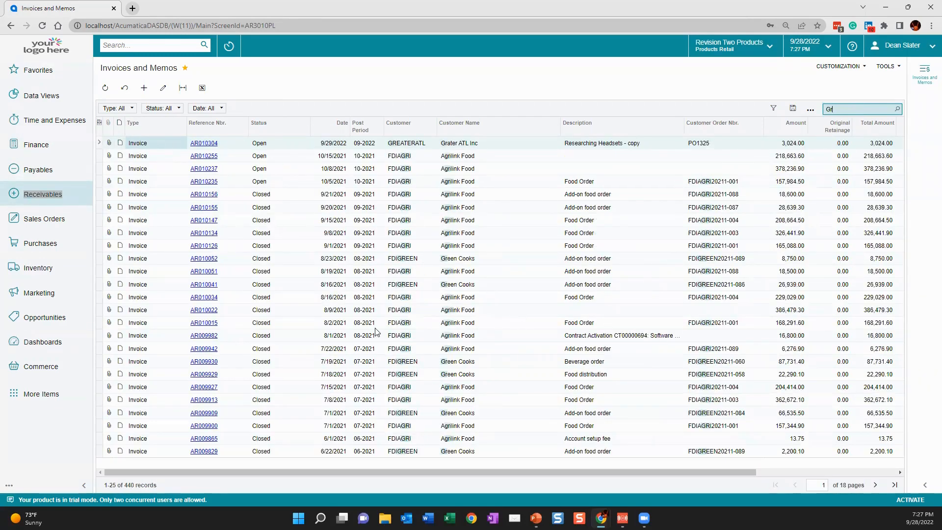
Step: Search the invoice list for "bart" and clear the search text to list all records again
left_click_drag(836, 110, 812, 114)
type("bal")
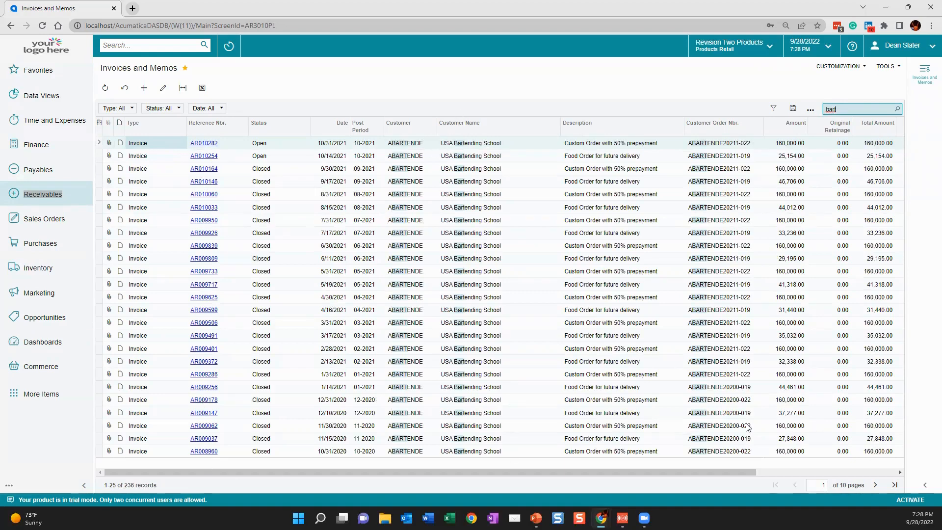
left_click_drag(839, 109, 826, 108)
key("BackSpace")
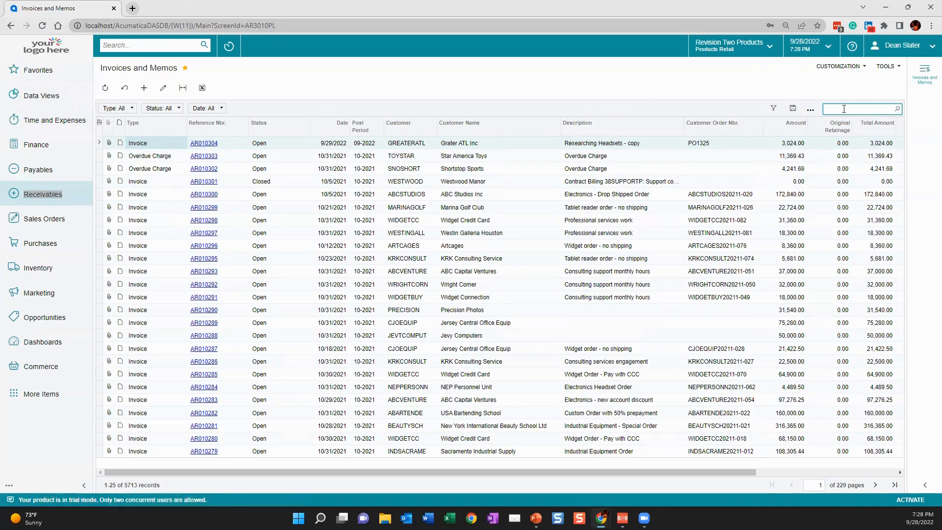
Step: Review the sort and filter options of the Customer Name column without applying any
left_click(496, 131)
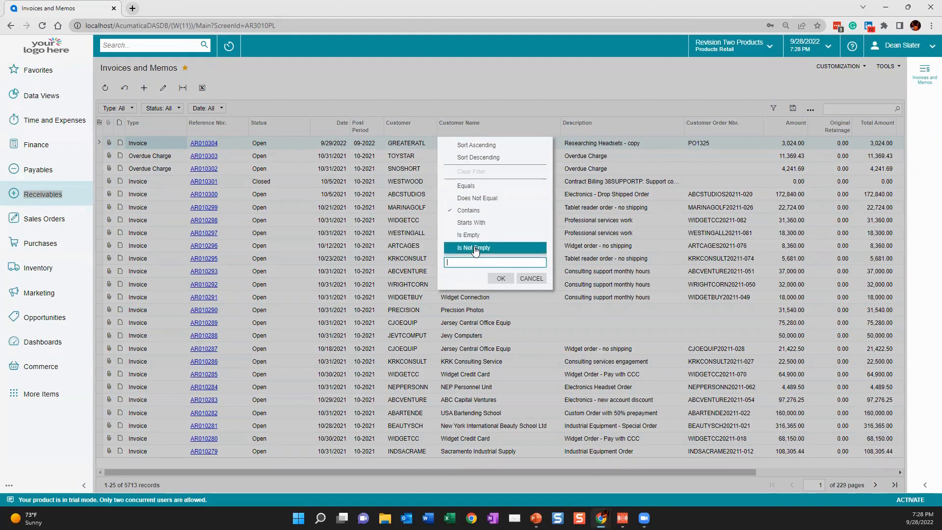
left_click(532, 278)
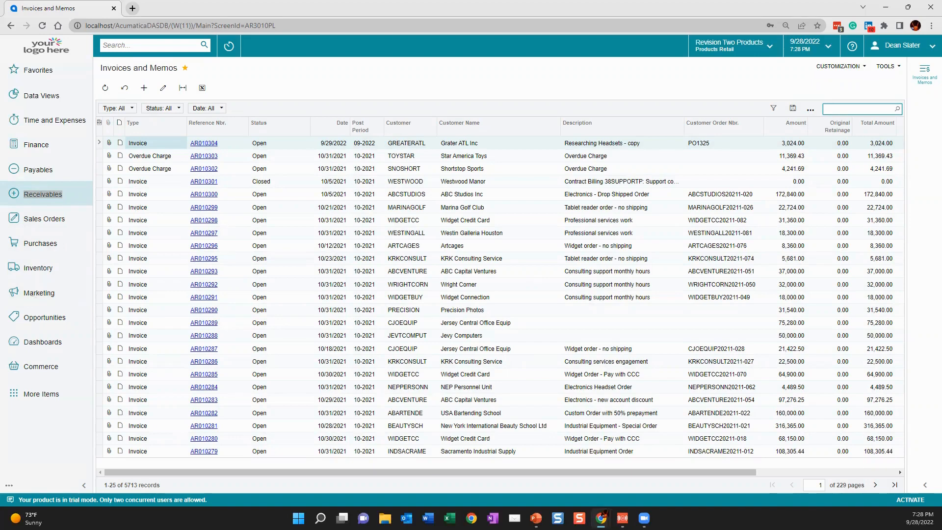
left_click(411, 66)
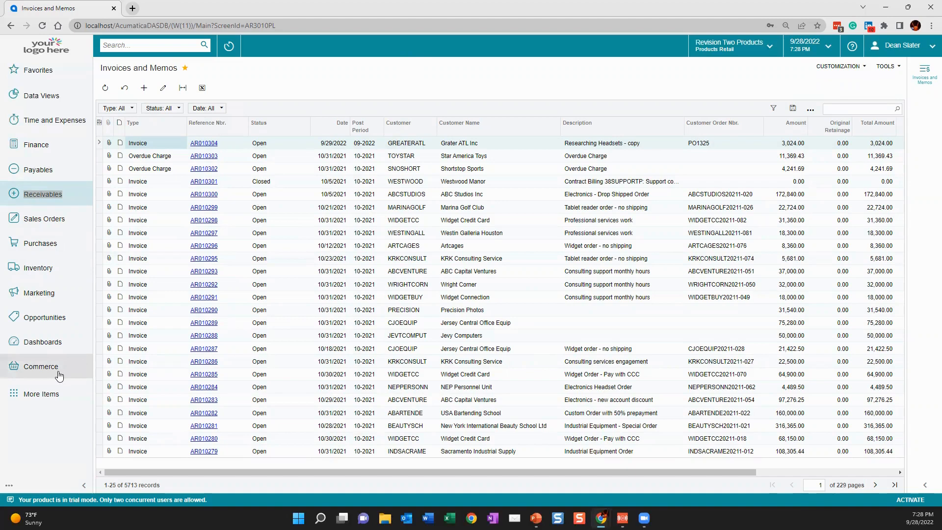
Step: Open the Leads list of the Marketing workspace and start a new lead record
left_click(40, 293)
left_click(131, 151)
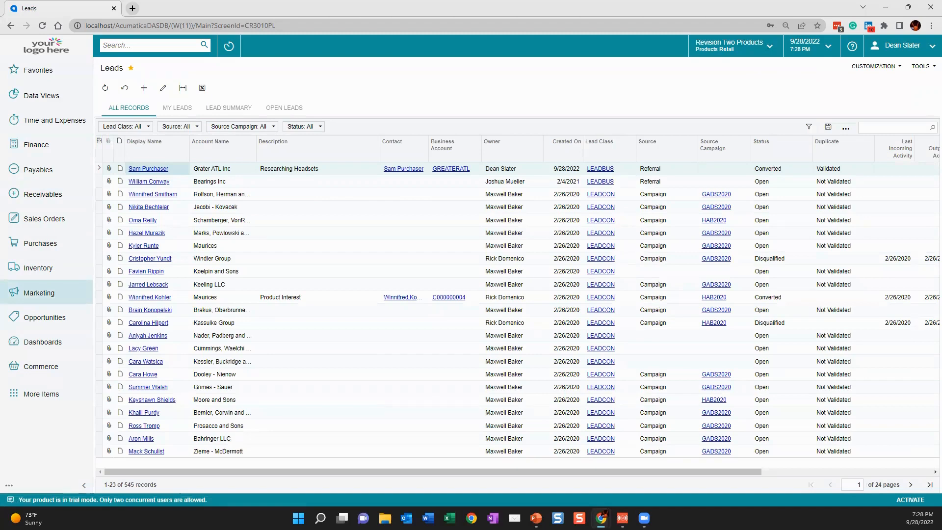
left_click(145, 88)
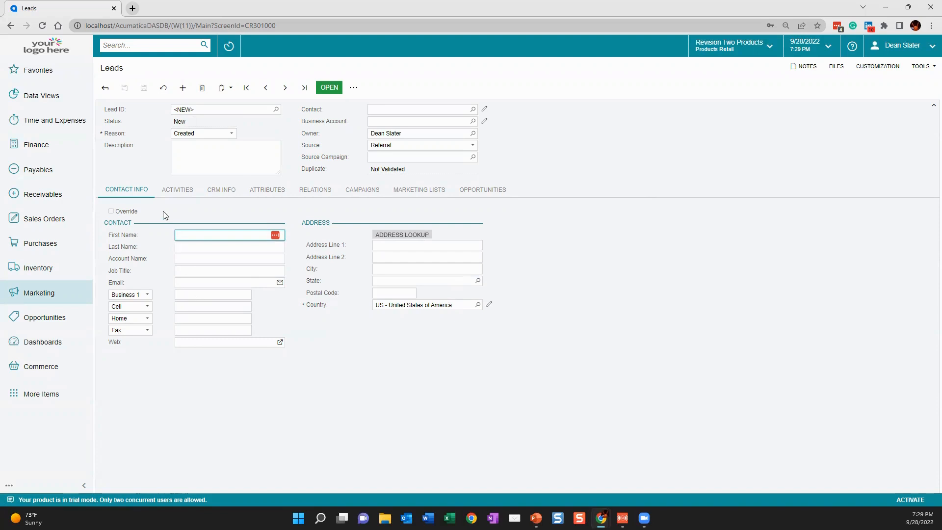
Step: Enter "Looking for headsets" as the description of the new lead
left_click(214, 167)
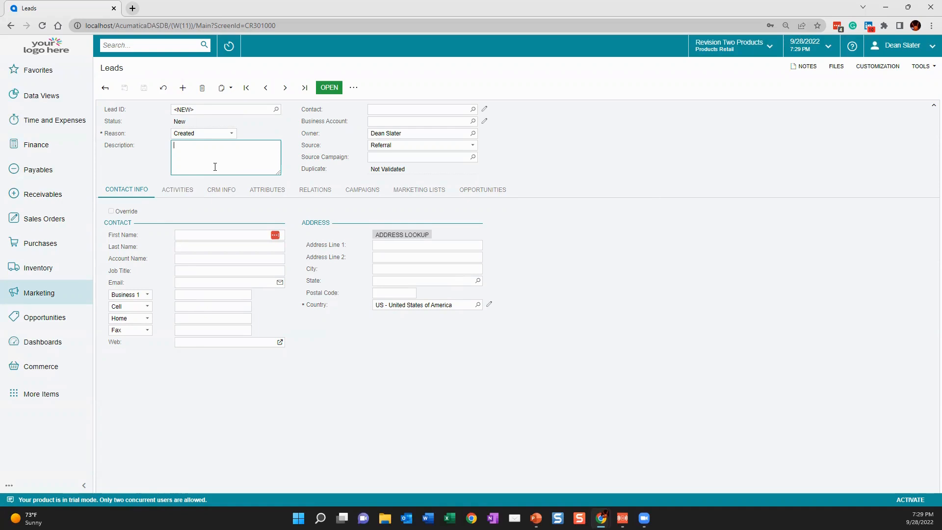
type("Looking for headsets")
key("Tab")
left_click_drag(228, 154, 179, 152)
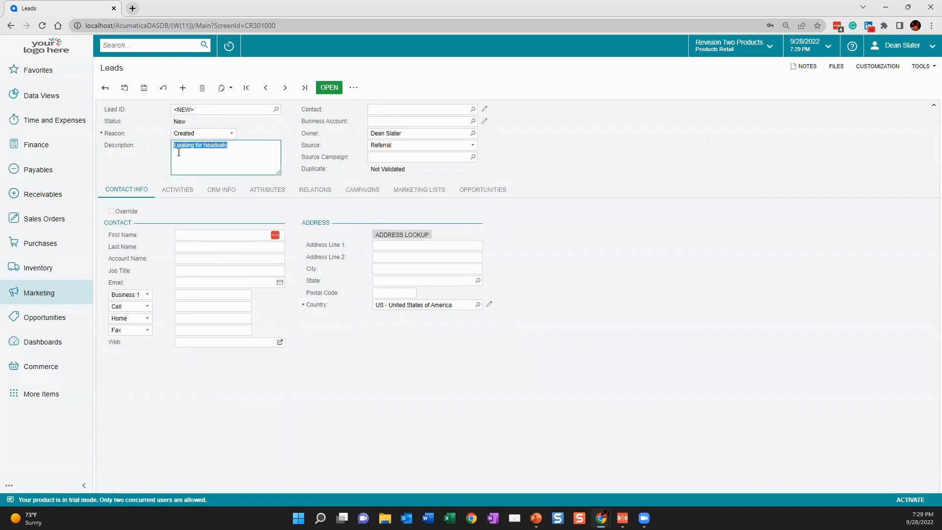
Step: Fill in the lead's contact with first name "Purchasing" and last name "Agent"
left_click(187, 235)
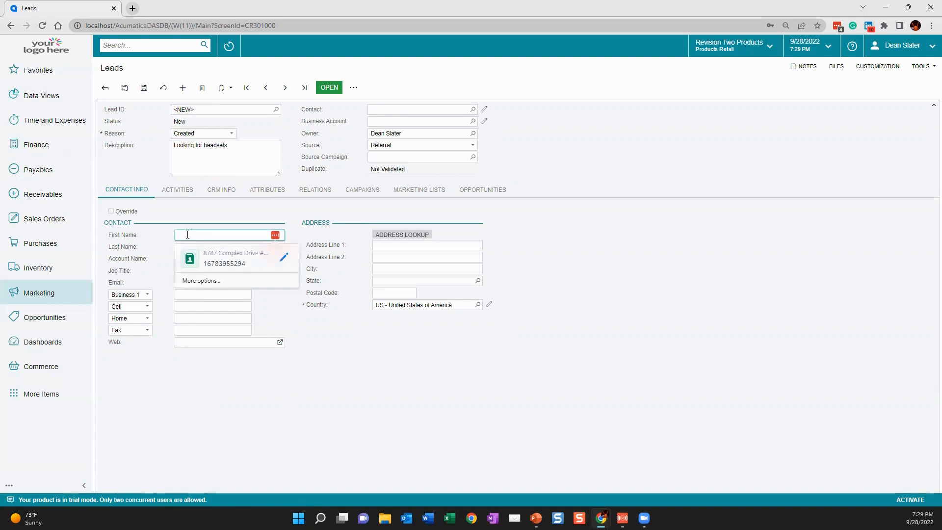
left_click(304, 378)
left_click(202, 235)
type("DFr")
key("BackSpace")
key("BackSpace")
key("BackSpace")
type("Furchasing")
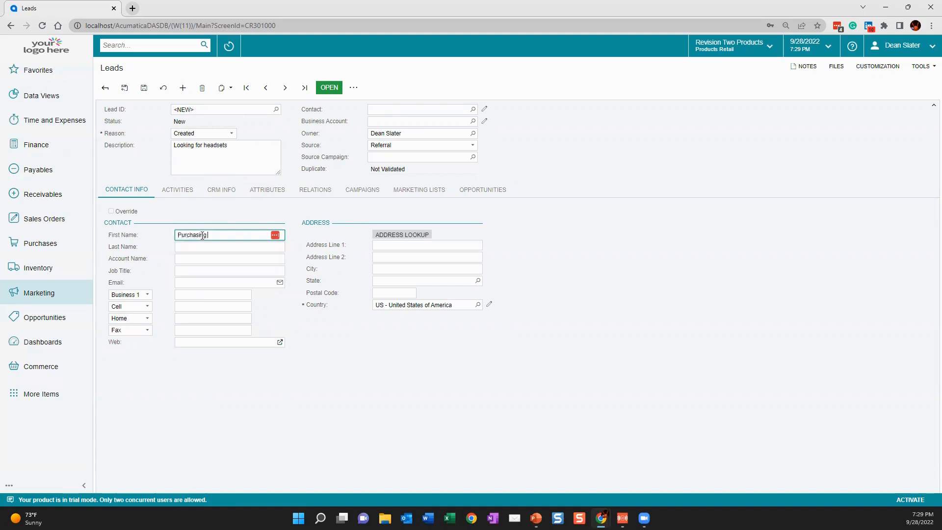
key("Tab")
type("A")
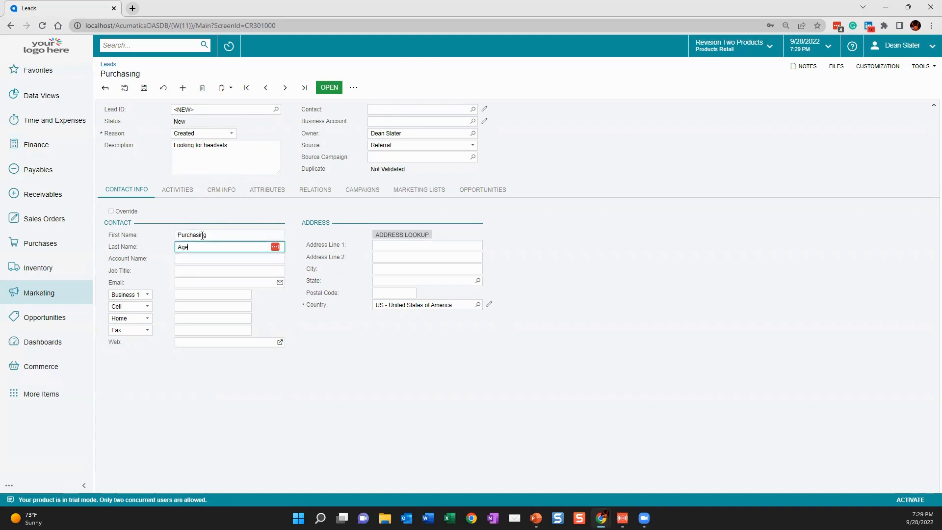
key("Tab")
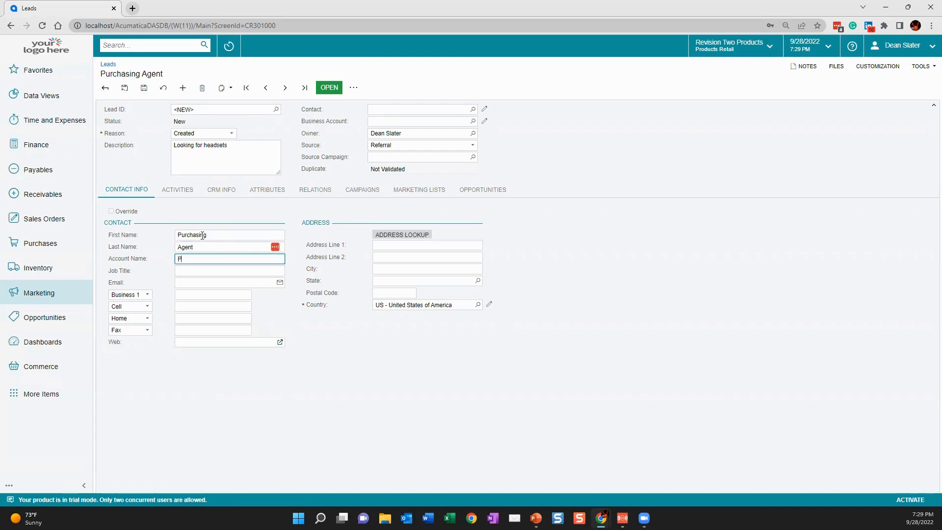
type("Purchasing")
type("agen")
key("Tab")
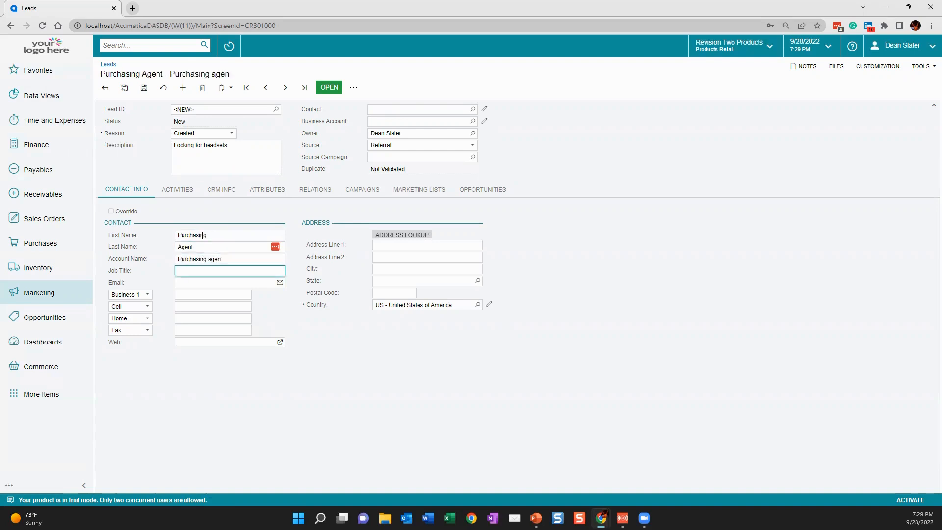
double_click(198, 236)
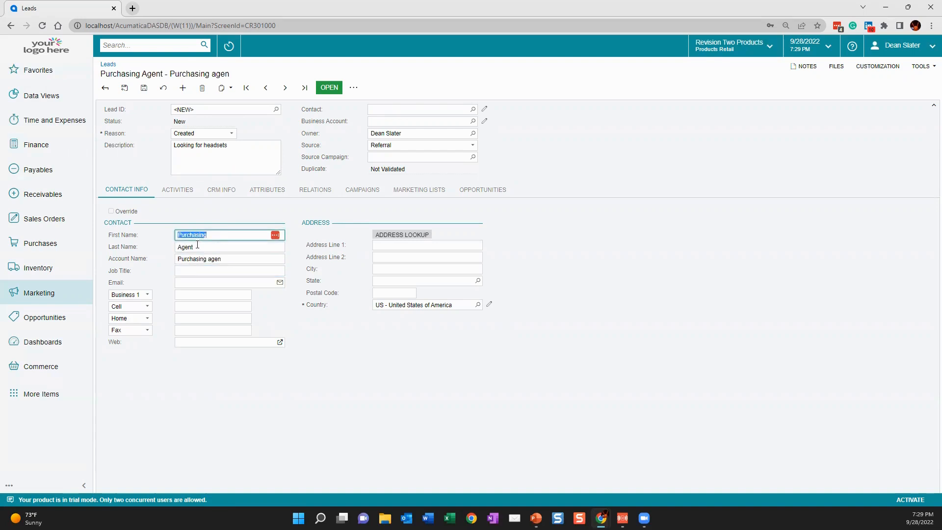
left_click(192, 271)
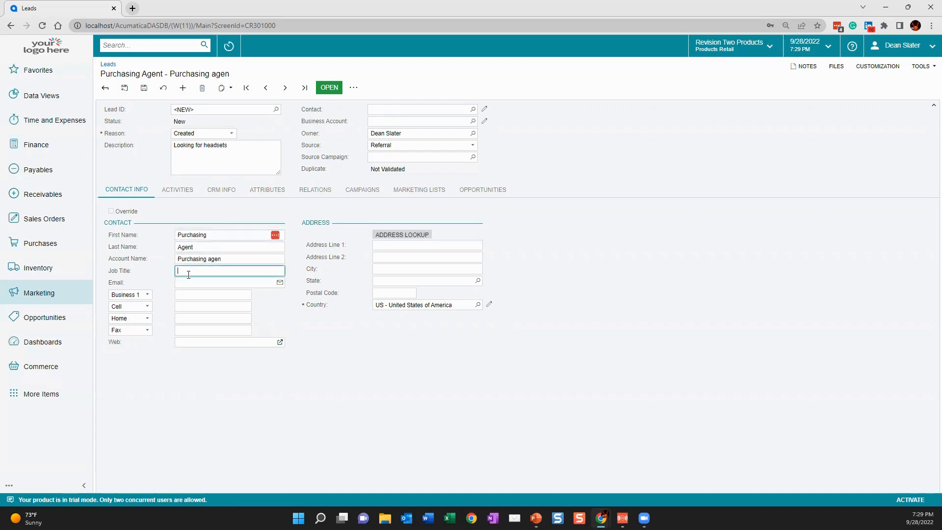
triple_click(233, 259)
key("BackSpace")
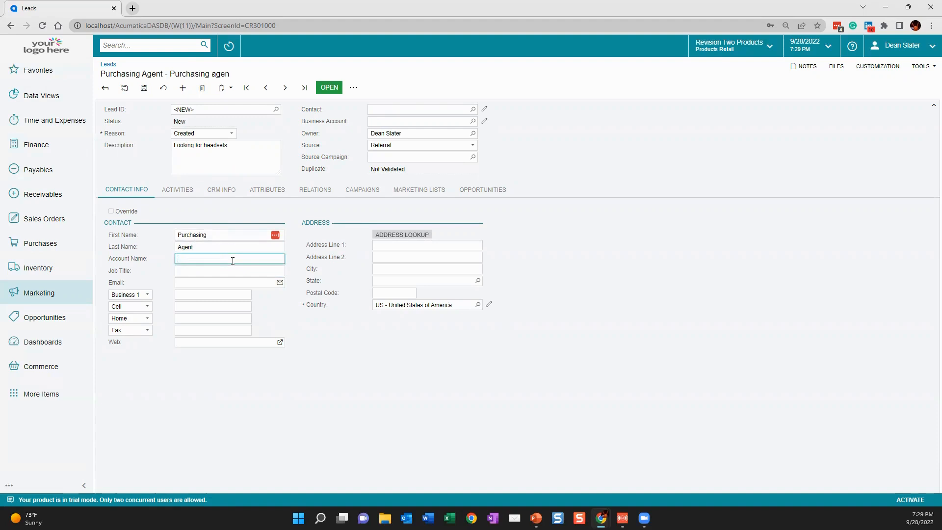
Step: Set the lead's job title to "Purchasing Agent" and its account name to "Decatur ACME Inc."
key("Tab")
type("Purchasing Agent")
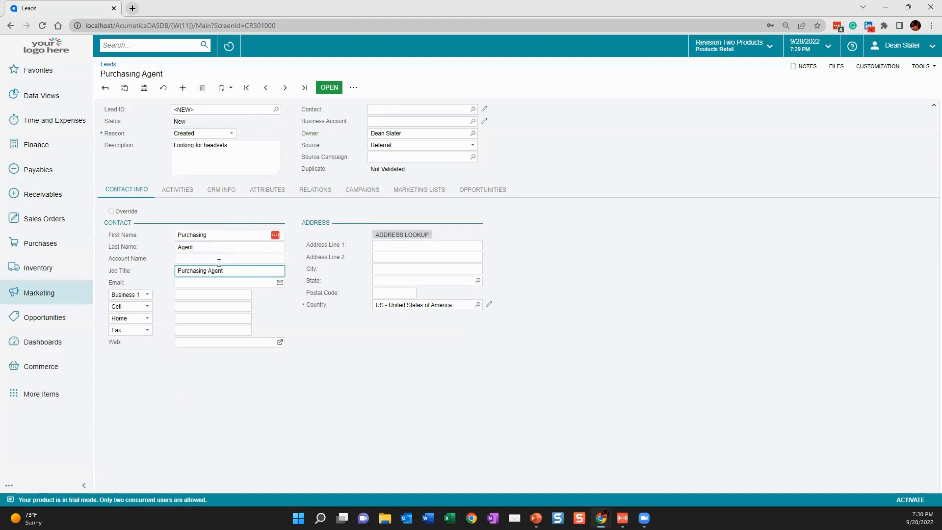
left_click(218, 263)
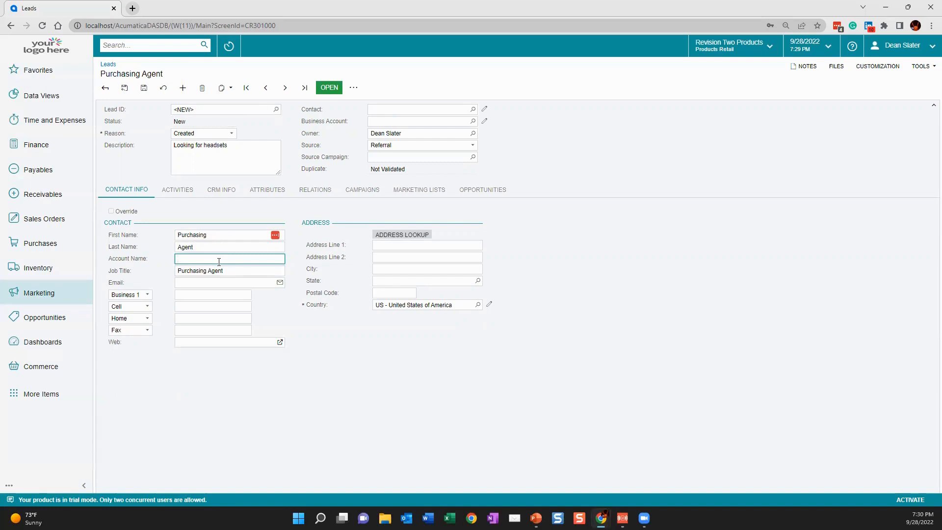
type("Decatur ACME Inc.")
key("Tab")
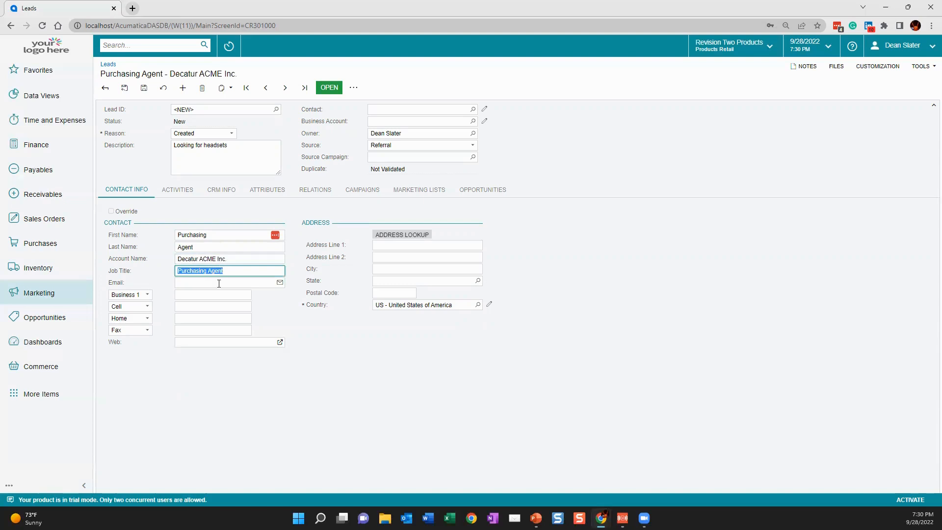
left_click(219, 283)
key("Escape")
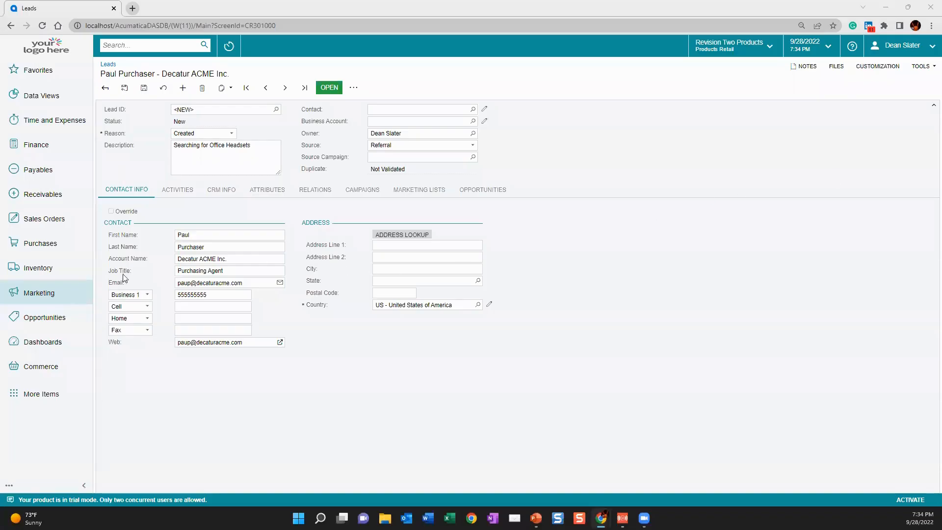
triple_click(210, 271)
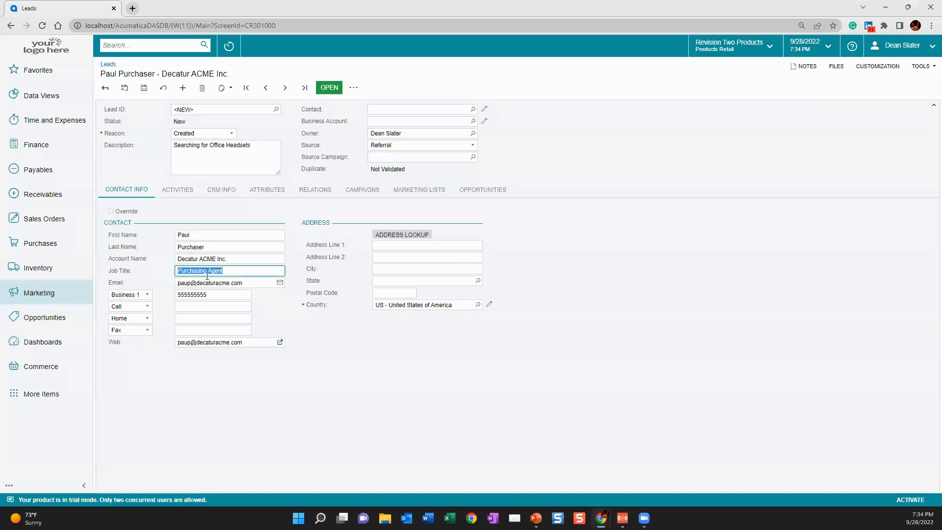
triple_click(248, 283)
triple_click(238, 260)
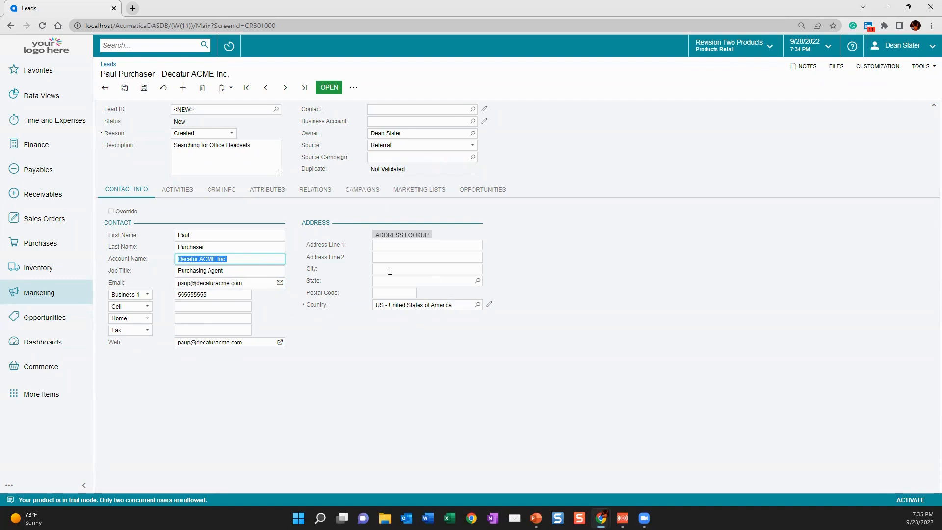
Step: Enter the city, state and postal code in the lead's address and save the lead
left_click(427, 269)
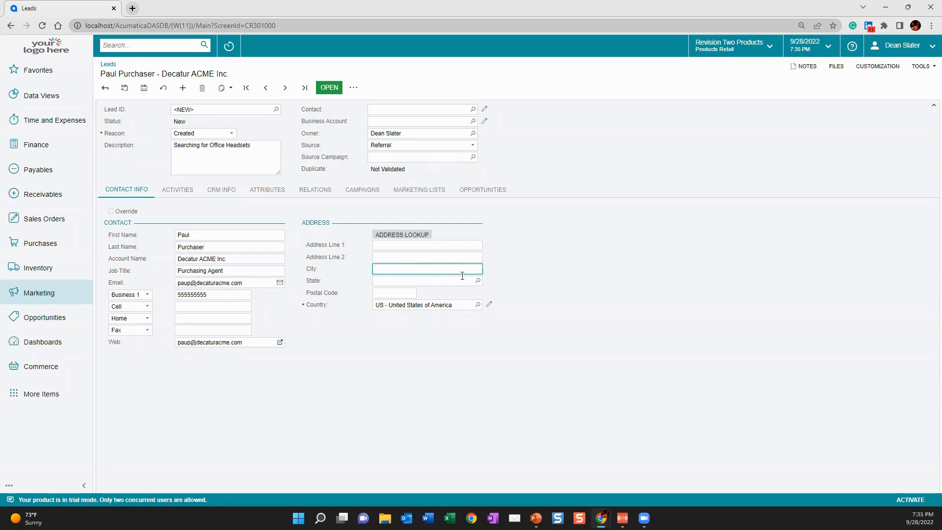
type("Decatur")
key("Tab")
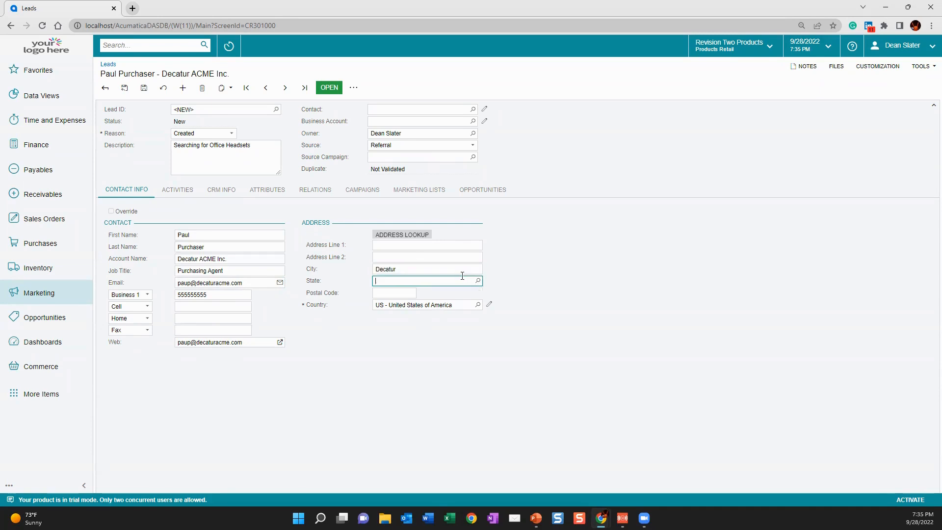
type("ga")
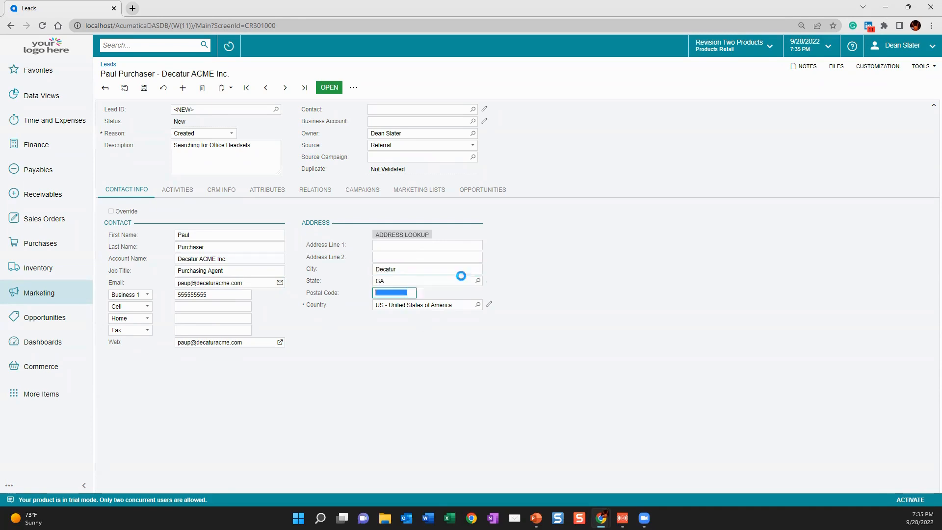
key("Tab")
type("30033")
key("Tab")
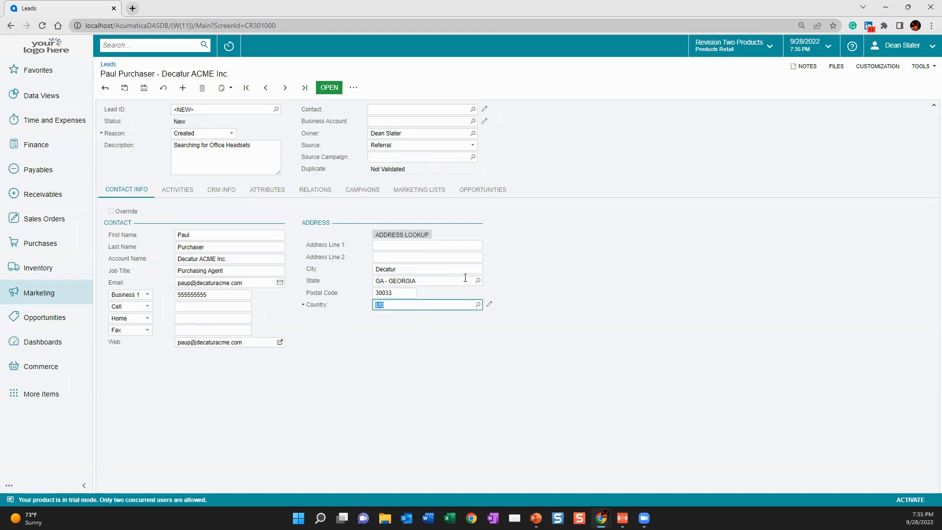
left_click(143, 88)
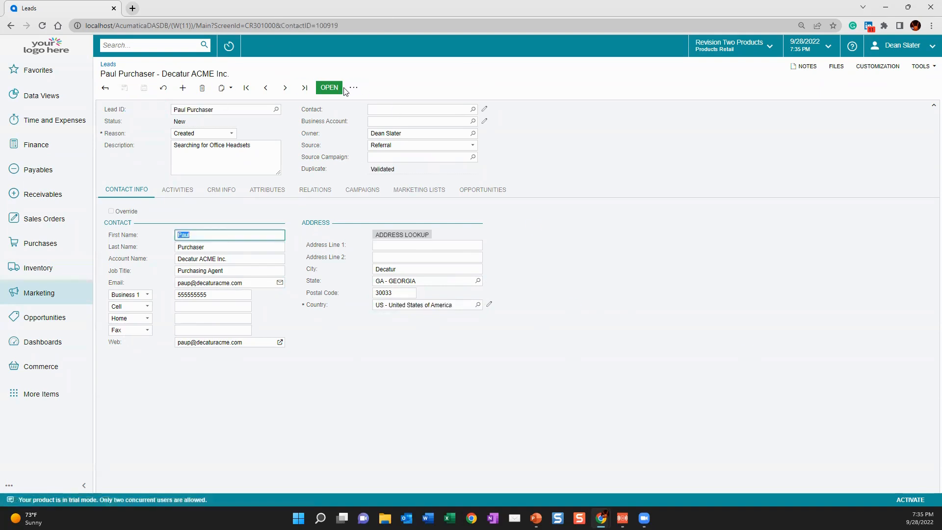
Step: Change the saved lead's status to Open with the reason Potential Interest
left_click(329, 87)
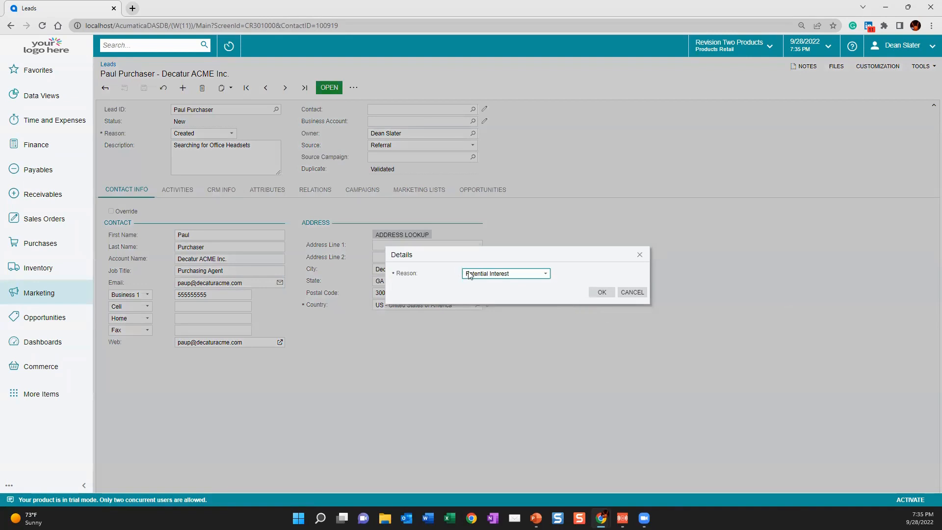
left_click(487, 274)
left_click(482, 283)
left_click(602, 292)
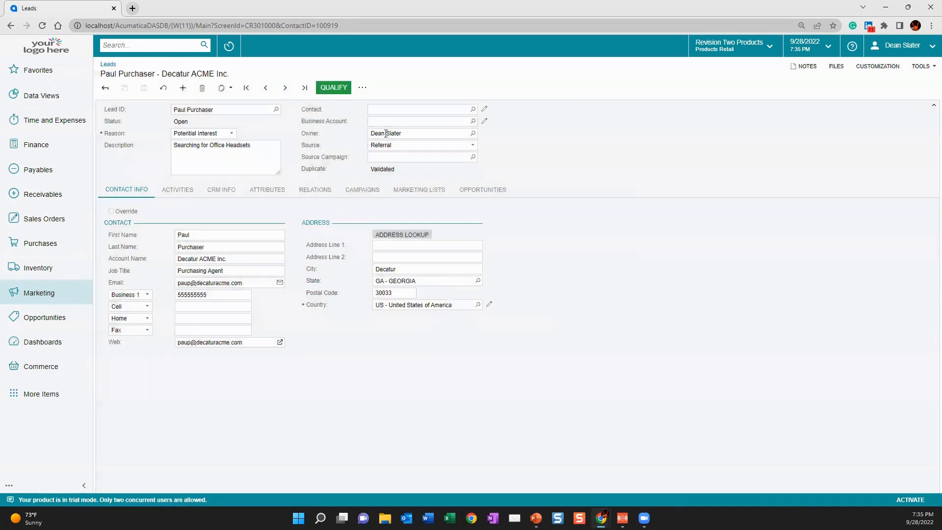
Step: Qualify the lead with the reason Qualified by Marketing and accept it with the reason Accepted by Sales
left_click(333, 88)
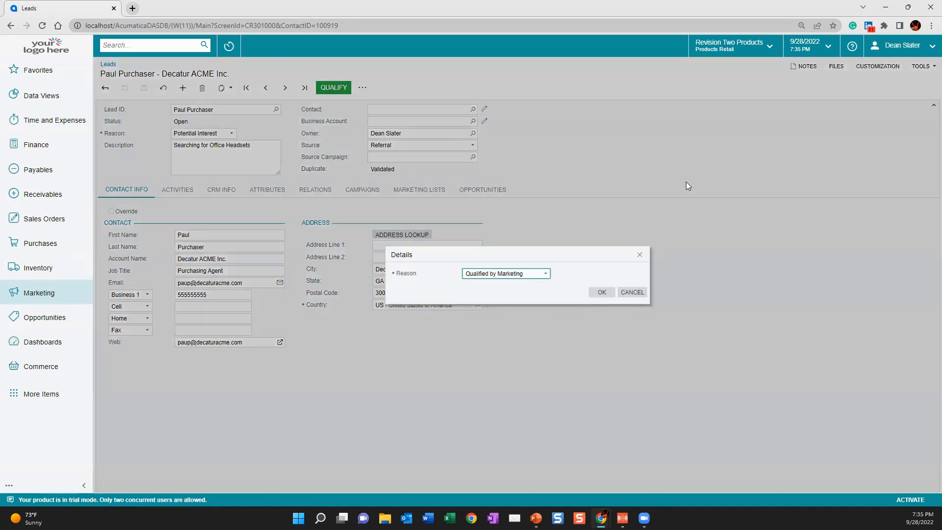
left_click(601, 291)
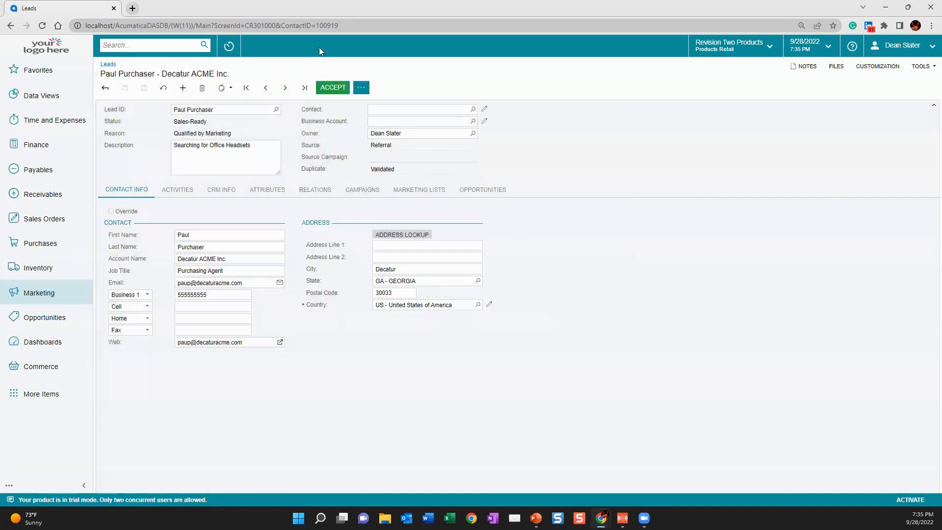
left_click(331, 91)
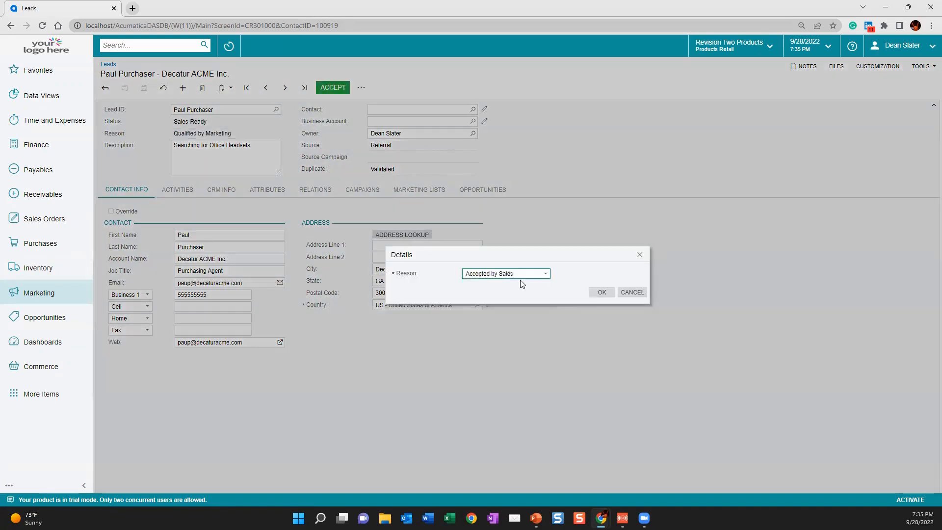
left_click(610, 293)
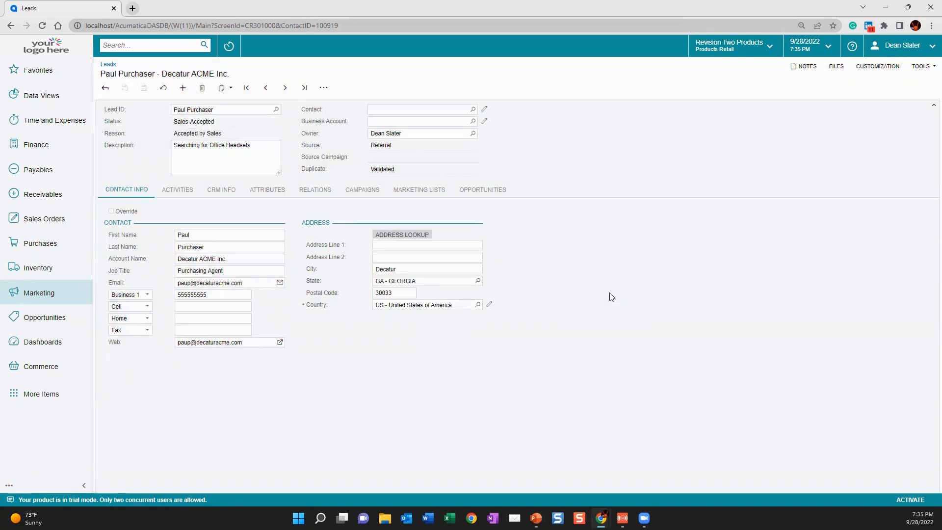
left_click(418, 136)
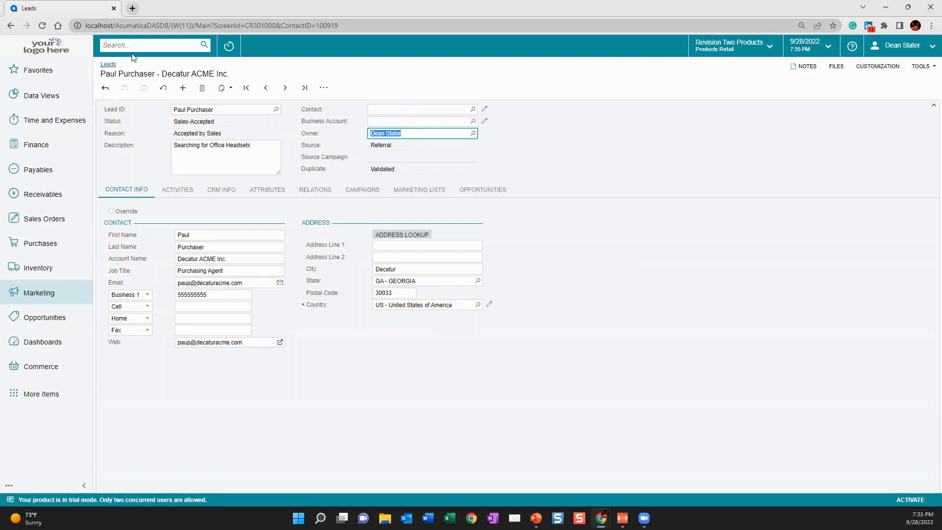
Step: Review the lead's activity options, a blank email activity and the contact information, closing the email without sending it
left_click(177, 192)
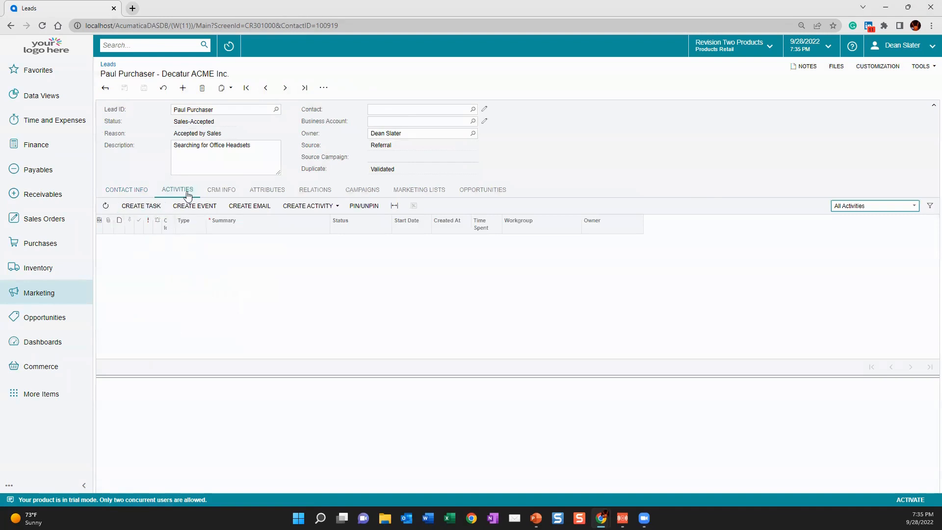
left_click(332, 208)
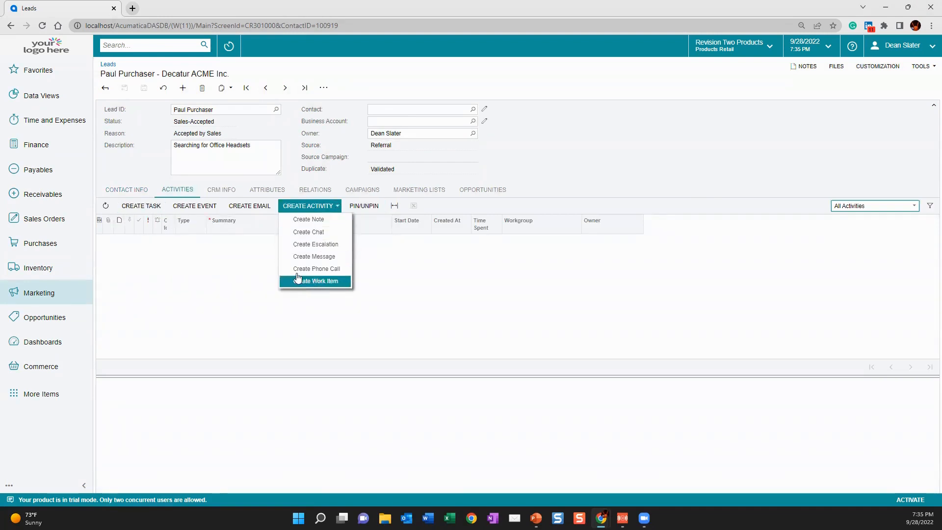
left_click(247, 205)
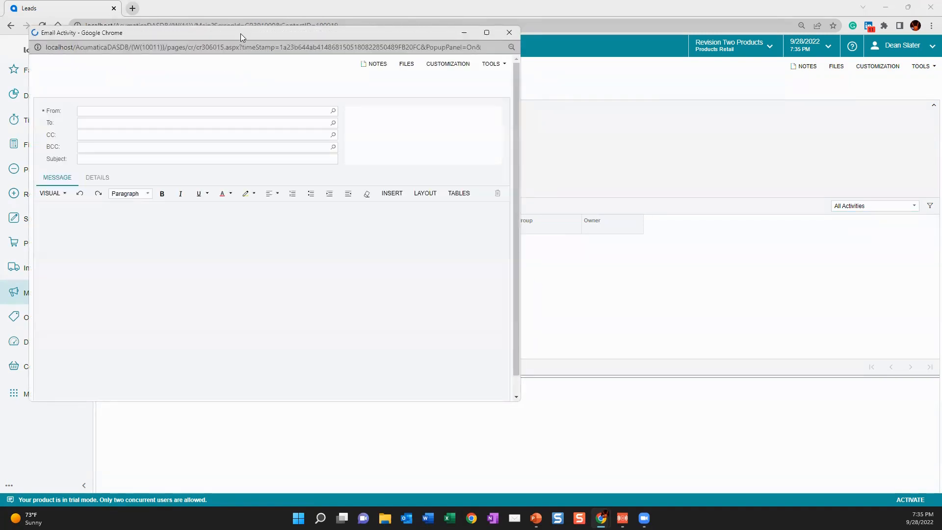
left_click_drag(240, 34, 508, 76)
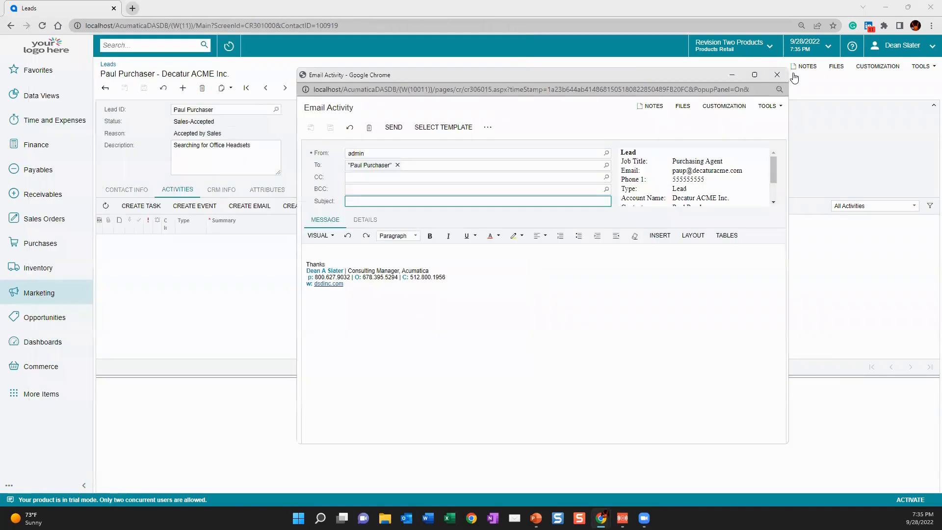
left_click(778, 75)
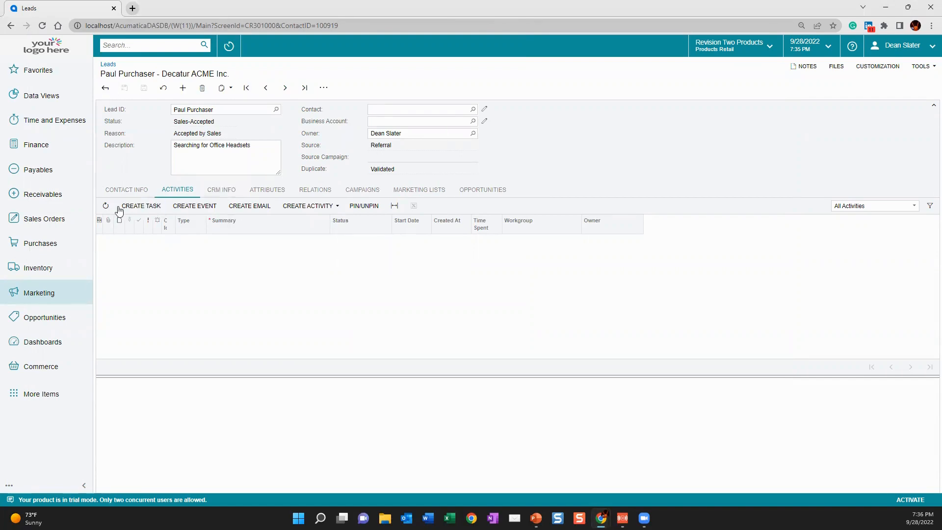
left_click(127, 190)
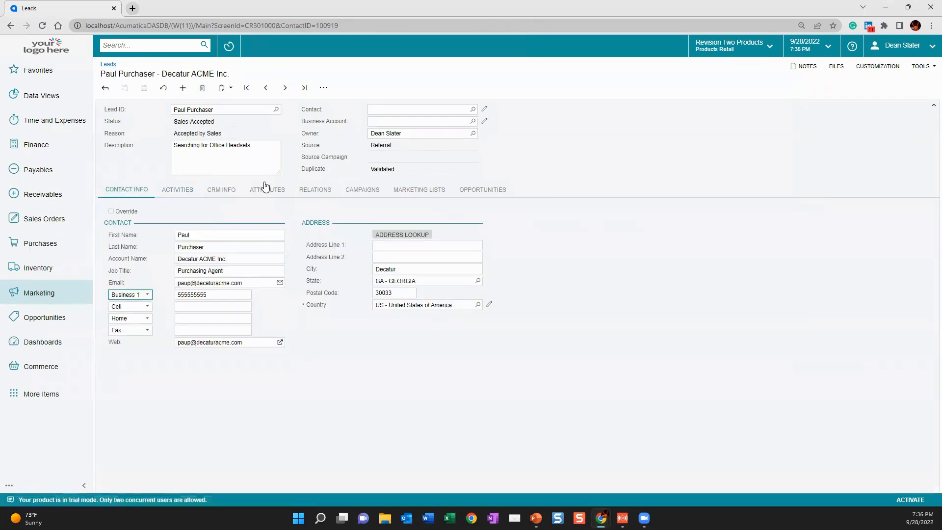
Step: Create a phone call activity for the lead with a summary stating that the contact was called
left_click(189, 193)
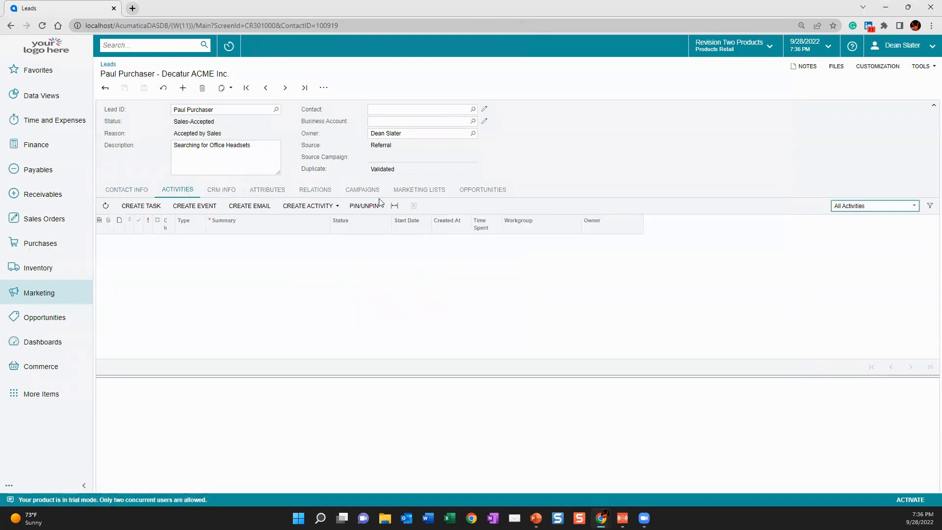
left_click(322, 206)
left_click(333, 262)
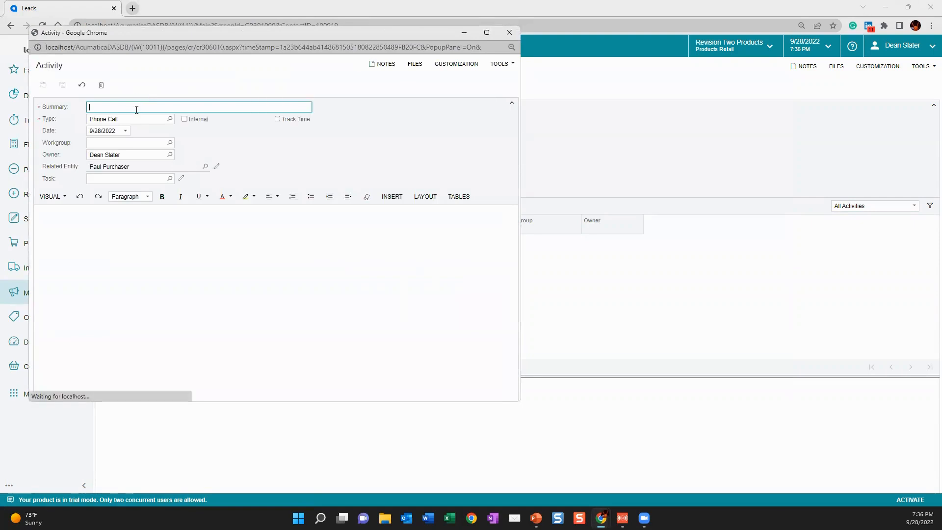
type("called paul")
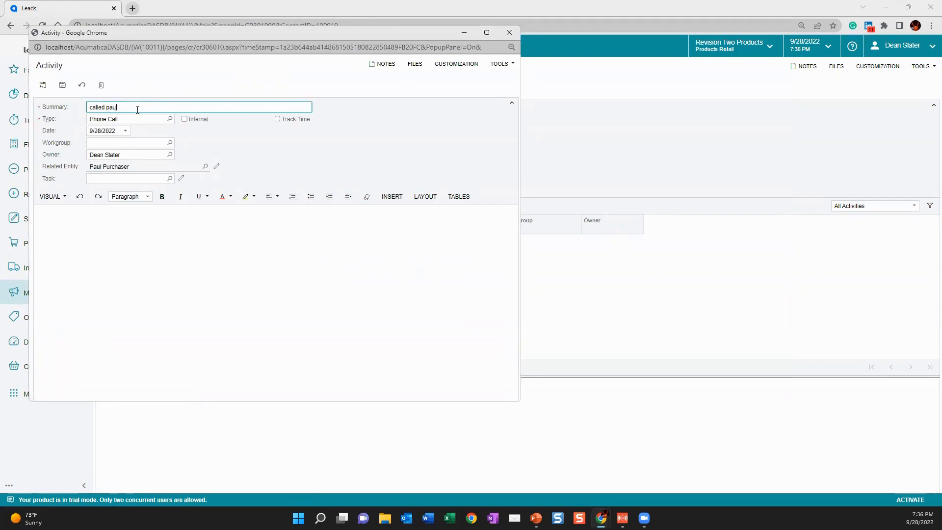
key("Tab")
key("Tab")
key("Tab")
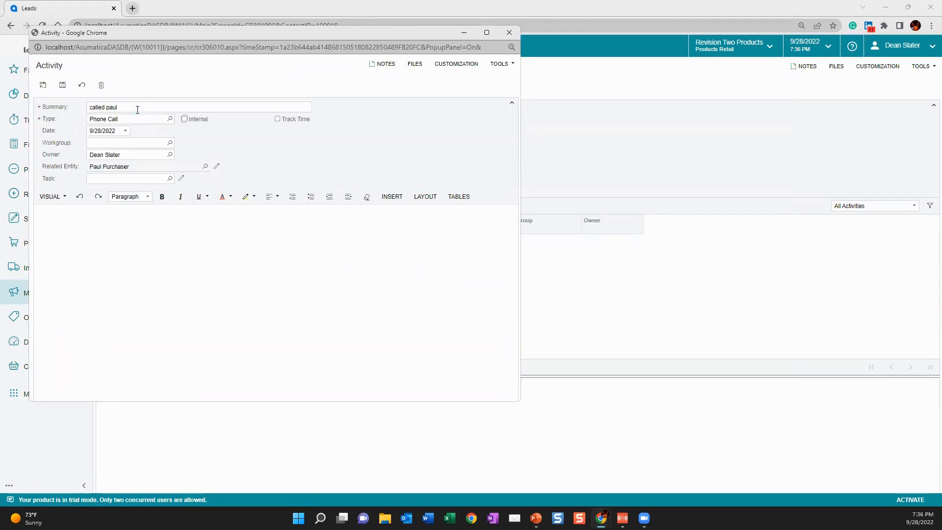
Step: Enter "notes about call" as the phone call's body text, then save and close the activity
left_click(108, 240)
type("notes aboyu")
key("BackSpace")
type("ut call")
left_click(43, 85)
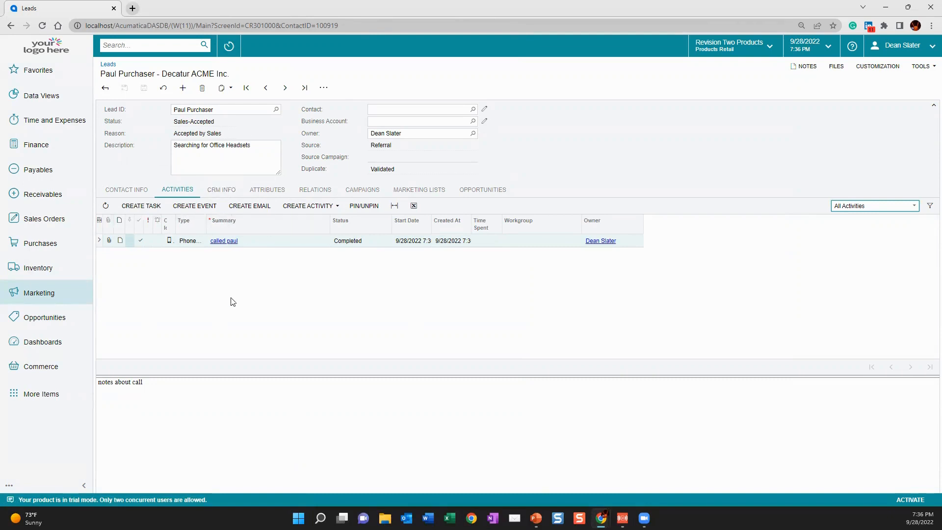
left_click(326, 89)
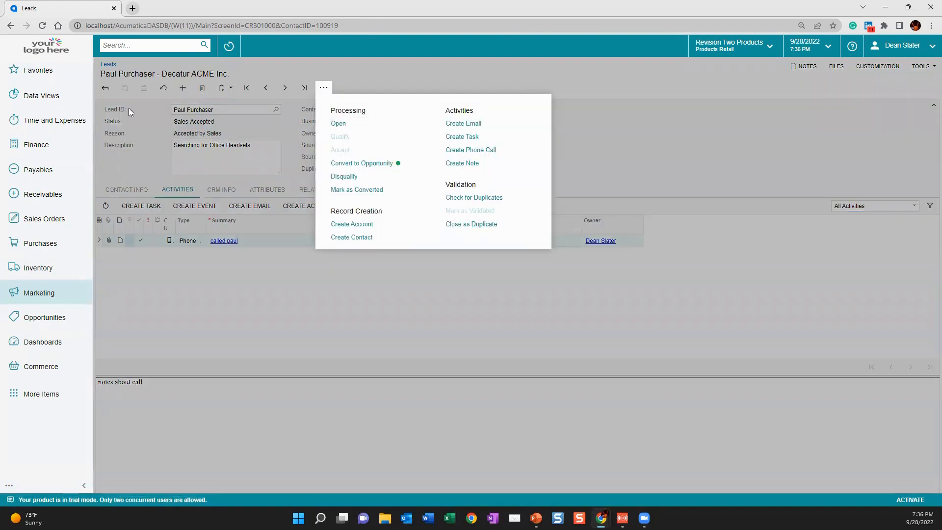
left_click(343, 125)
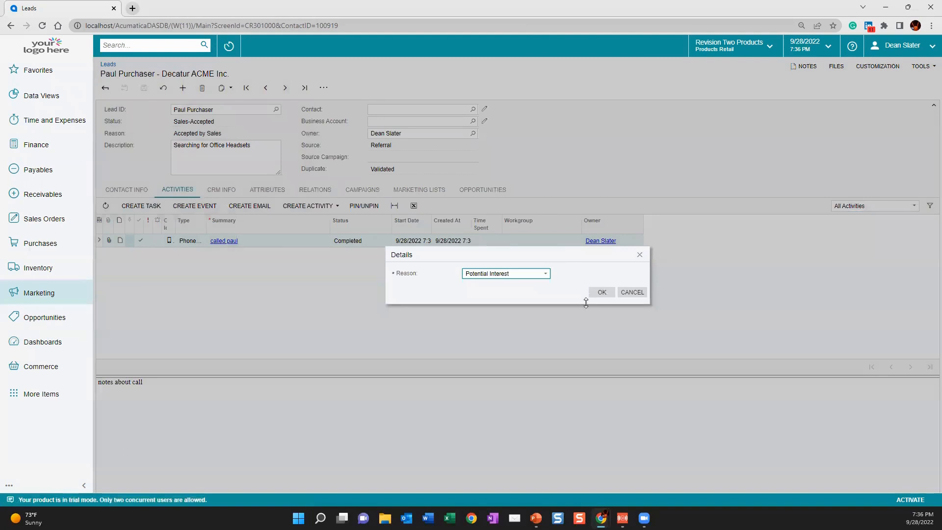
left_click(639, 294)
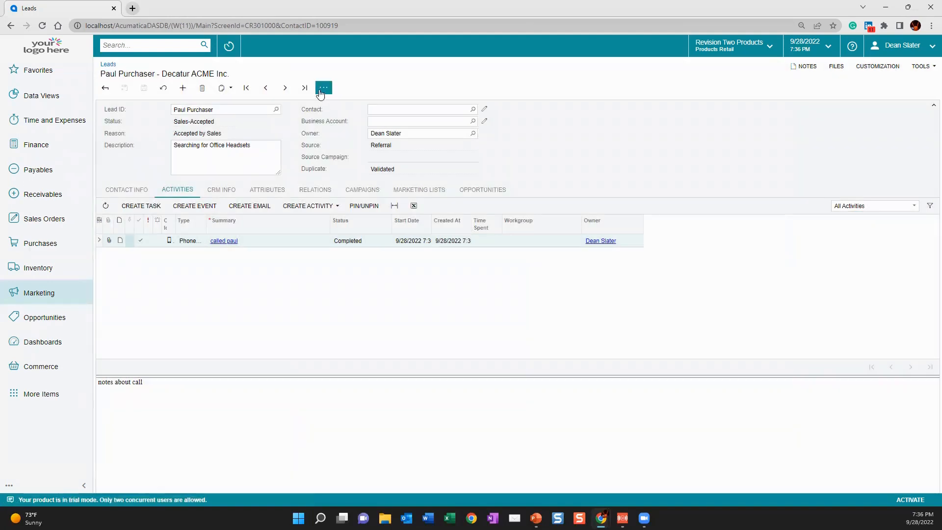
Step: Convert the lead to an opportunity with the business account ID DECATURACM, creating it and opening it for review
left_click(323, 90)
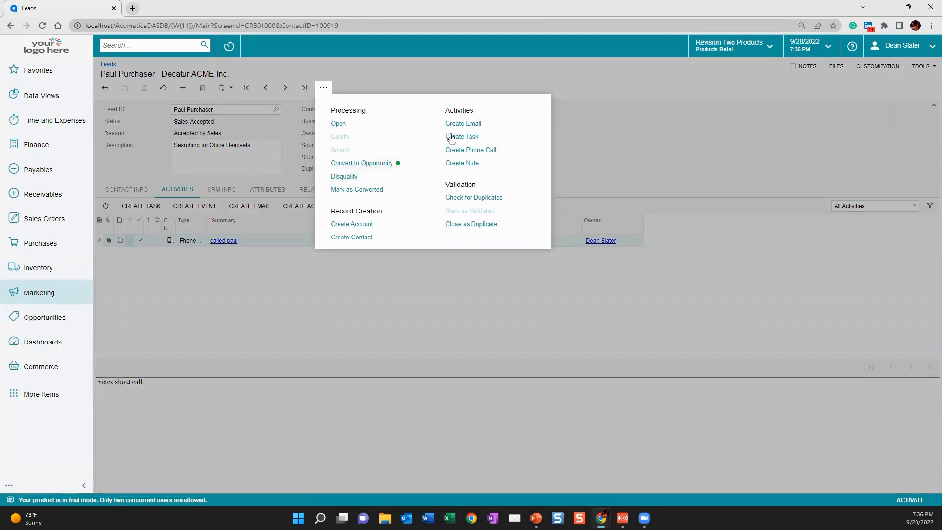
left_click(350, 164)
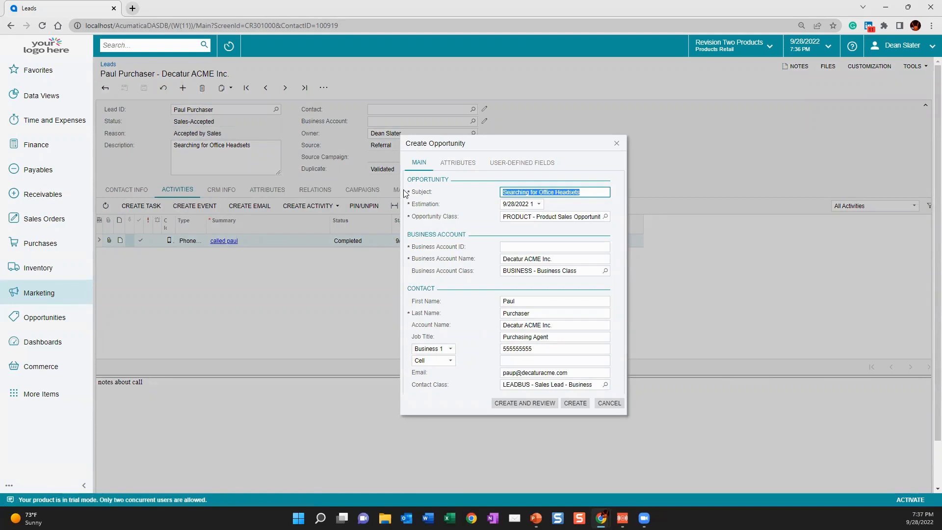
left_click(552, 250)
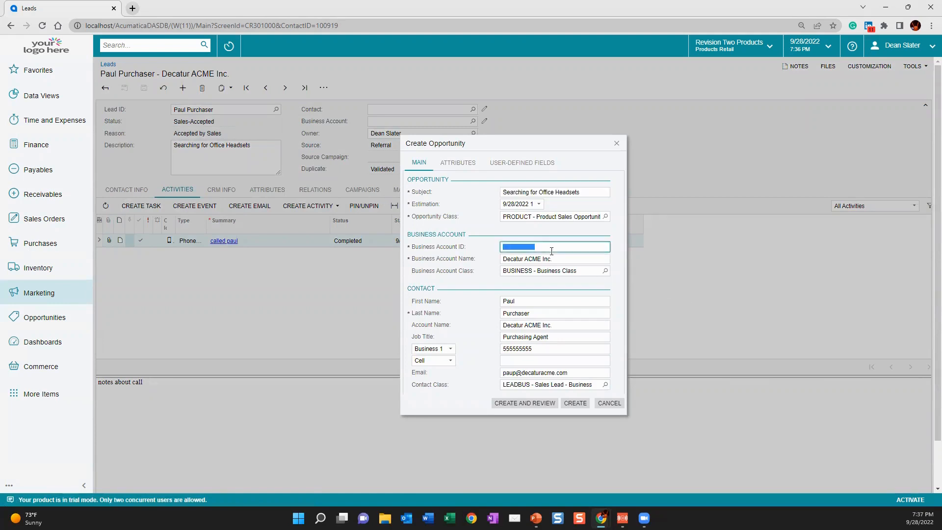
type("DECATURACM")
key("Tab")
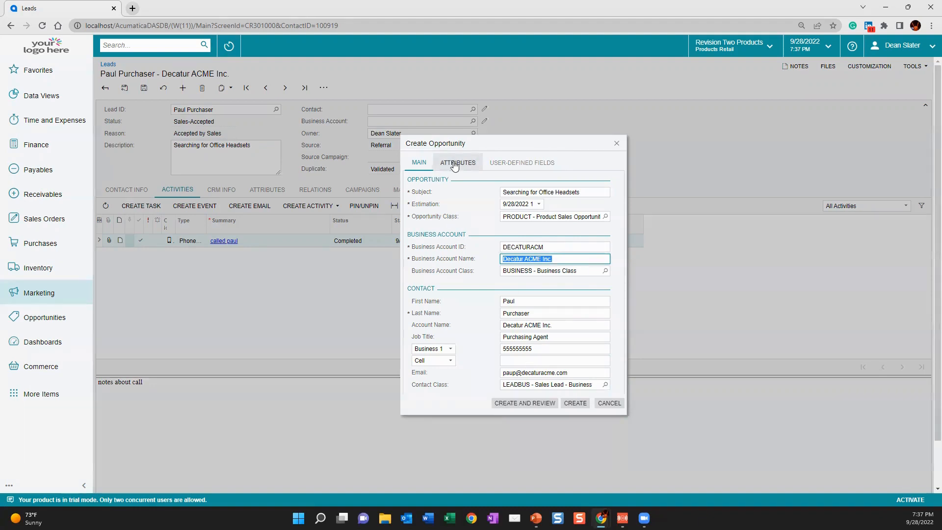
left_click(526, 406)
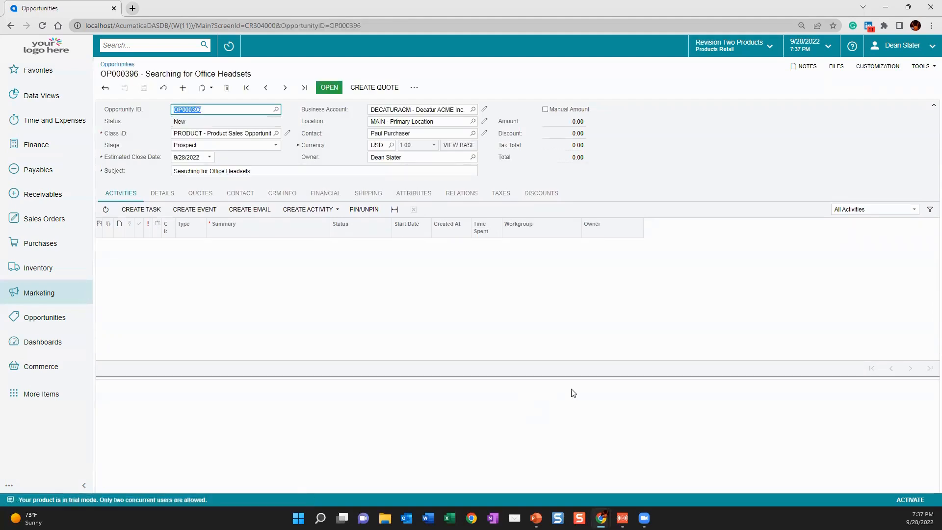
Step: Review the contact record linked to the new opportunity and the activity types that can be created for it
left_click(410, 107)
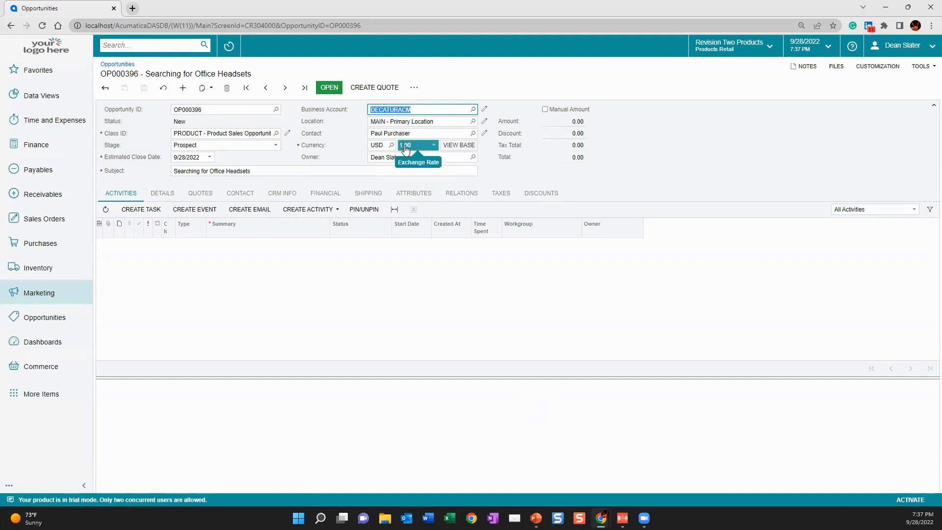
left_click(484, 133)
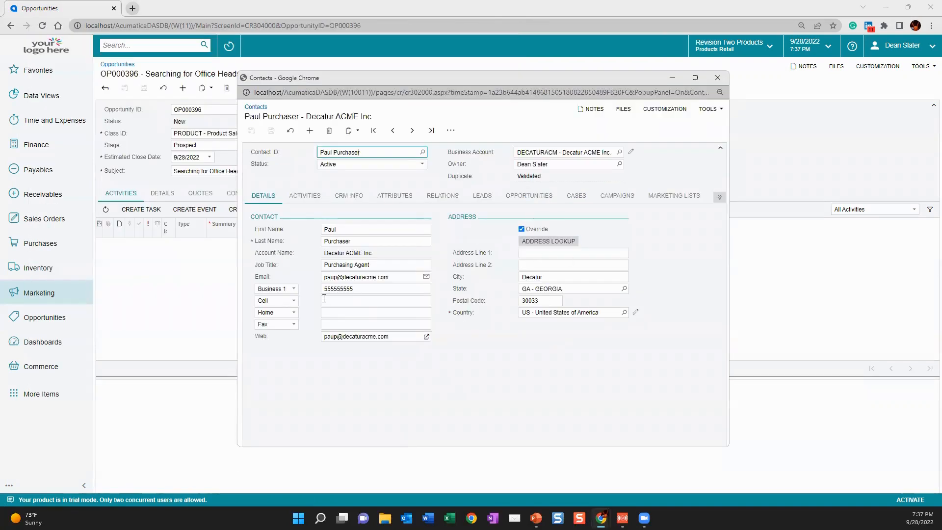
left_click(722, 78)
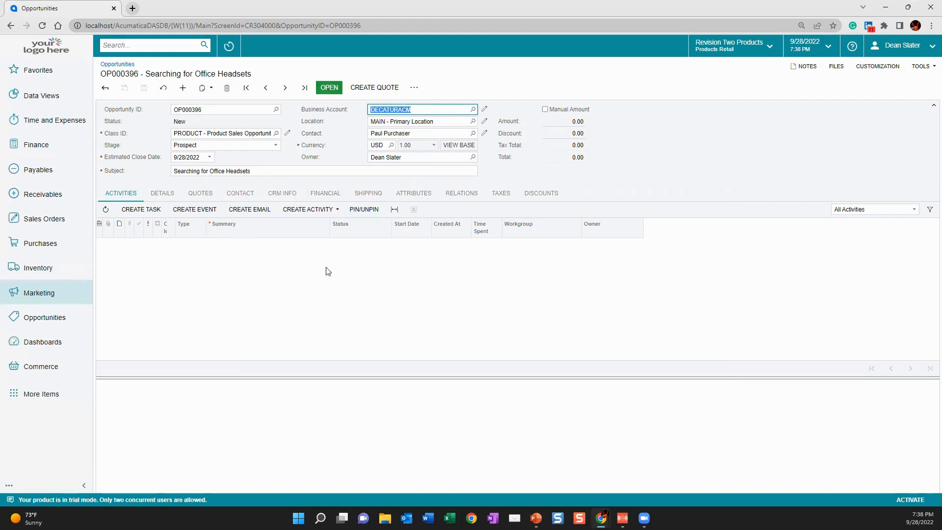
left_click(314, 209)
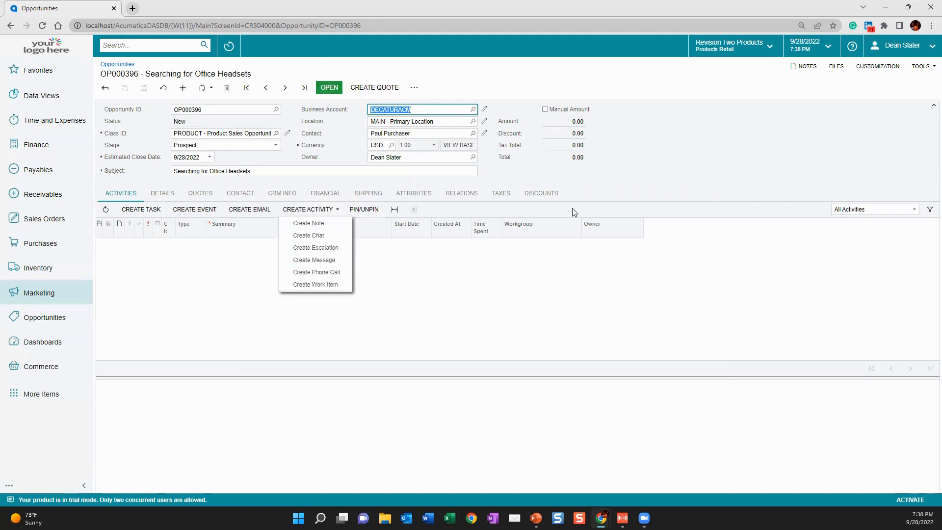
left_click(638, 161)
Step: Change the opportunity's status to Open and add the Plantronics Voyager Focus UC headset, item VFUCB825, as a detail line
left_click(327, 89)
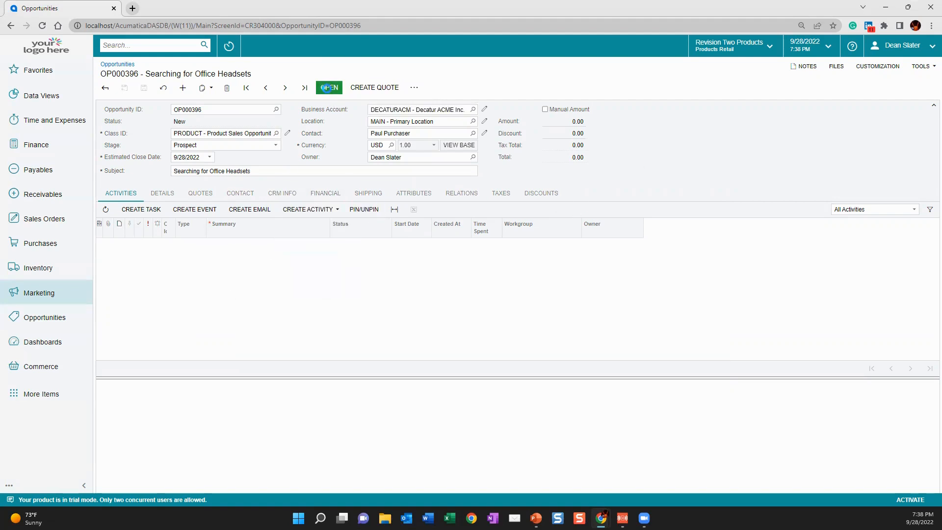
left_click(603, 298)
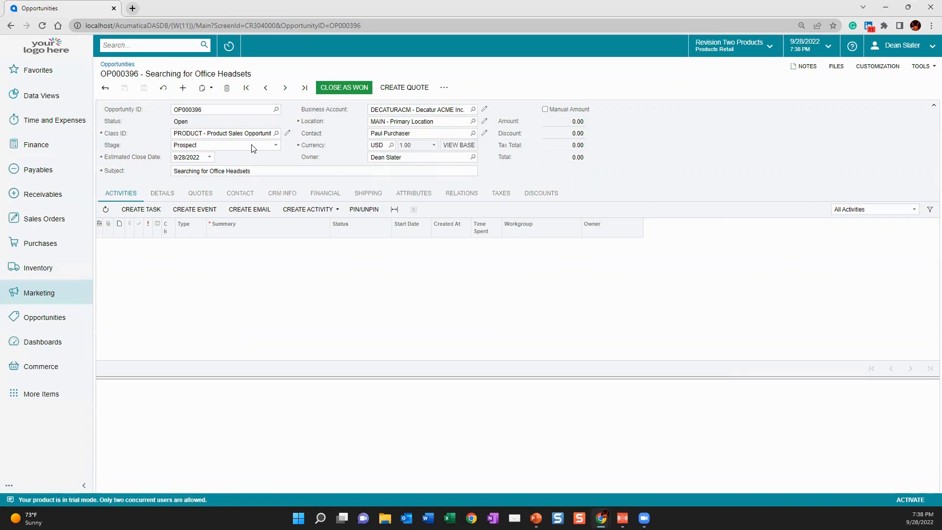
left_click(162, 193)
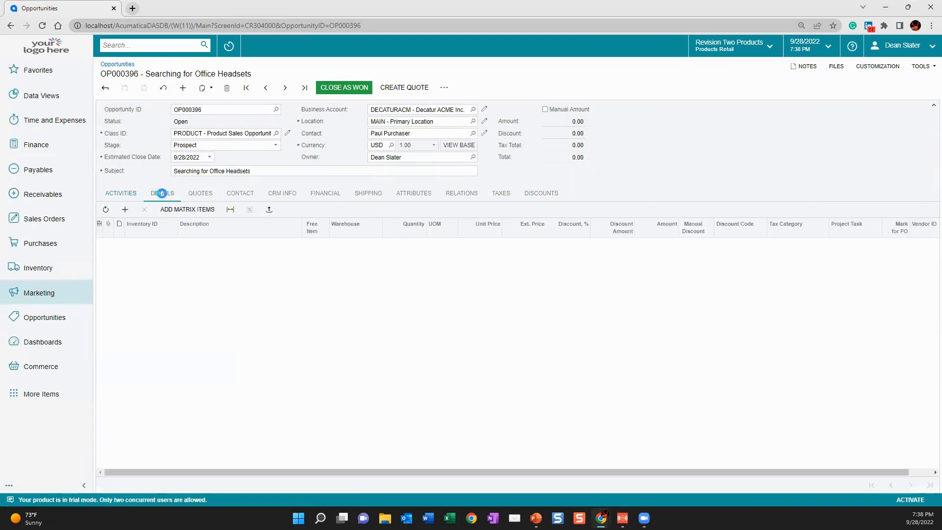
left_click(175, 255)
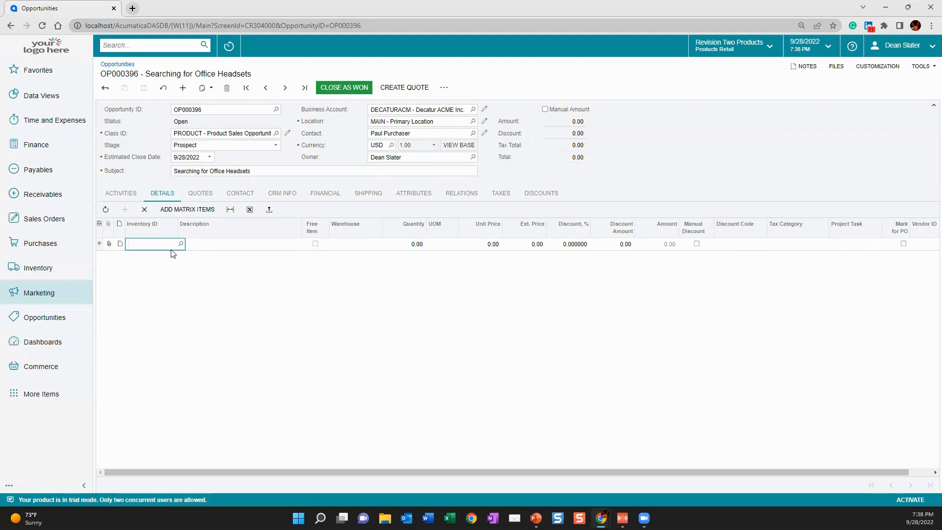
type("plan")
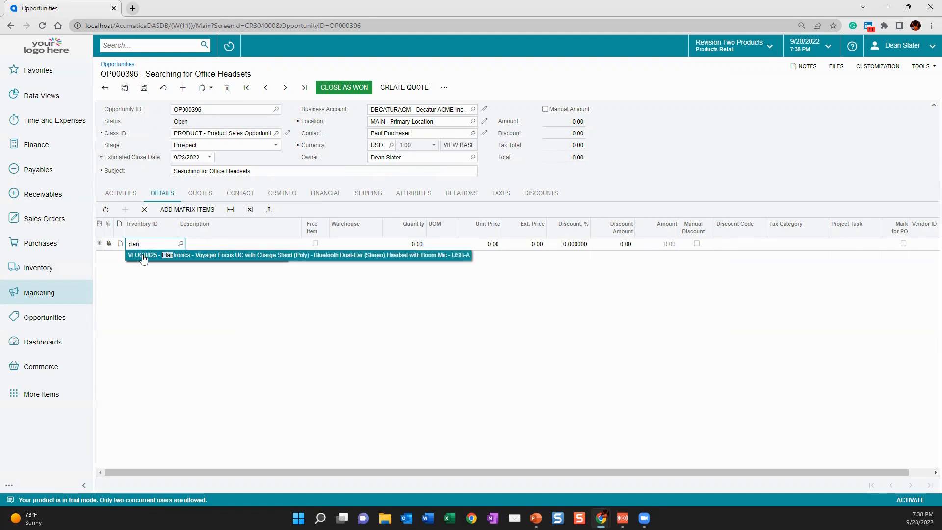
left_click(174, 259)
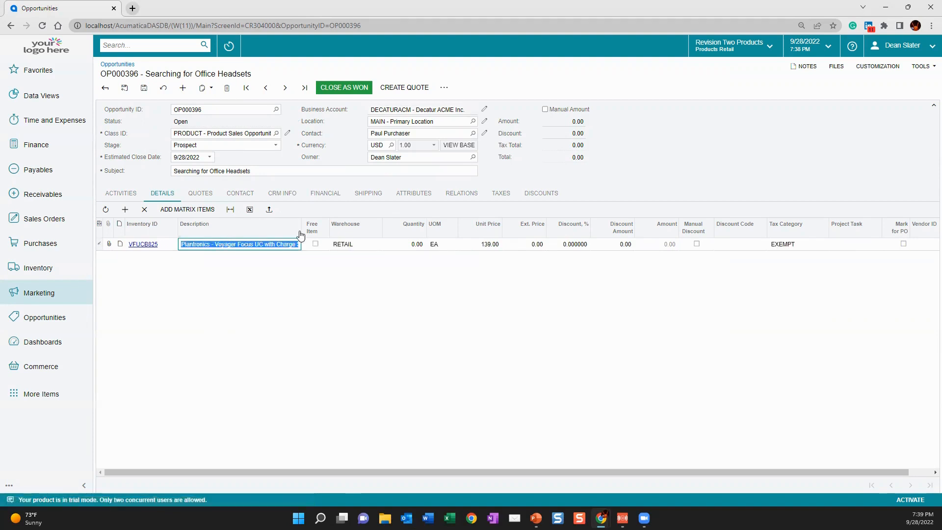
Step: Set the quantity of the VFUCB825 headset line to 12
left_click(410, 245)
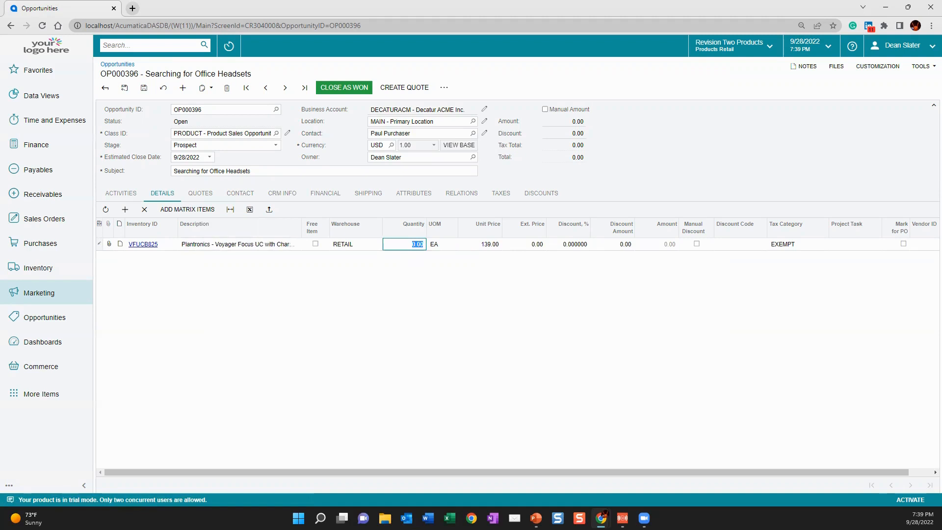
type("12")
key("Tab")
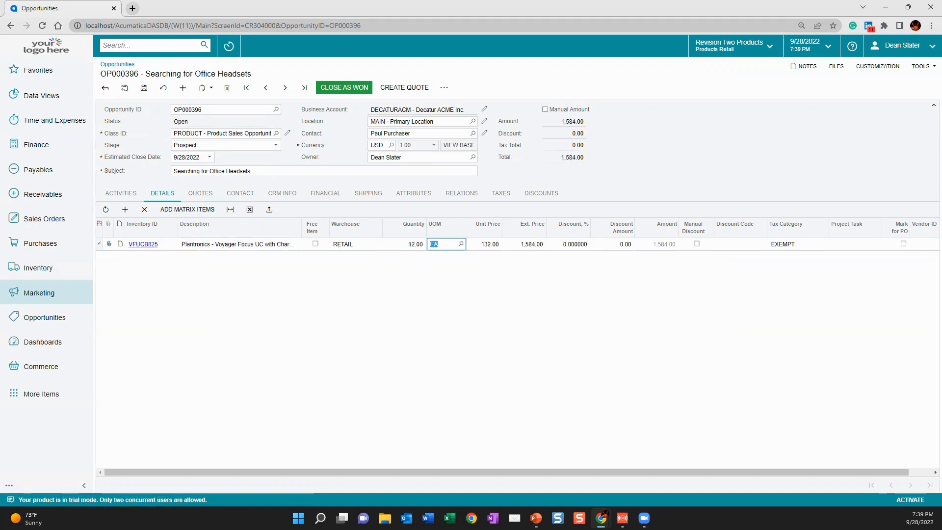
Step: Reset the headset line's quantity to 0 and enter 12 again to compare the unit pricing
left_click(410, 244)
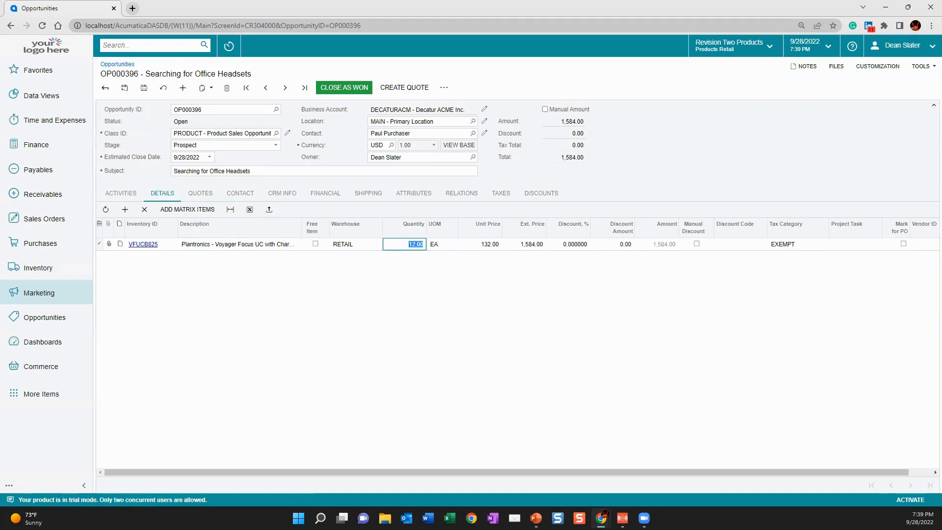
type("0")
key("Tab")
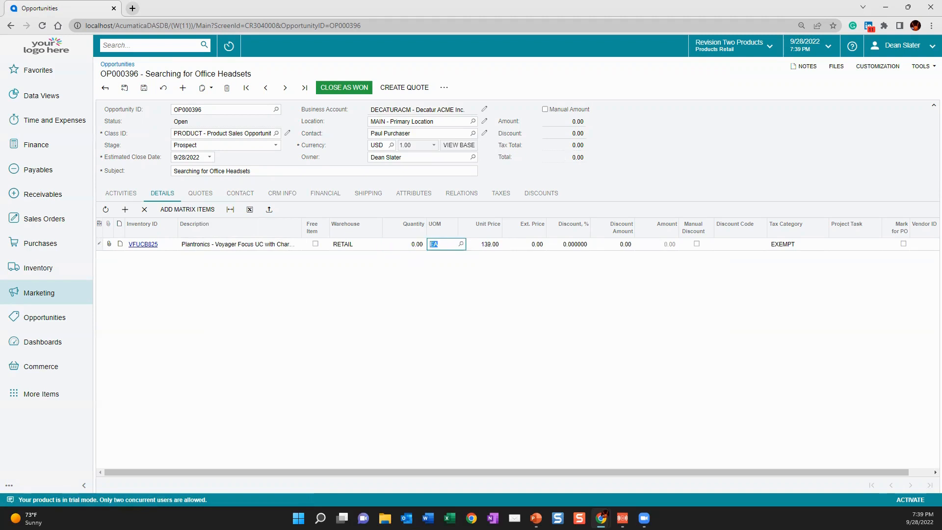
left_click(408, 245)
type("12")
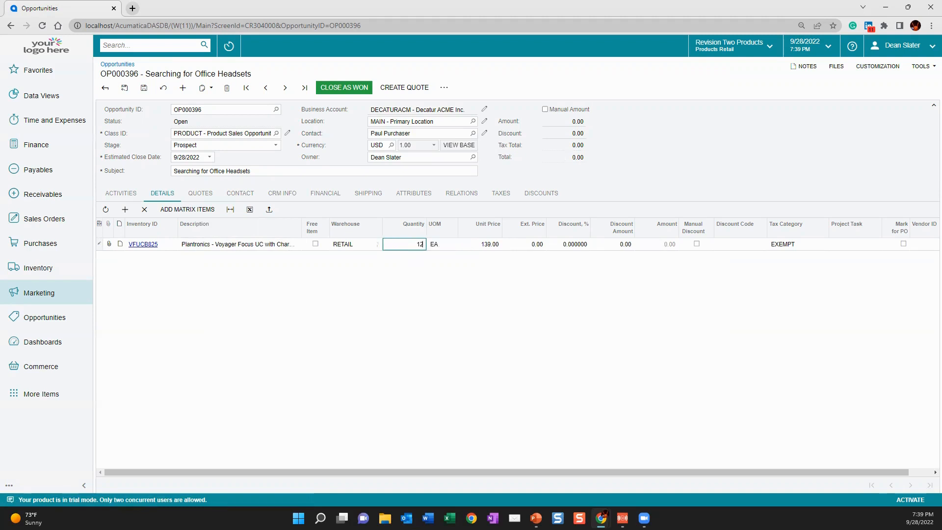
key("Tab")
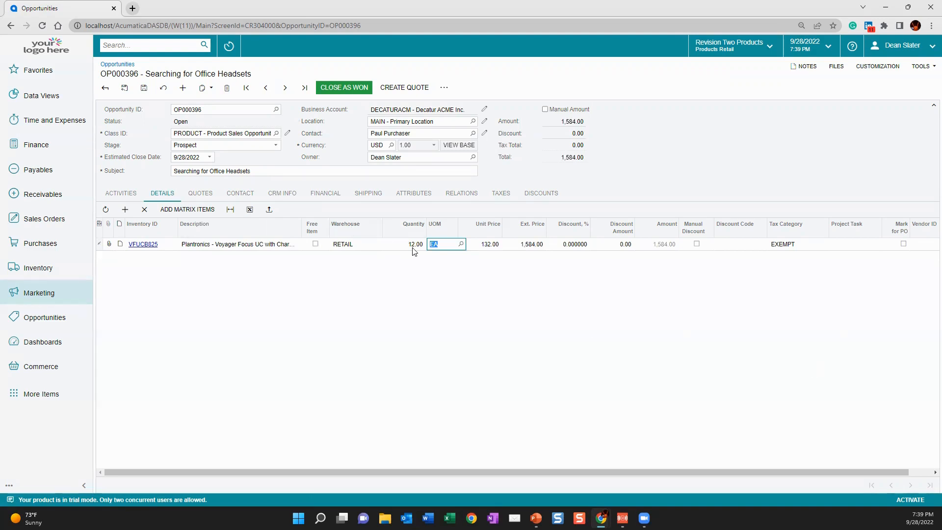
Step: Save the opportunity and create a Sales Quote from its details, opening the new quote for review
left_click(143, 88)
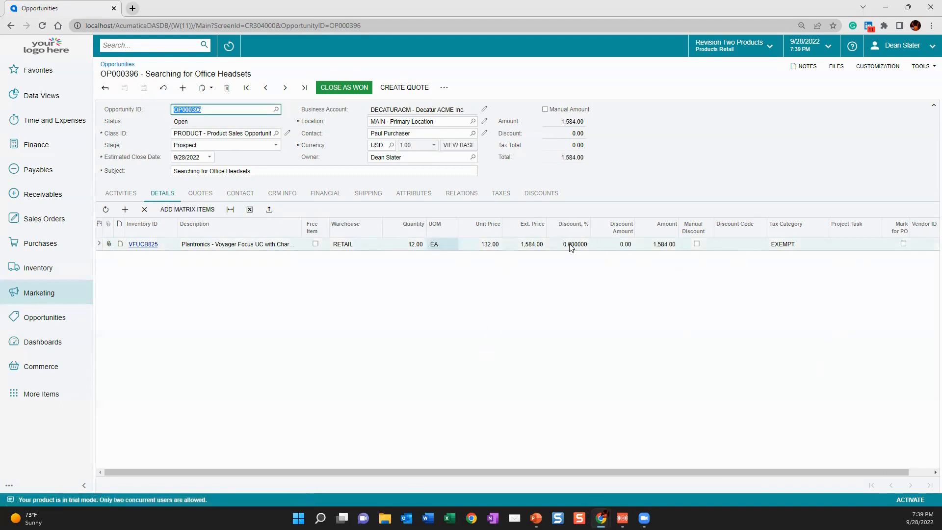
left_click(194, 197)
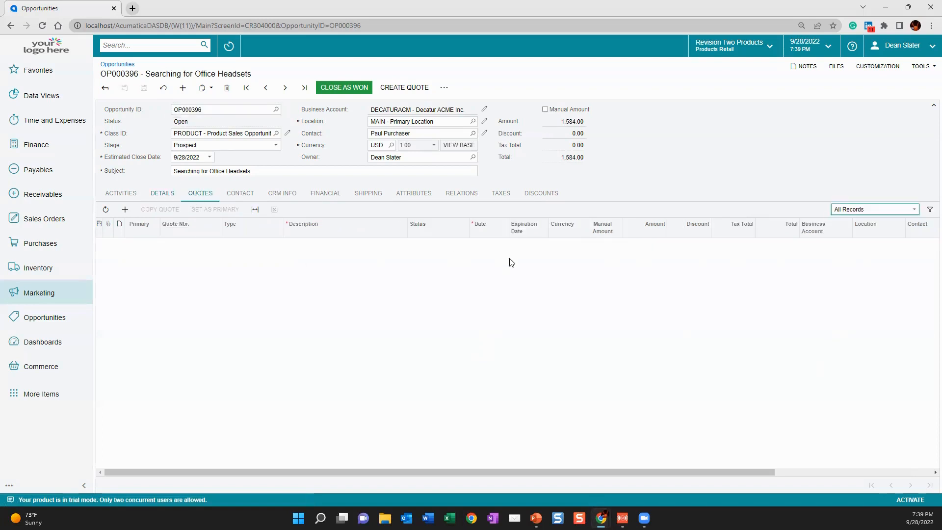
left_click(160, 194)
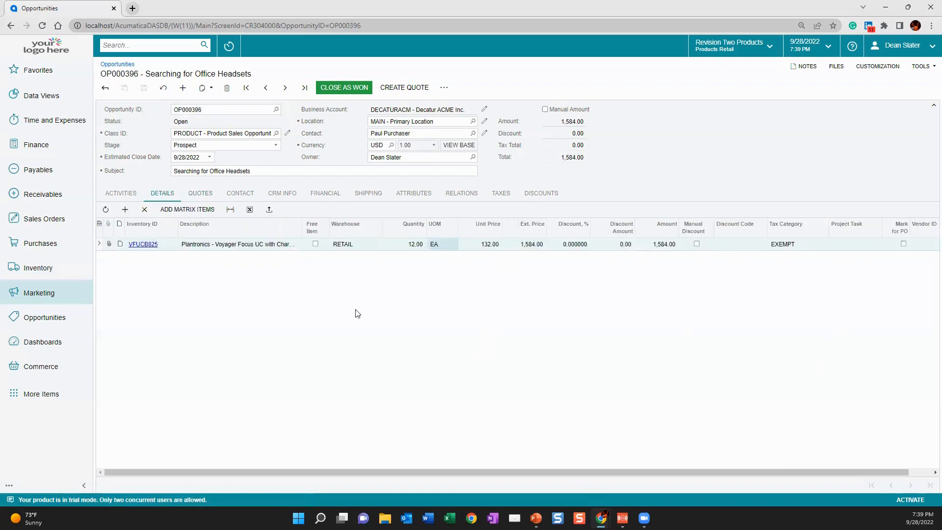
left_click(418, 89)
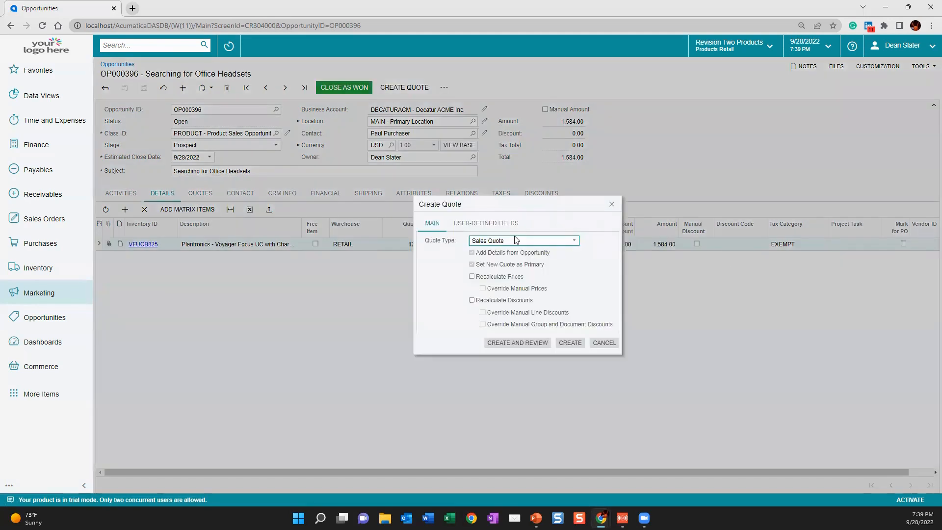
left_click(535, 343)
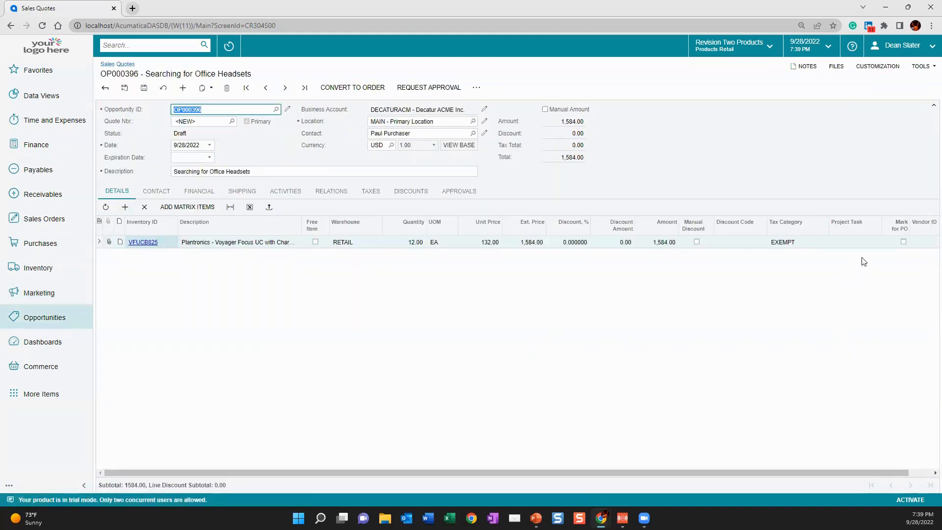
Step: Set the new sales quote's expiration date to 10/31/2022 and save the quote
left_click(271, 170)
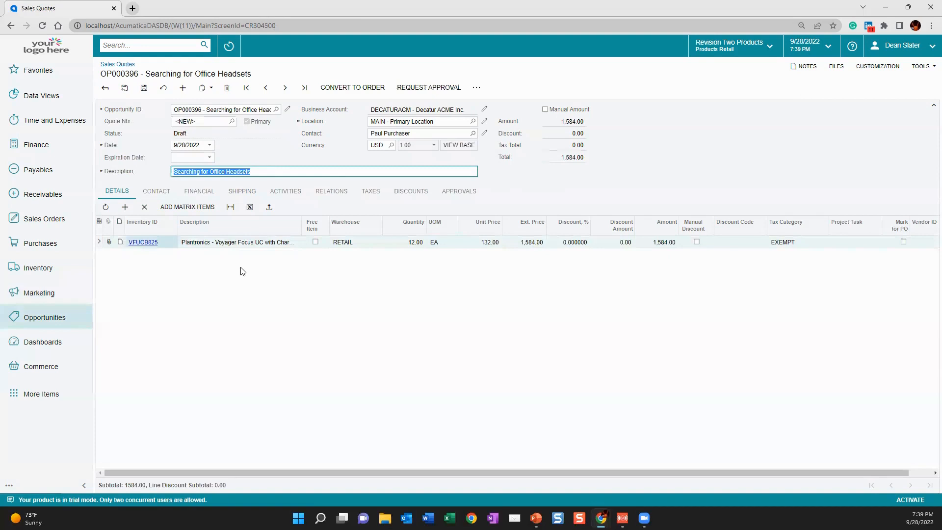
left_click(209, 157)
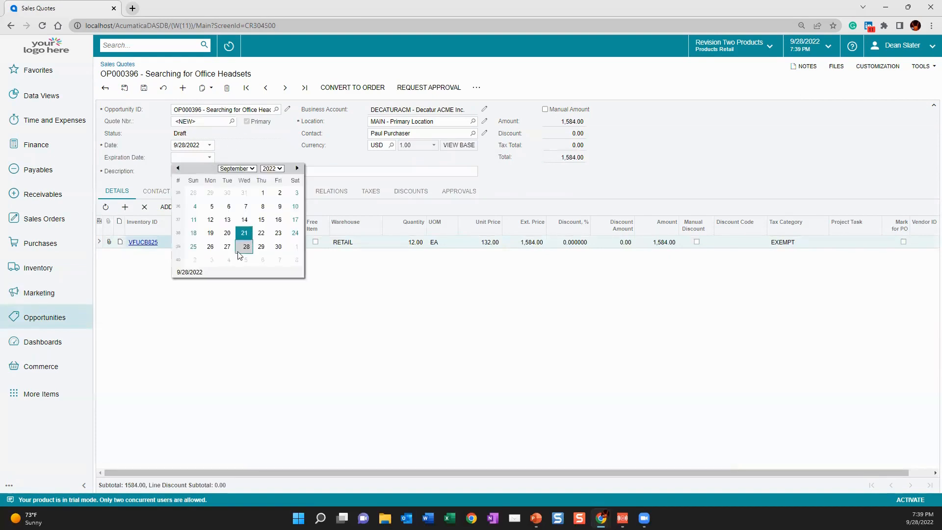
left_click(297, 167)
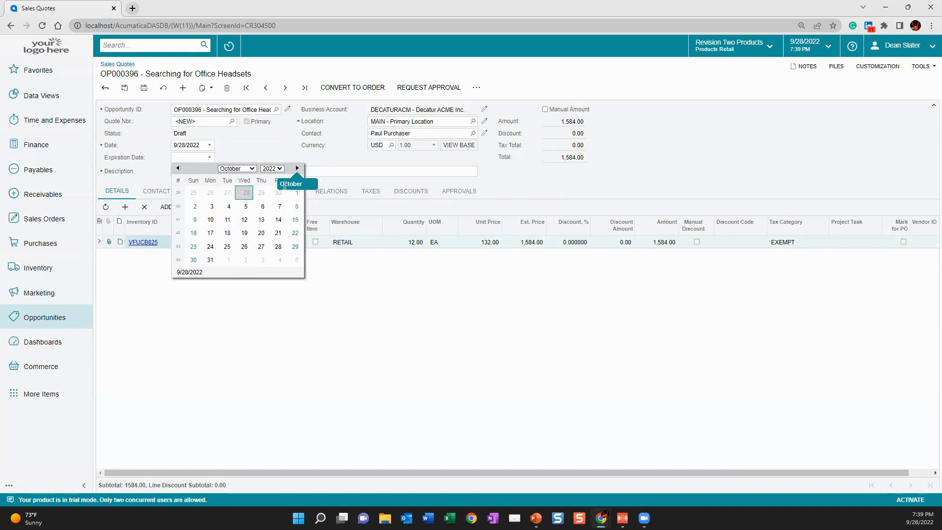
left_click(210, 260)
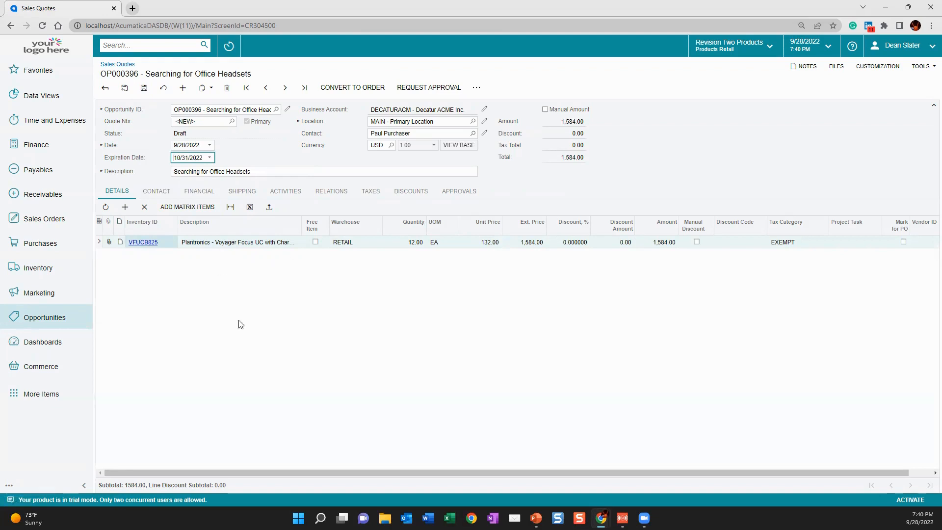
left_click(144, 88)
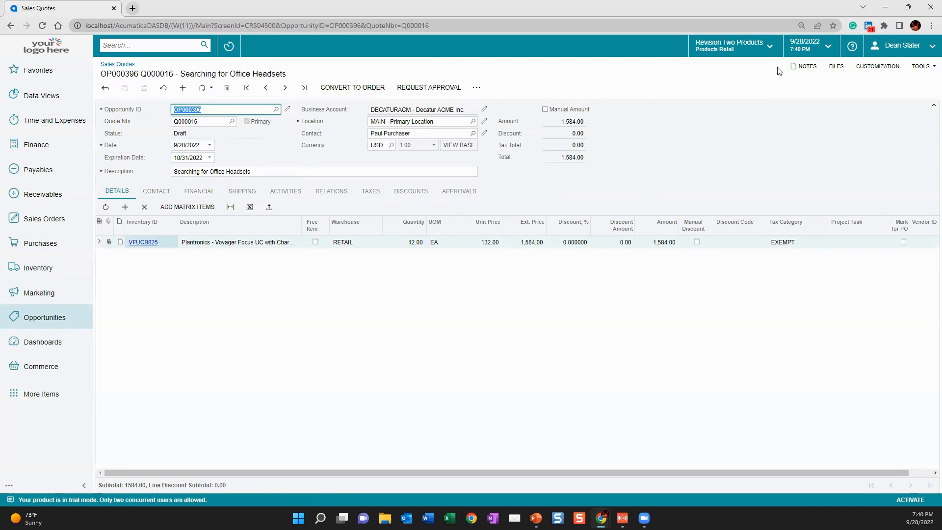
Step: Request approval for the saved quote, view its printable version and return to the quote record
left_click(421, 92)
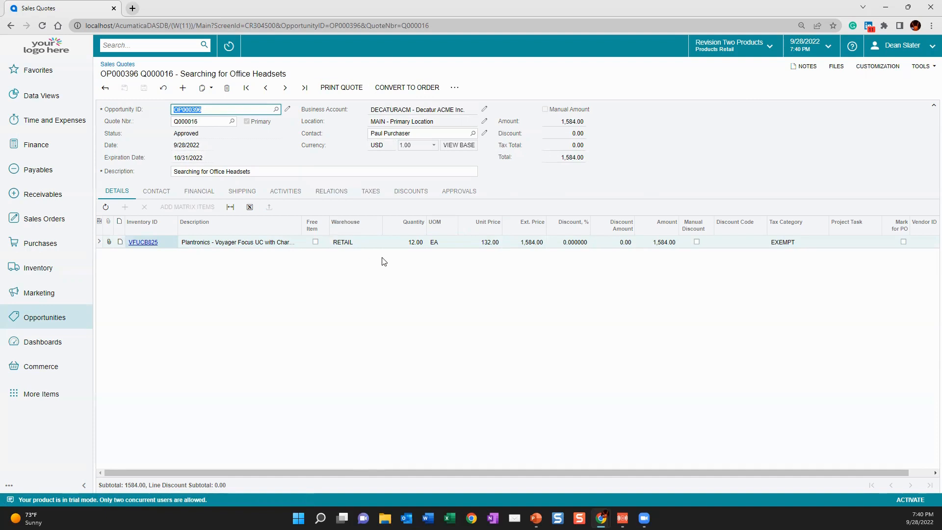
left_click(340, 90)
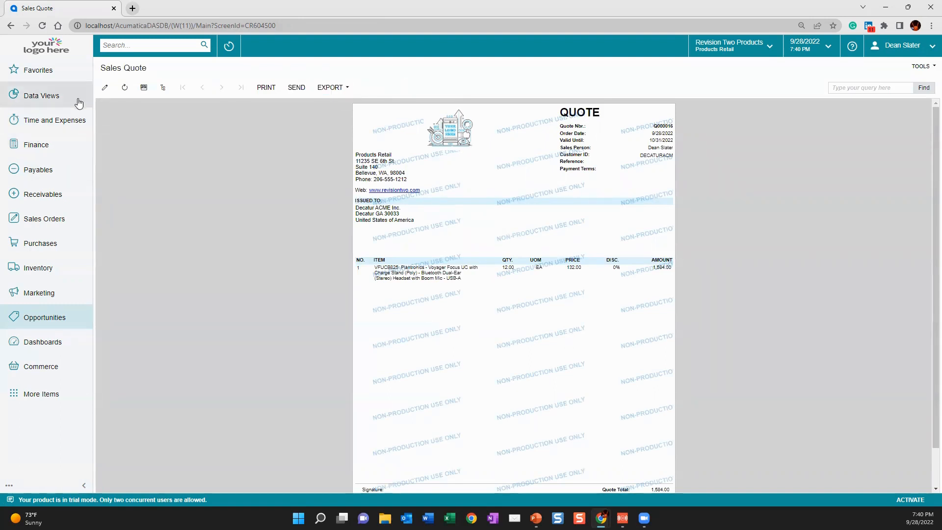
left_click(10, 25)
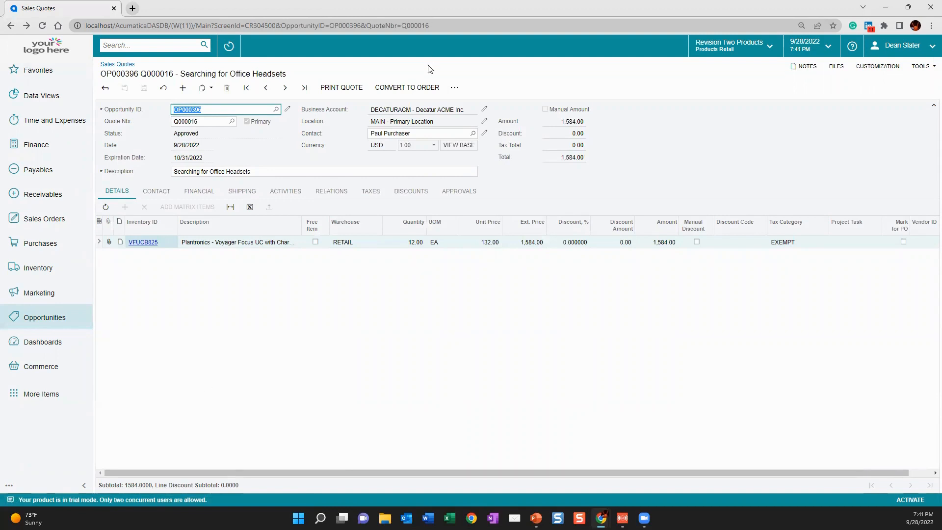
Step: Return to the opportunity and review the activity types that can be created for it
left_click(105, 89)
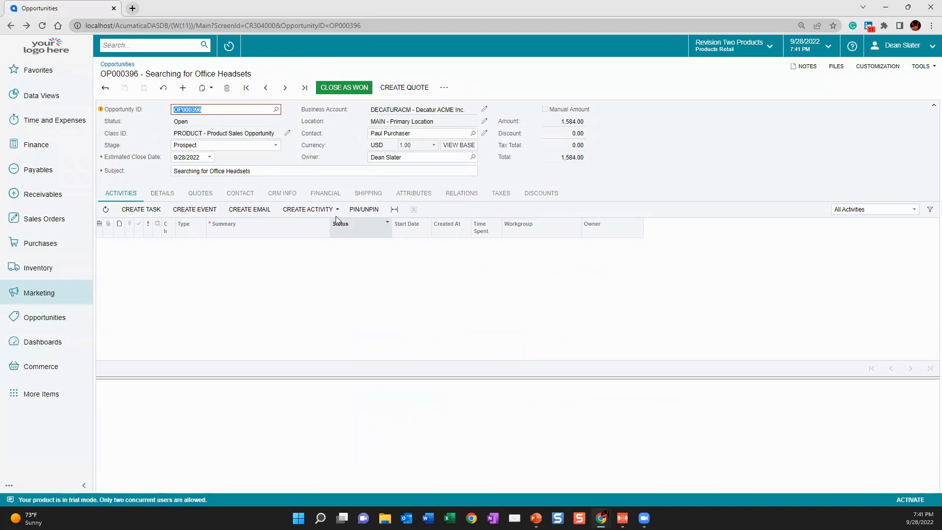
left_click(319, 209)
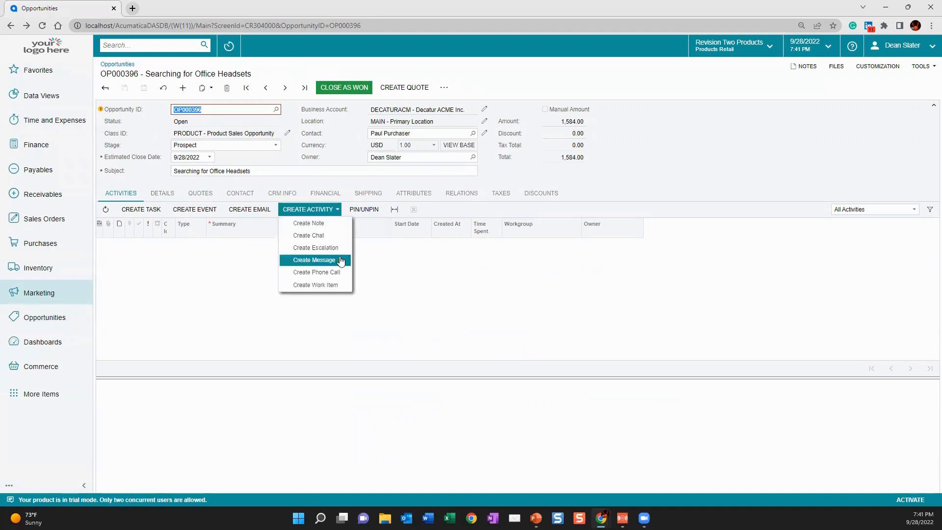
left_click(700, 156)
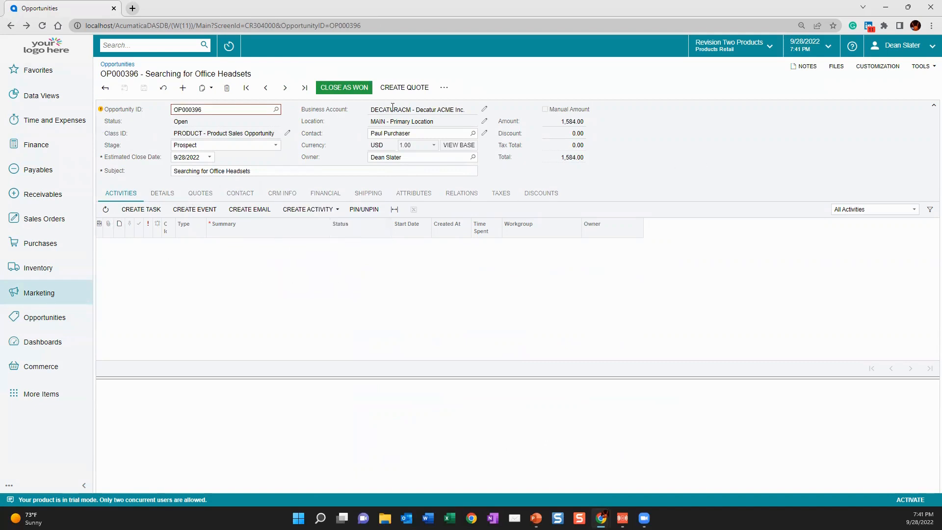
Step: Copy the opportunity's sales quote with the default description and set the copy's expiration date to 10/31/2022
left_click(190, 194)
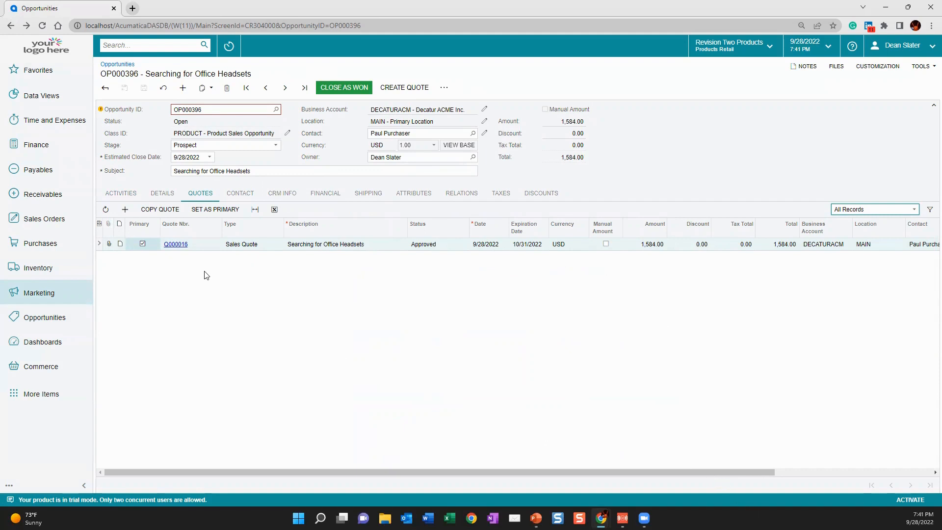
left_click(162, 209)
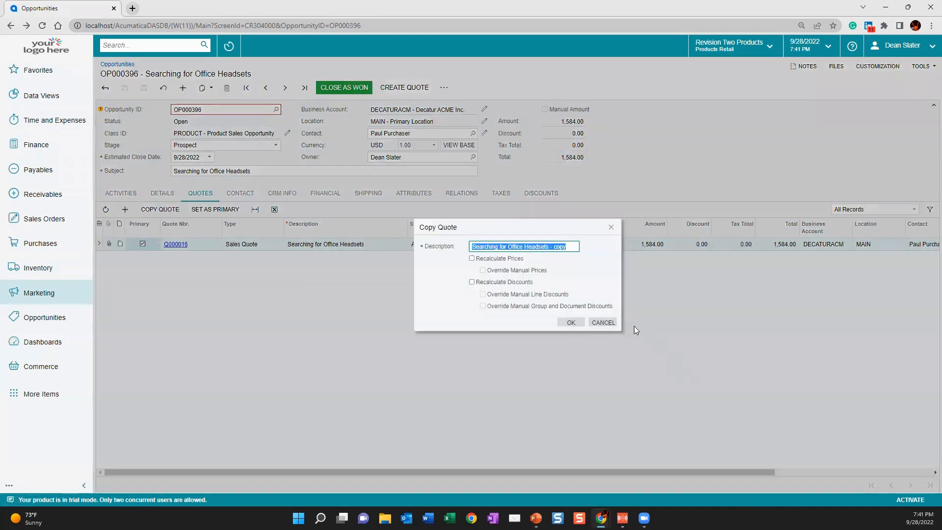
left_click(569, 324)
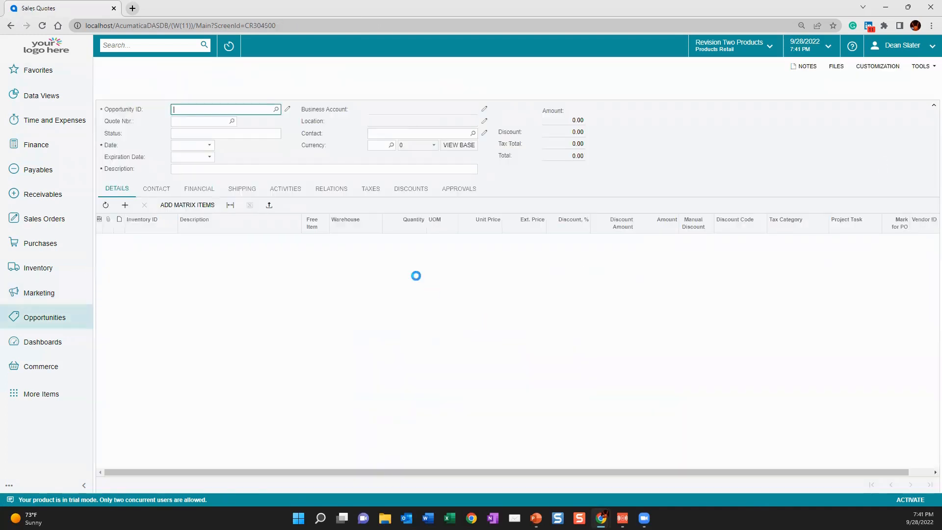
left_click(210, 158)
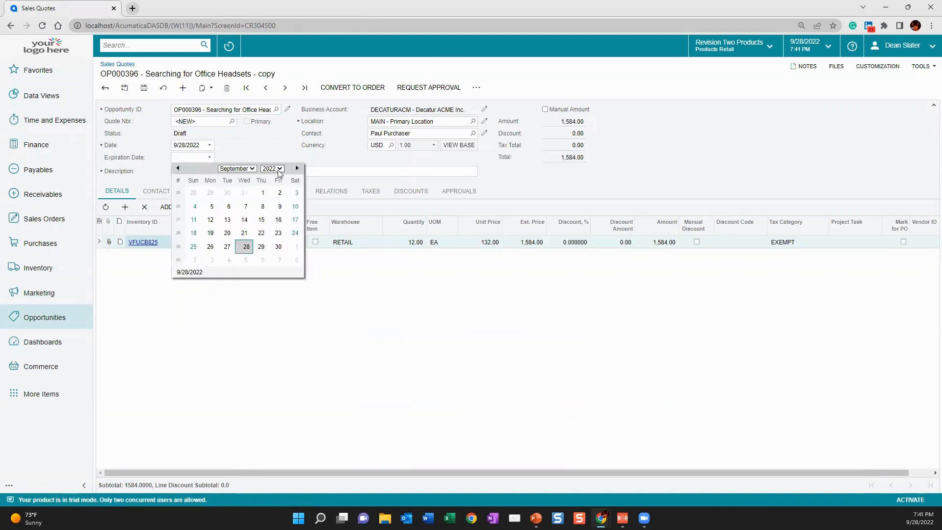
left_click(297, 168)
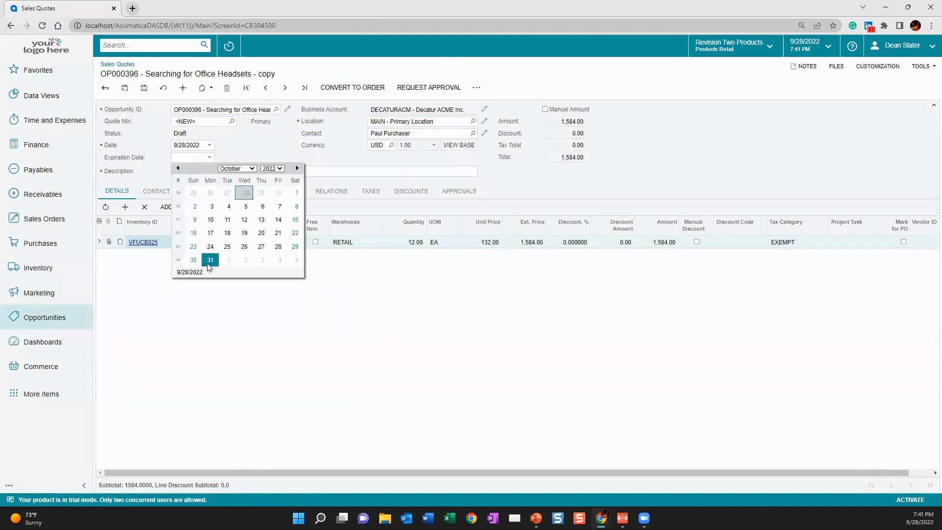
left_click(210, 260)
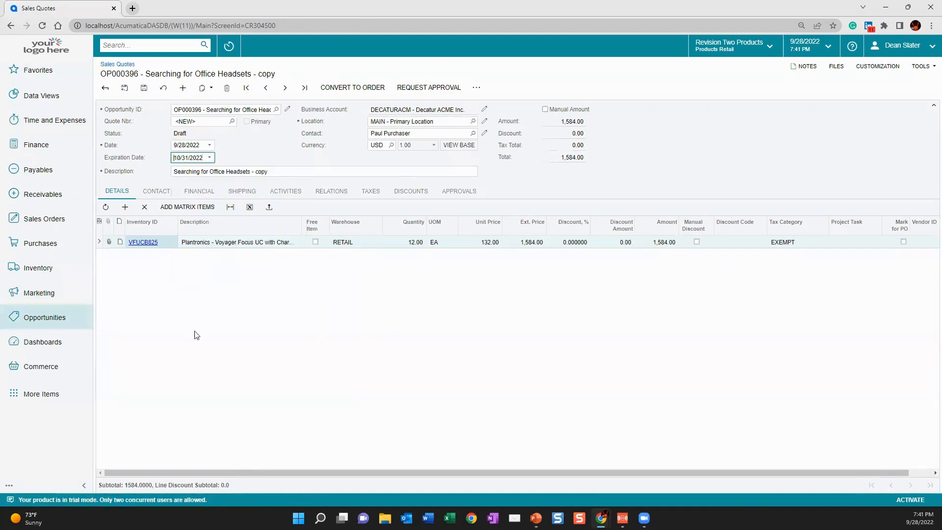
Step: Set the VFUCB825 headset line's quantity to 24 on the copied quote and save it
left_click(414, 242)
left_click(417, 244)
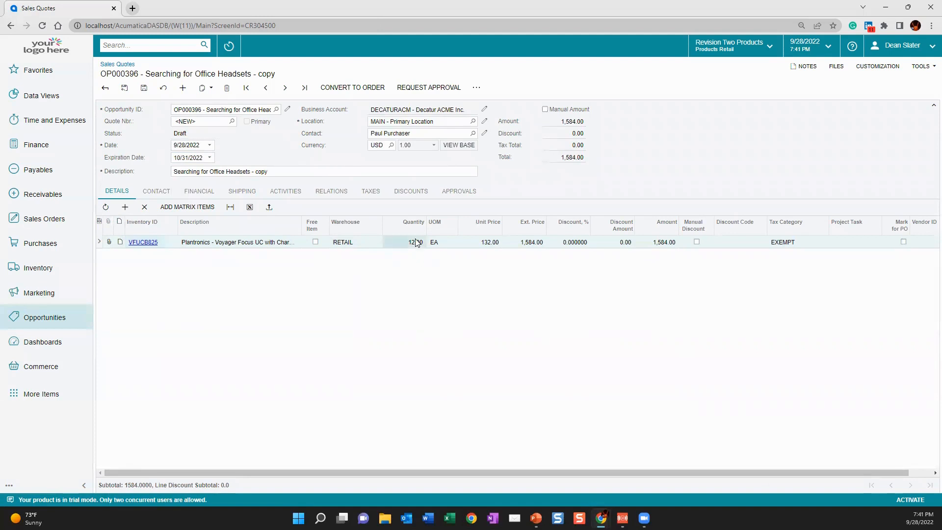
left_click(417, 243)
type("12")
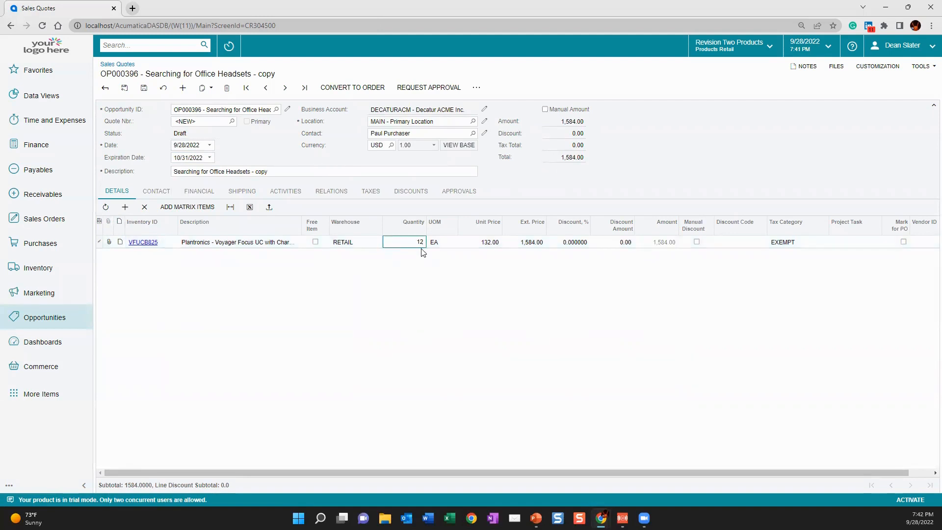
type("24")
key("Tab")
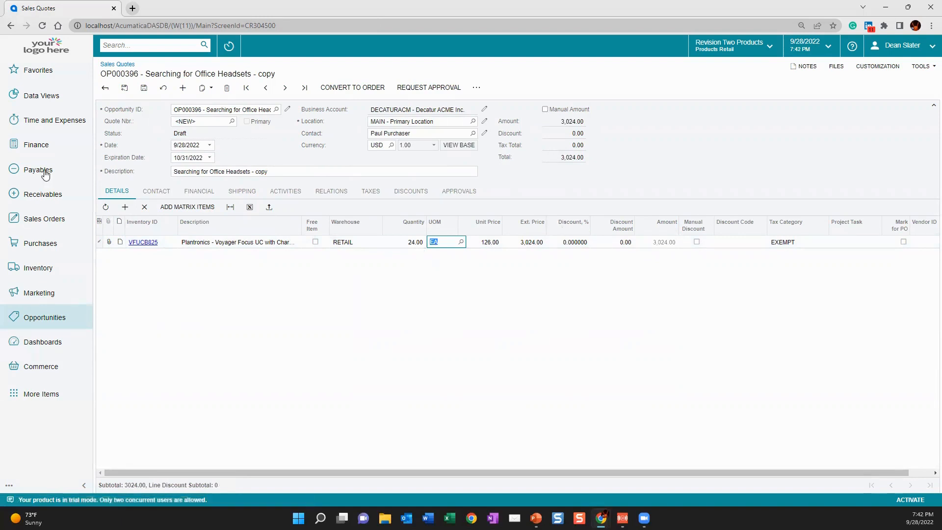
left_click(144, 88)
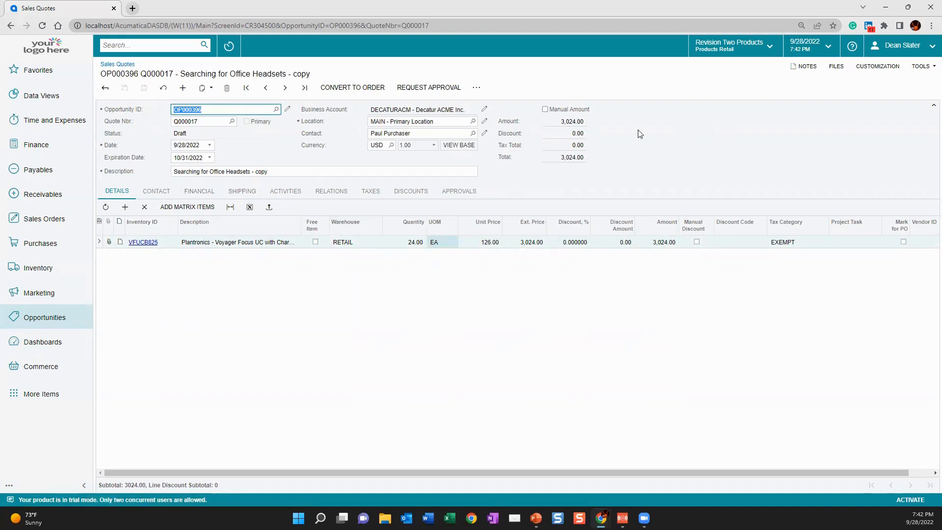
Step: Request approval for the copied quote and review the further actions available for it
left_click(418, 89)
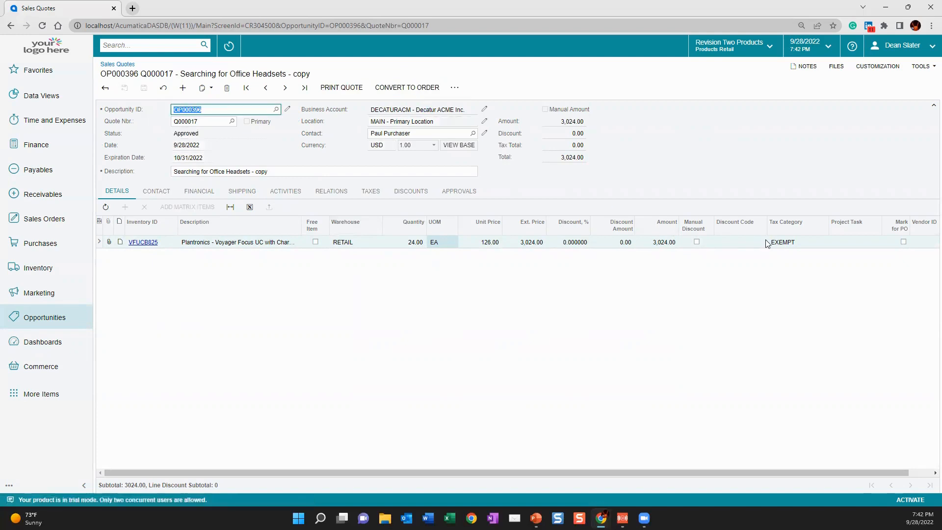
left_click(455, 87)
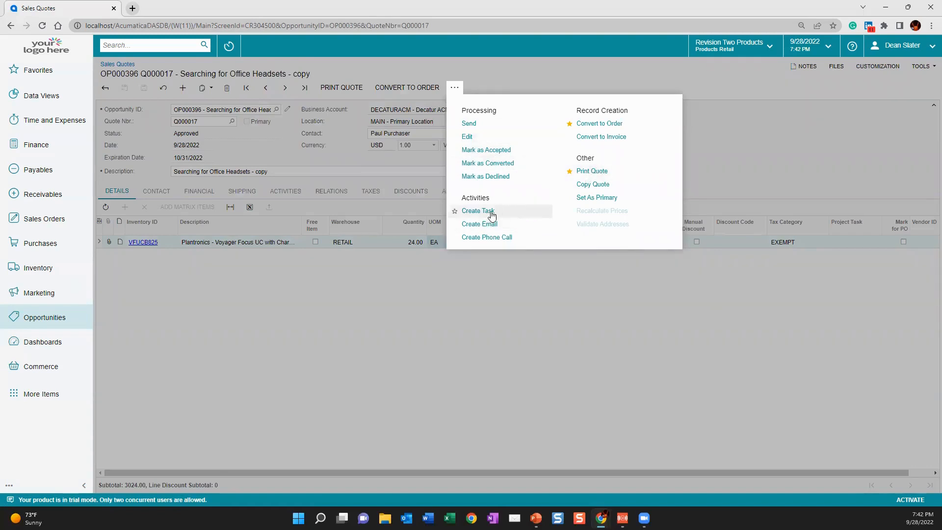
left_click(703, 158)
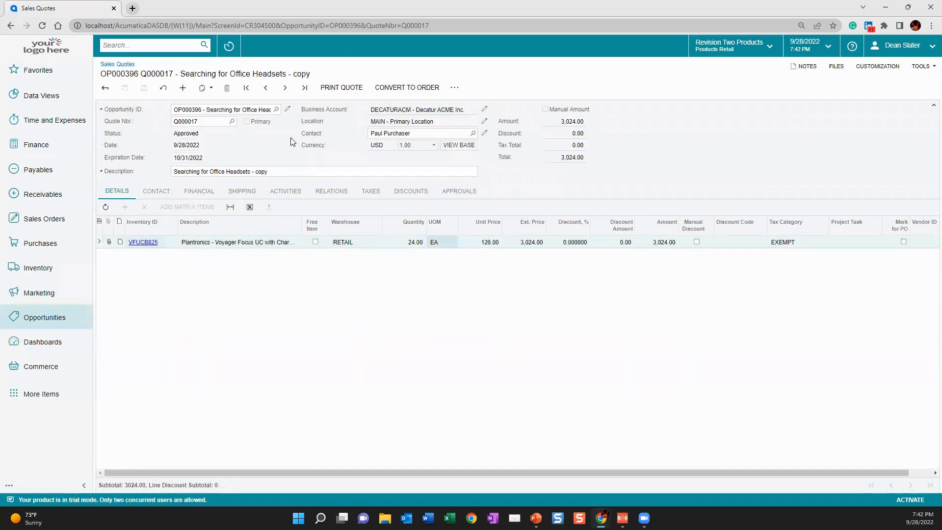
Step: Return to the opportunity and compare its list of quotes with the opportunity's total and detail lines
left_click(106, 88)
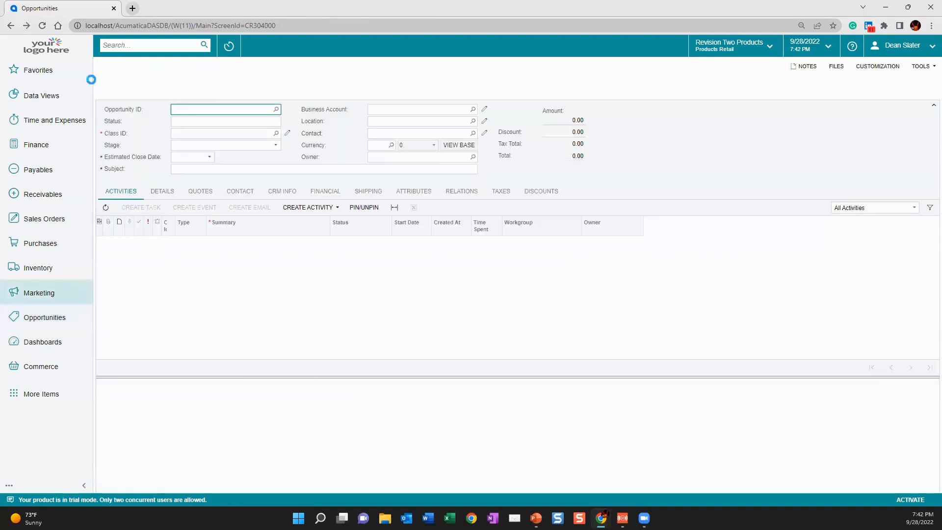
left_click(201, 193)
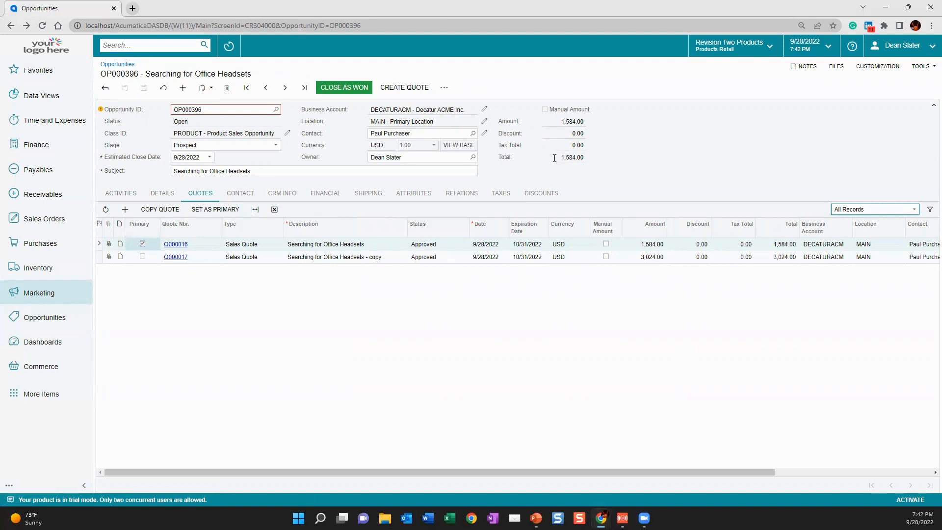
double_click(579, 157)
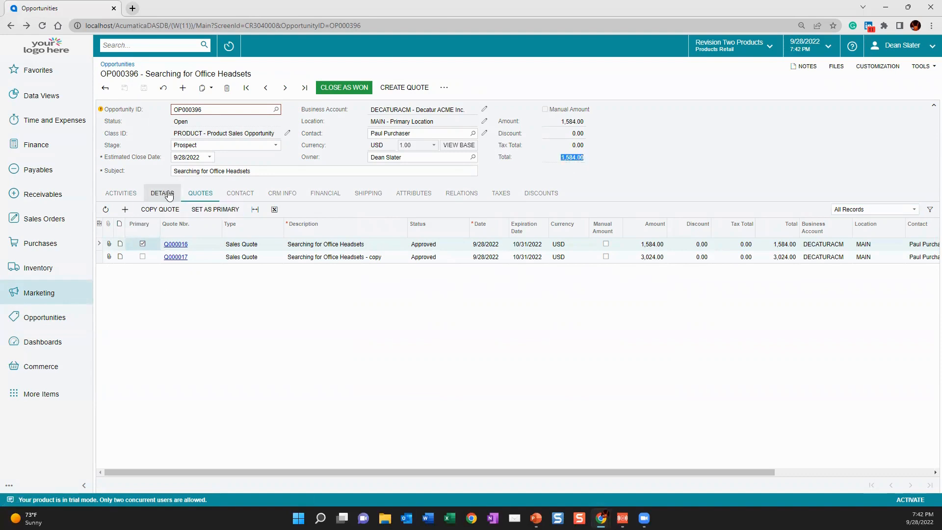
left_click(163, 193)
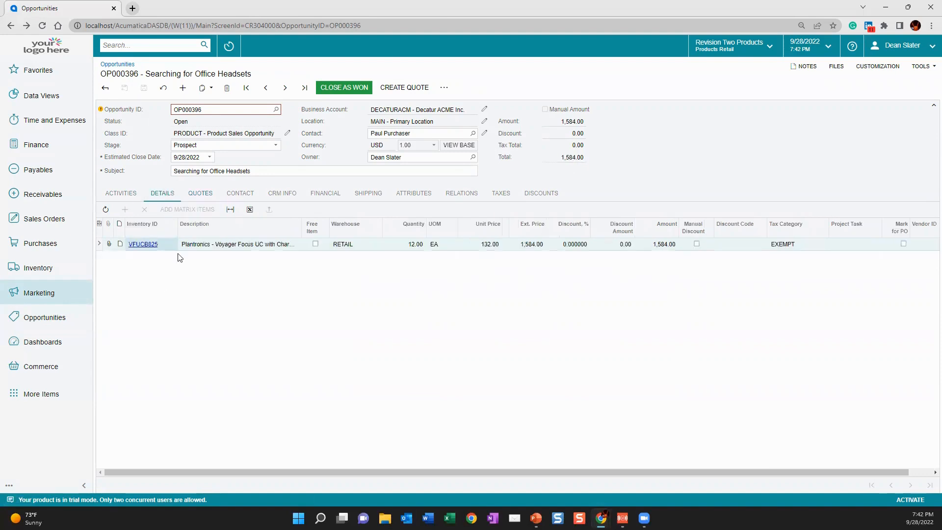
Step: Set the copied quote, "Searching for Office Headsets - copy", as the opportunity's primary quote
left_click(198, 194)
left_click(249, 258)
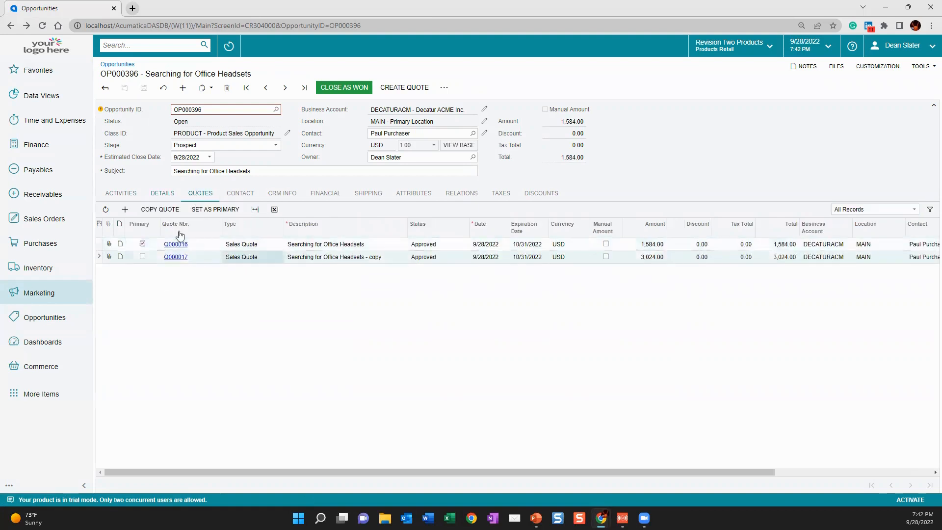
left_click(215, 210)
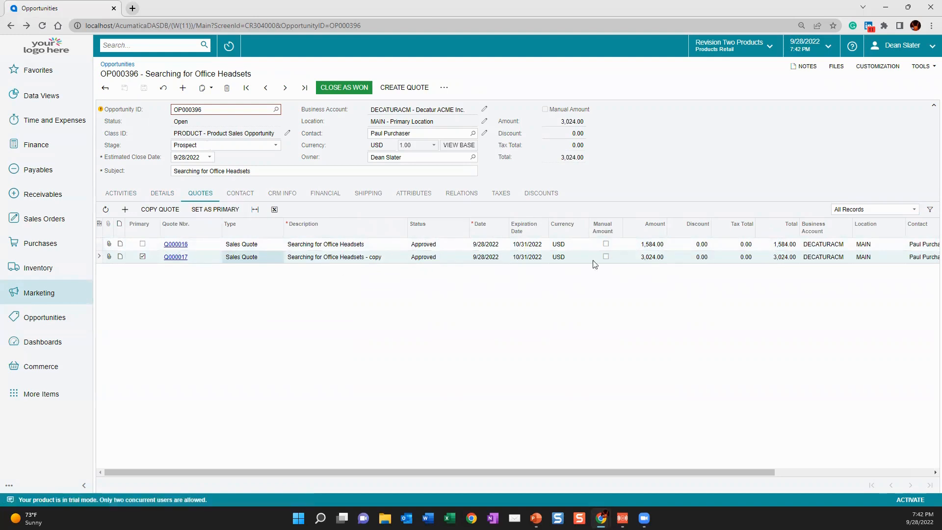
Step: Set the opportunity's stage to Negotiation and save it
left_click(262, 145)
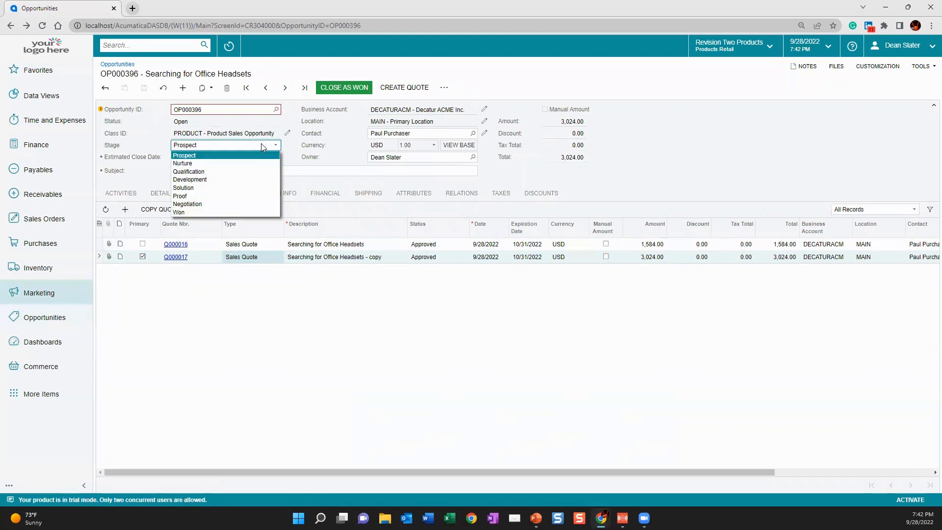
left_click(229, 204)
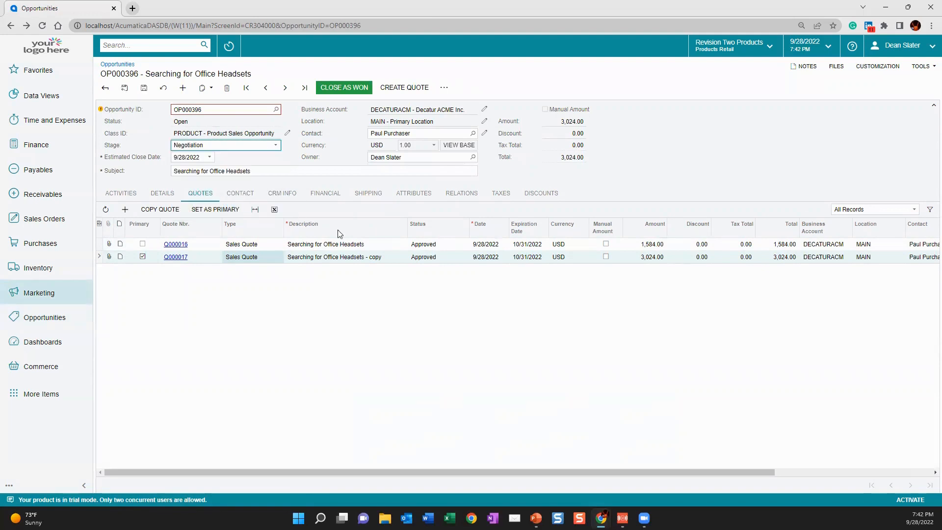
left_click(143, 87)
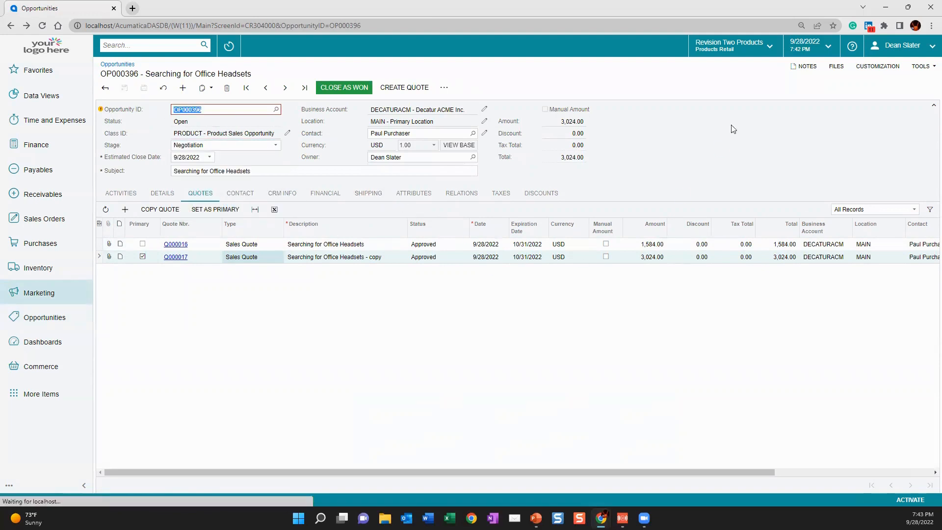
Step: Close the opportunity as won with Price as the reason, keeping the Negotiation stage
left_click(567, 157)
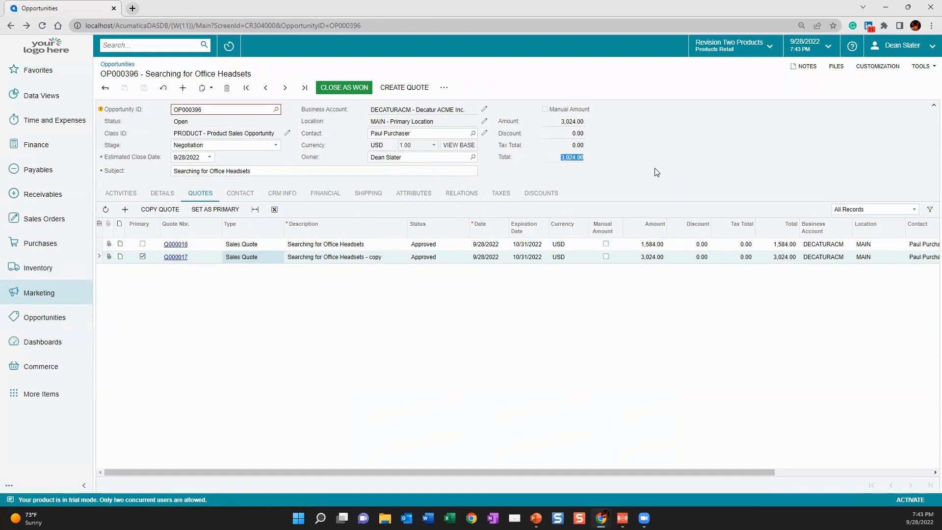
left_click(615, 174)
left_click(354, 90)
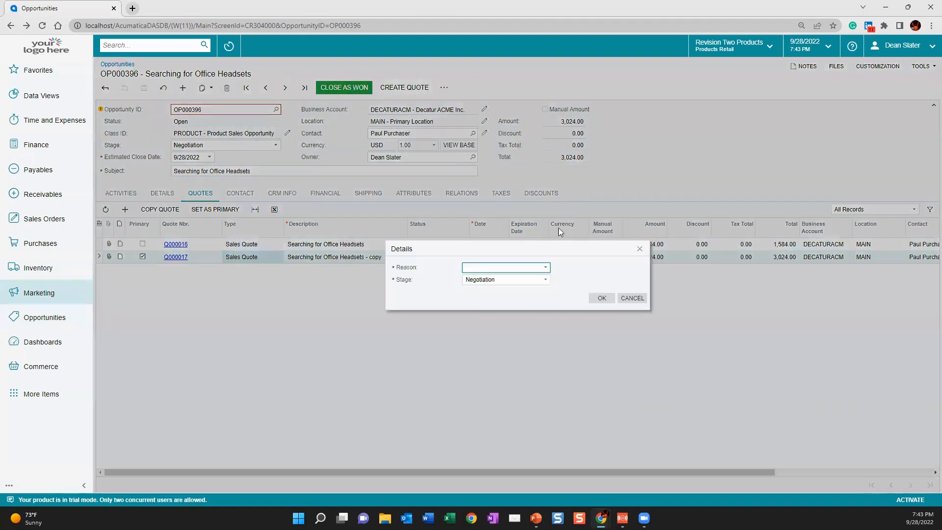
left_click(516, 271)
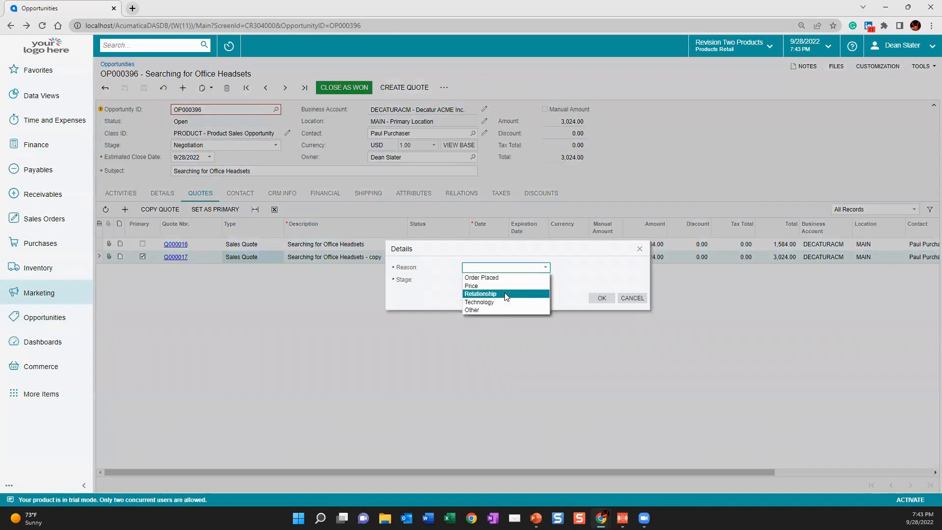
left_click(506, 286)
left_click(605, 294)
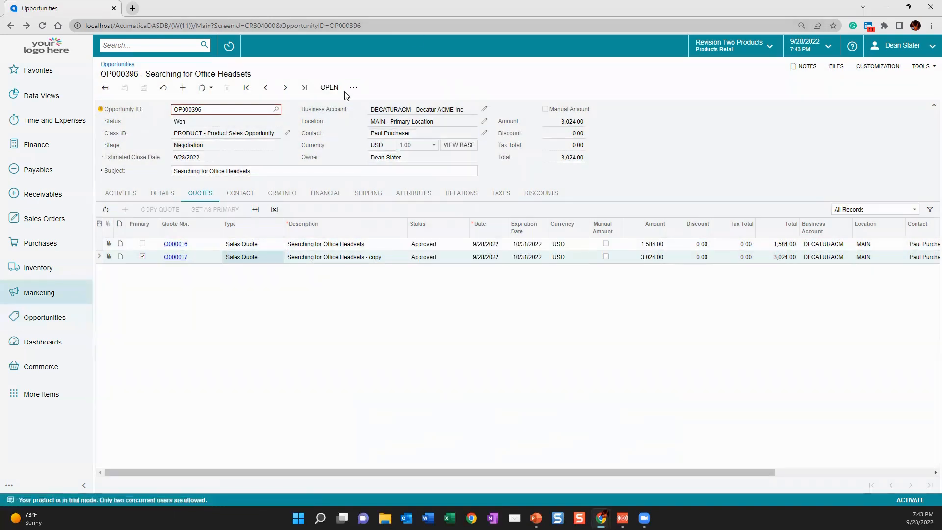
left_click(353, 88)
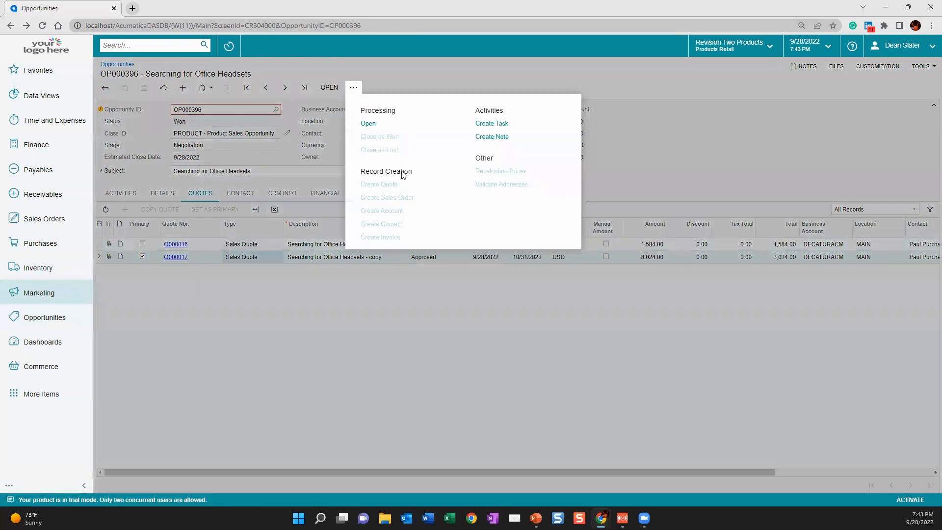
left_click(369, 124)
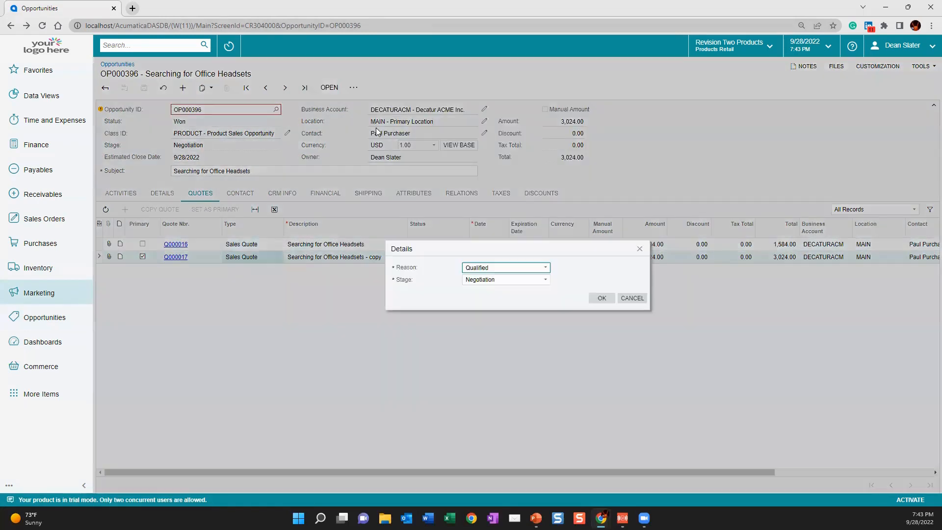
left_click(632, 298)
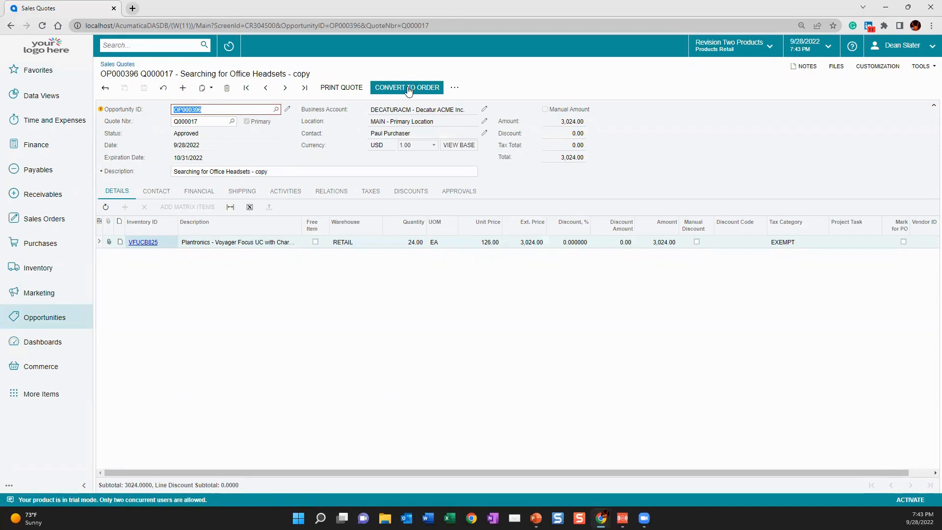
Step: Add a record note to the copied quote saying that the contact liked the pricing at 24
left_click(805, 66)
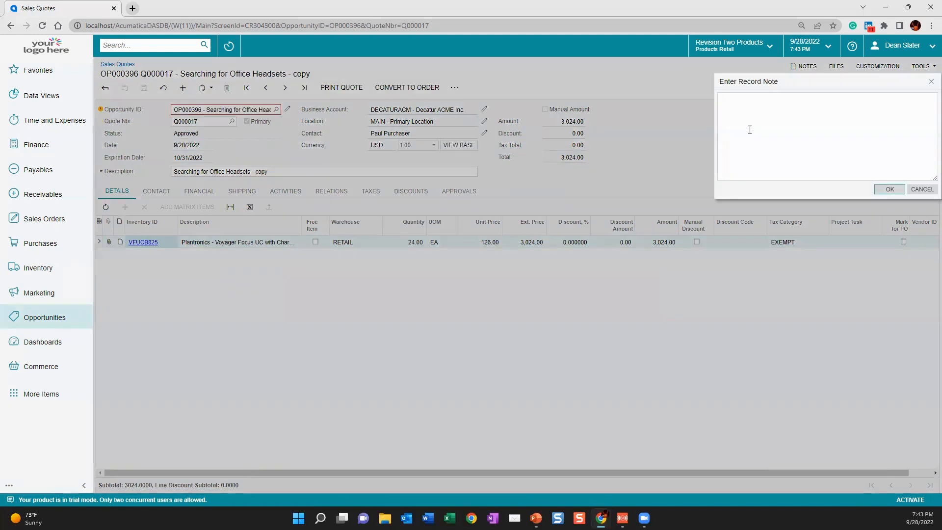
left_click(750, 130)
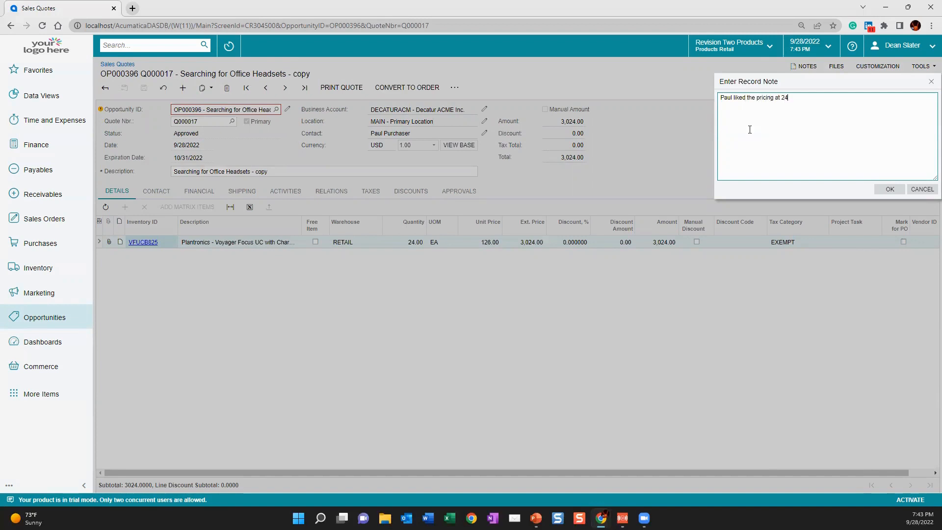
left_click(890, 189)
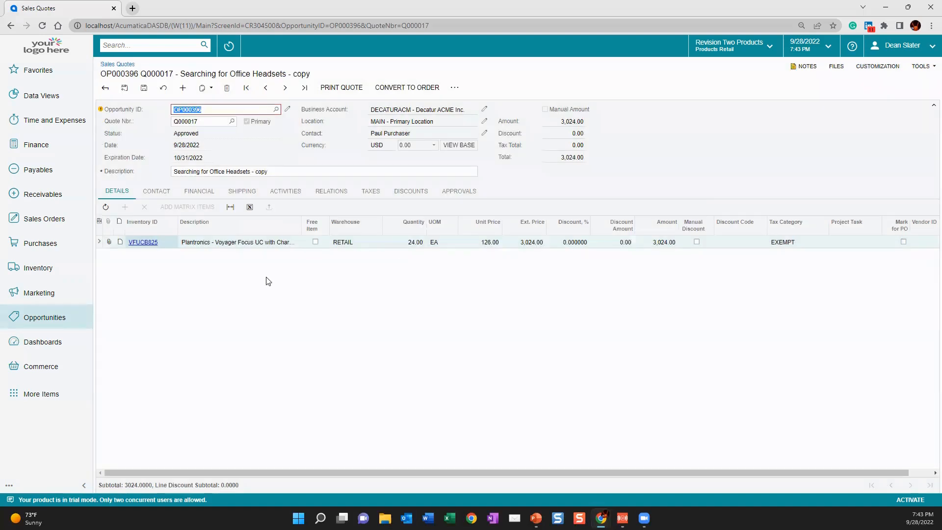
Step: Add a note beginning with "Package" to the VFUCB825 headset line of the copied quote
left_click(120, 241)
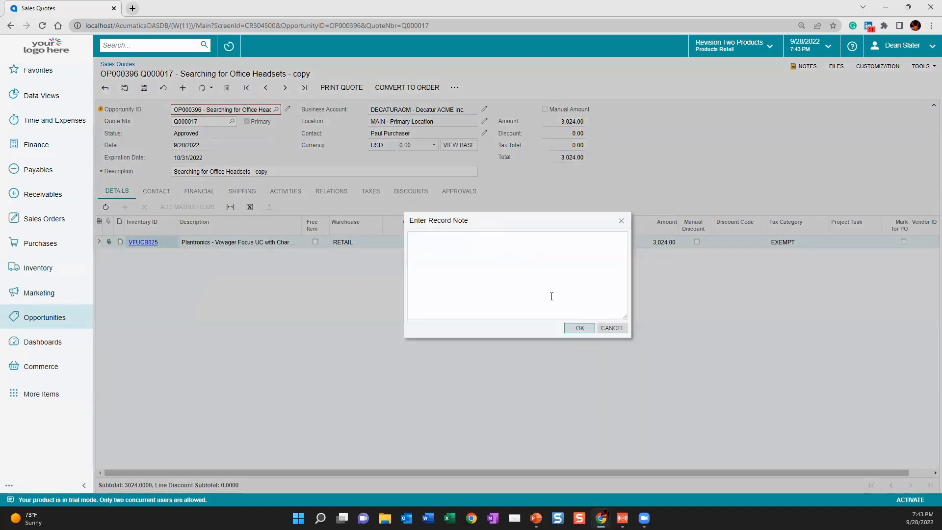
type("Package")
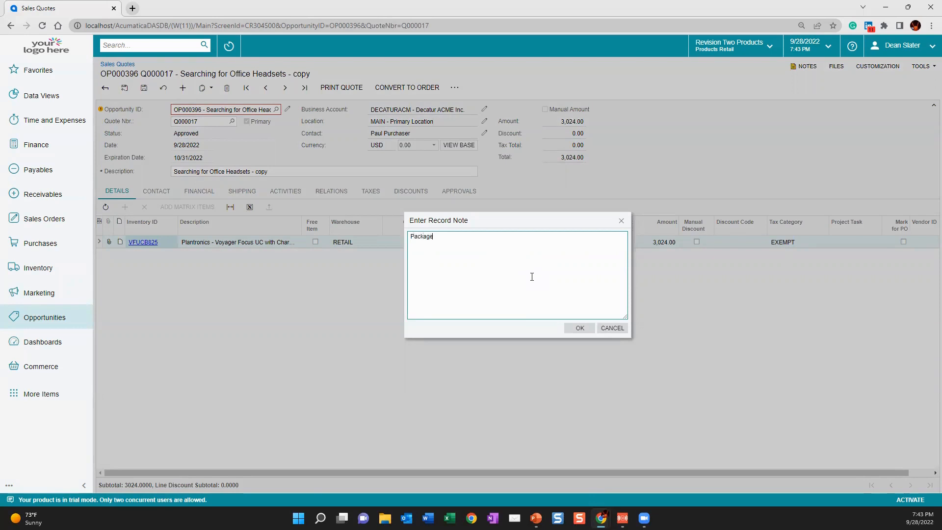
type(" oin")
left_click(580, 328)
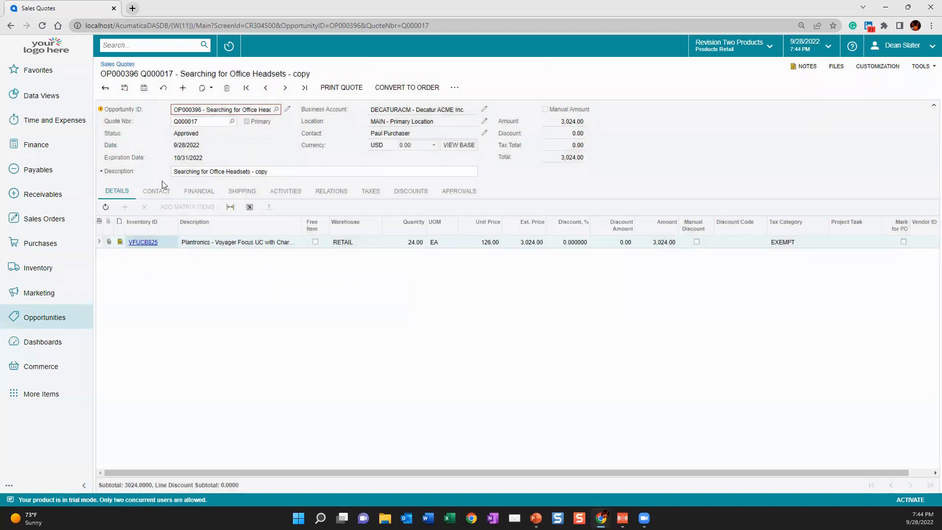
Step: Try to convert the copied quote to an order and check the warning beside its opportunity ID
left_click(408, 87)
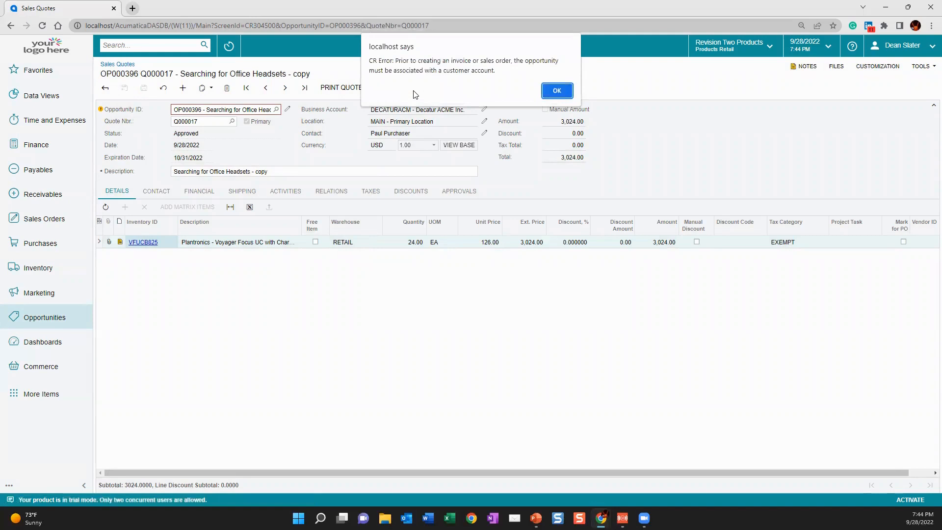
left_click(557, 90)
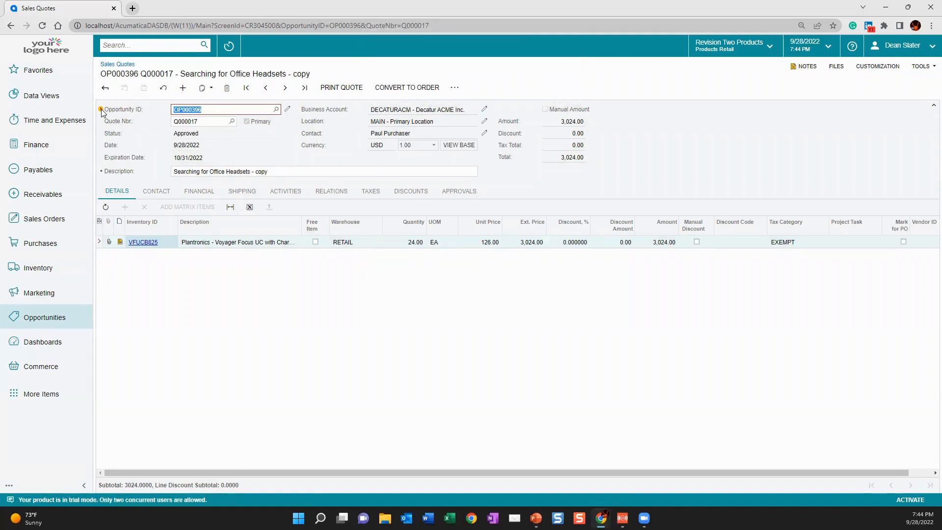
mouse_move(103, 113)
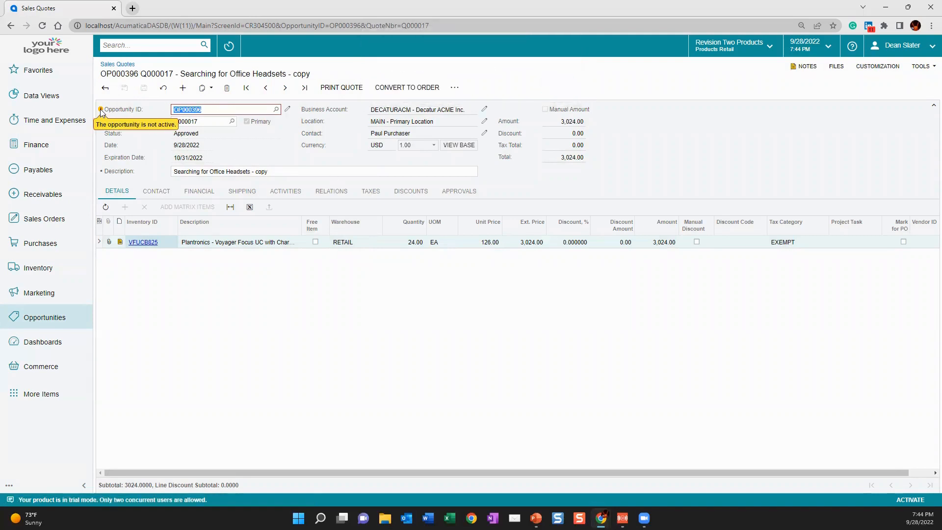
left_click(484, 109)
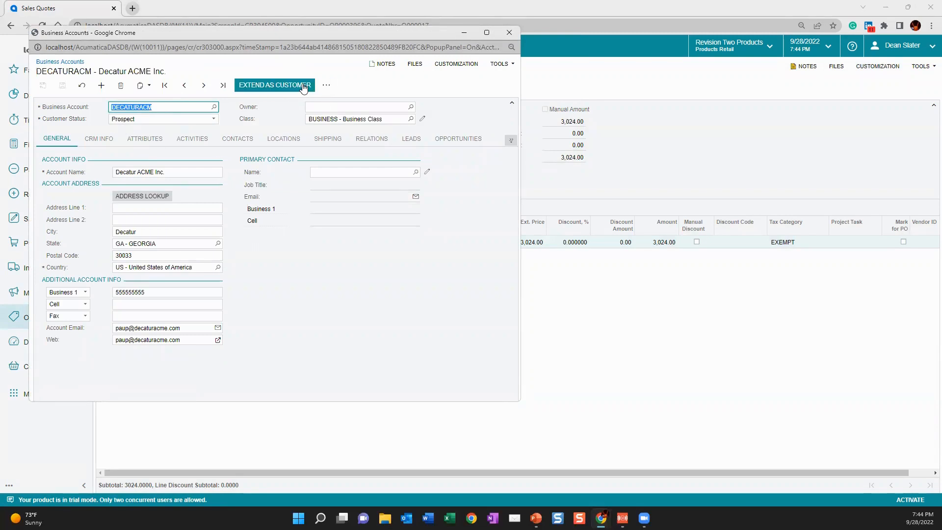
left_click(181, 119)
left_click(179, 129)
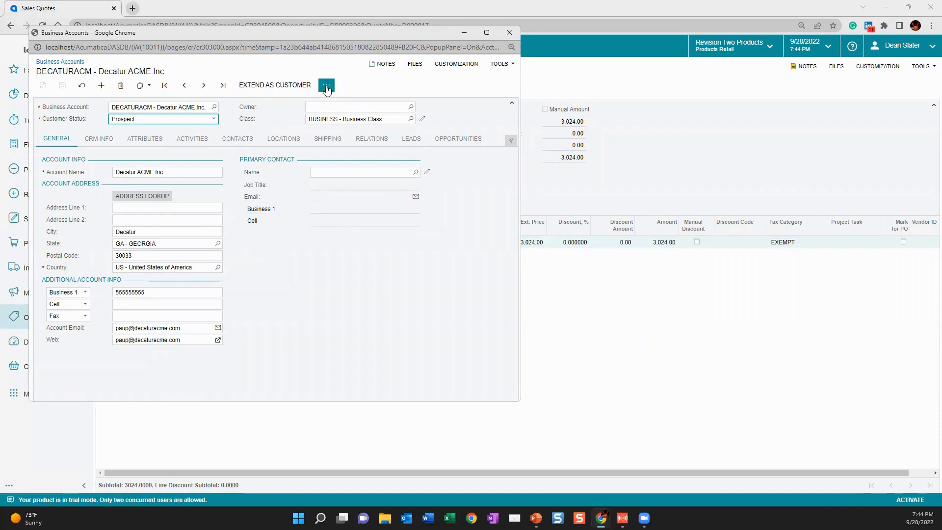
left_click(280, 85)
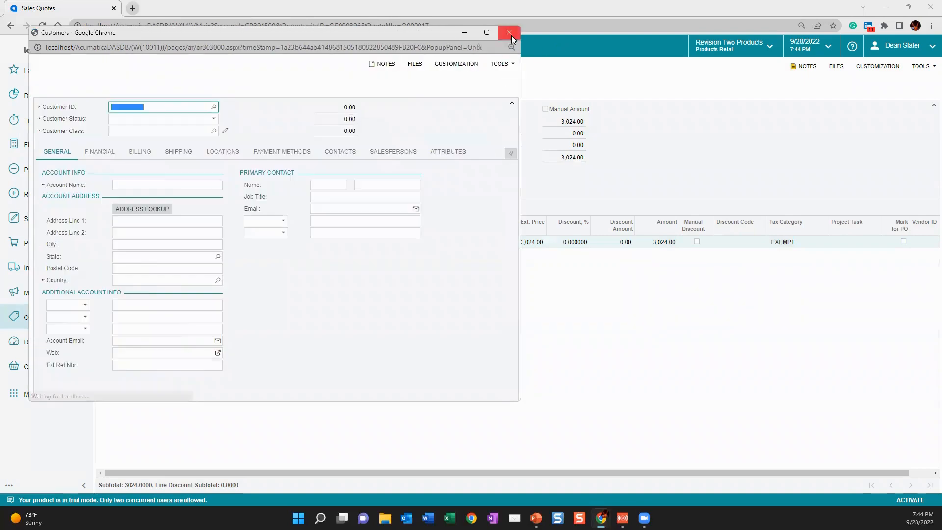
left_click(512, 34)
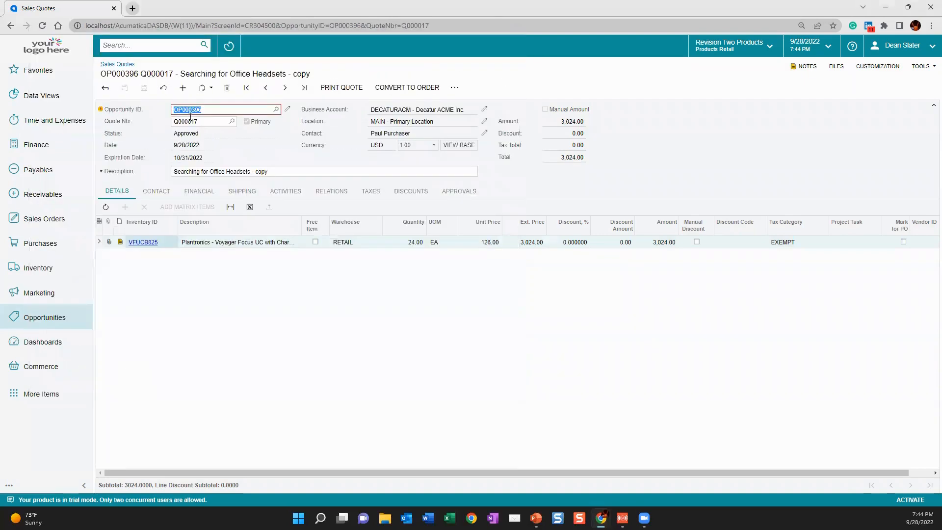
Step: Return to the opportunity and reopen it with the reason Qualified and the stage Negotiation
left_click(104, 89)
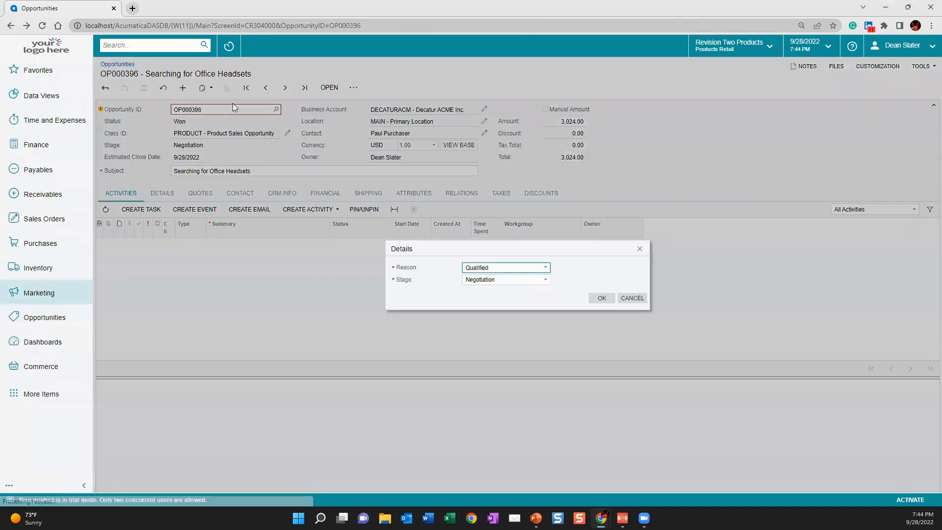
left_click(602, 298)
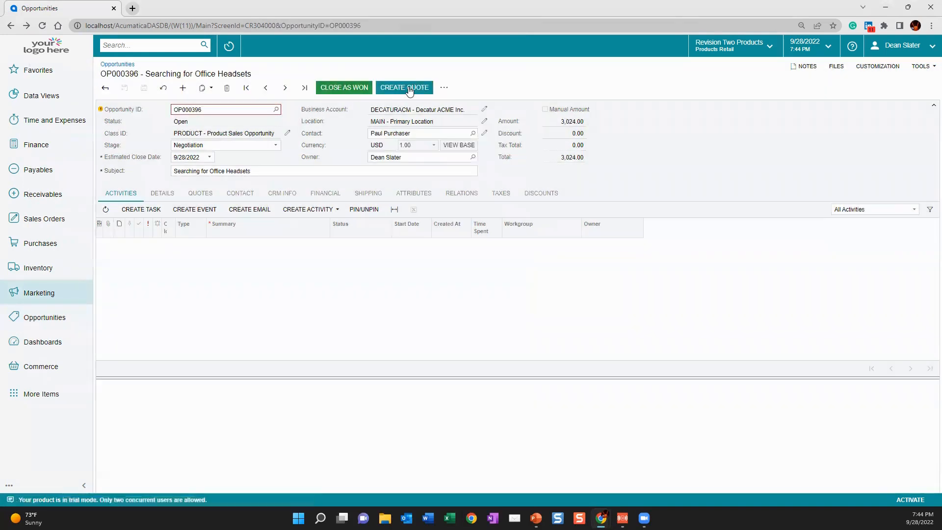
left_click(449, 89)
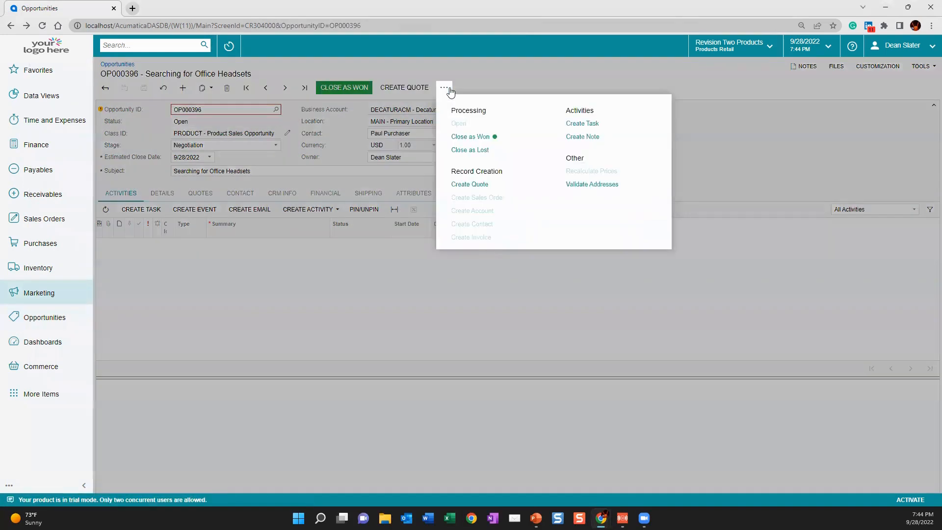
left_click(222, 196)
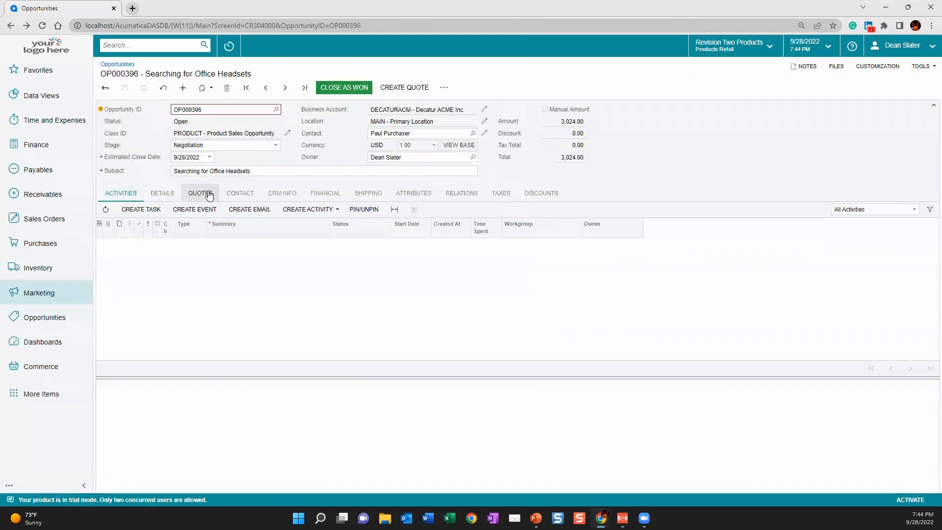
Step: Open the copied quote from the opportunity's quotes and try again to convert it to an order
left_click(202, 193)
left_click(177, 255)
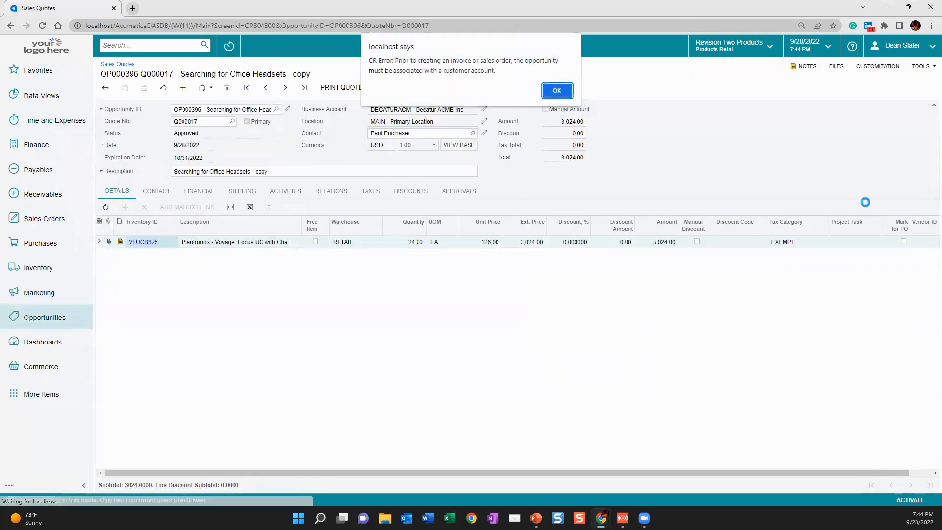
left_click(564, 91)
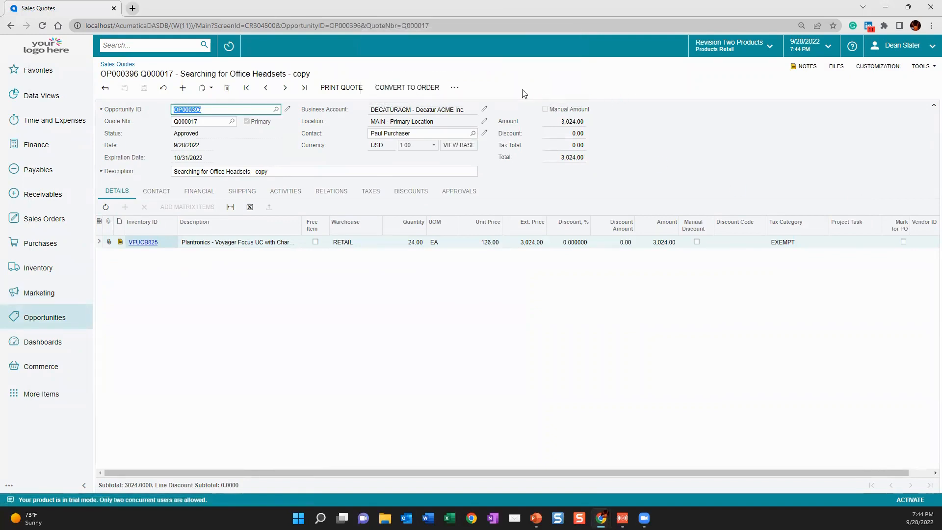
Step: Extend the Decatur ACME Inc. business account as a customer, save the customer record and return to the quote
left_click(485, 110)
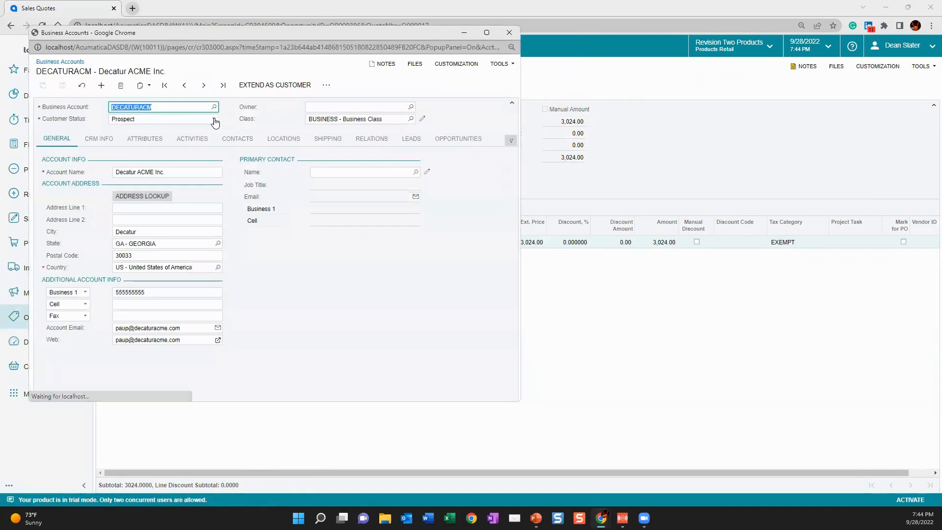
left_click(215, 120)
left_click(297, 87)
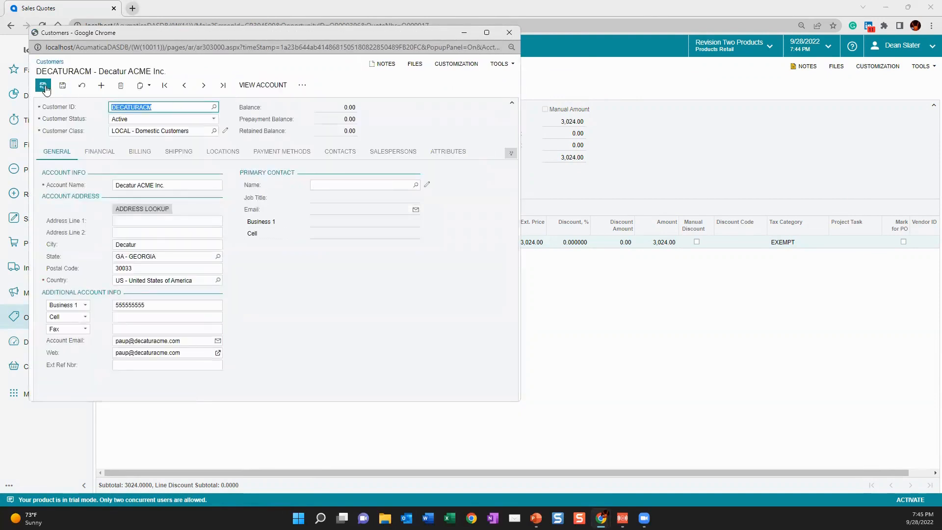
left_click(43, 86)
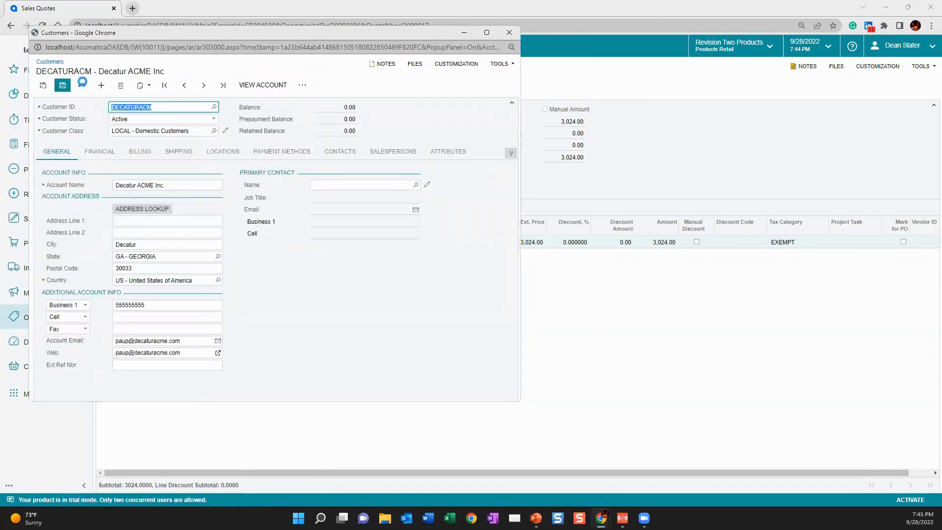
left_click(508, 33)
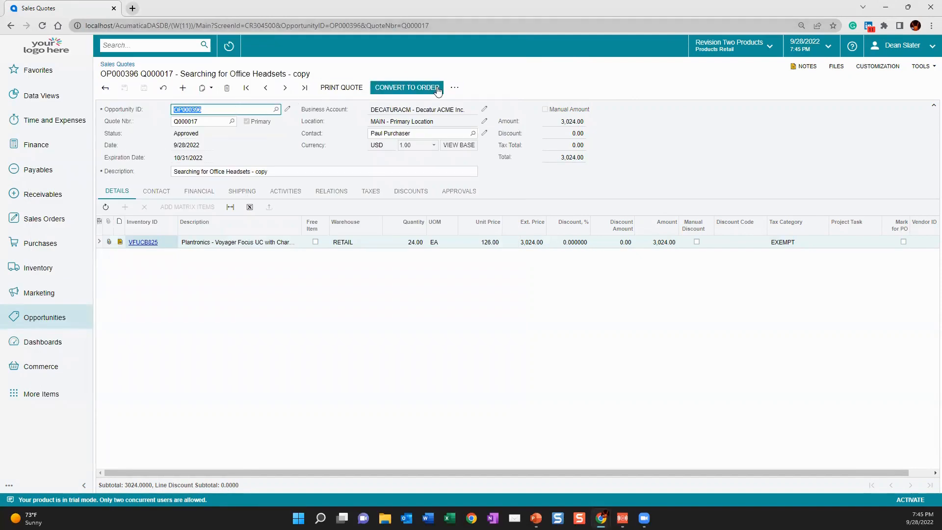
Step: Convert the copied quote to an order of type Sales Order without recalculating prices or discounts
left_click(437, 88)
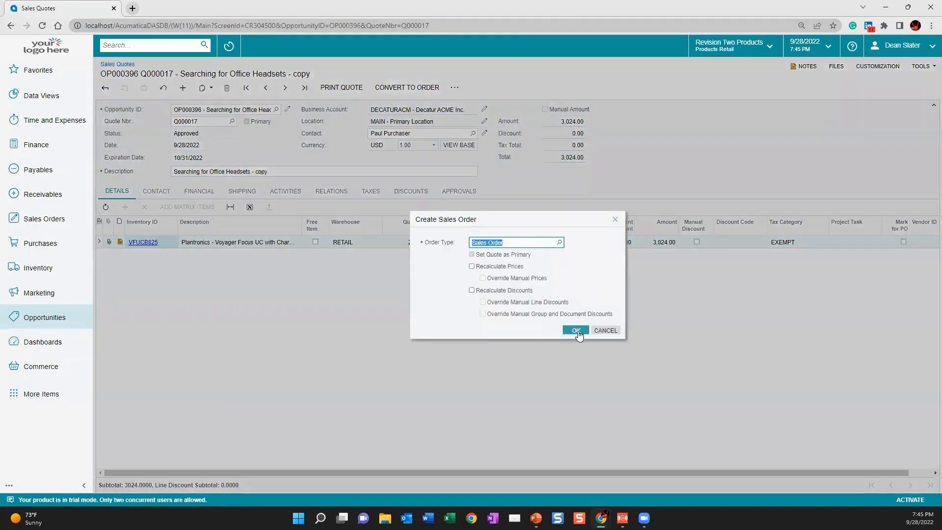
left_click(577, 331)
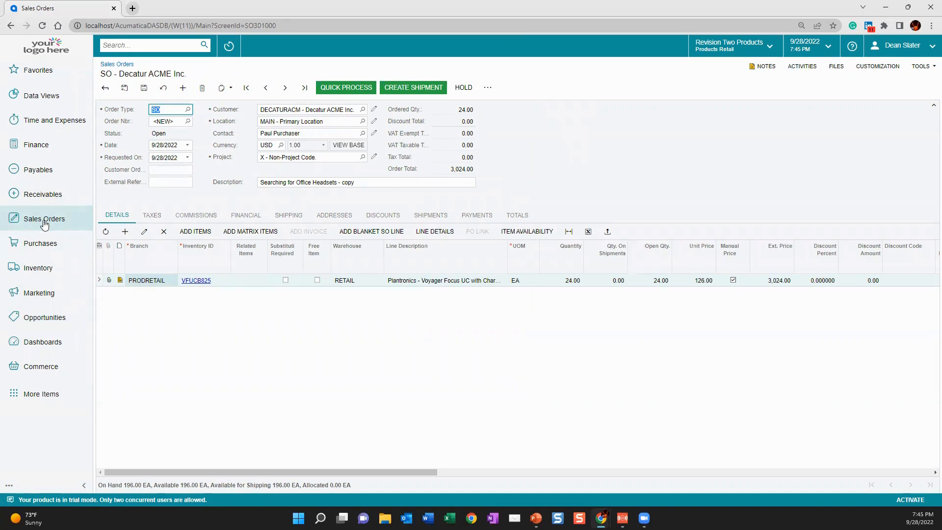
Step: Enter the customer's purchase order number and the bill-to street address on the sales order, and save the order
left_click(171, 169)
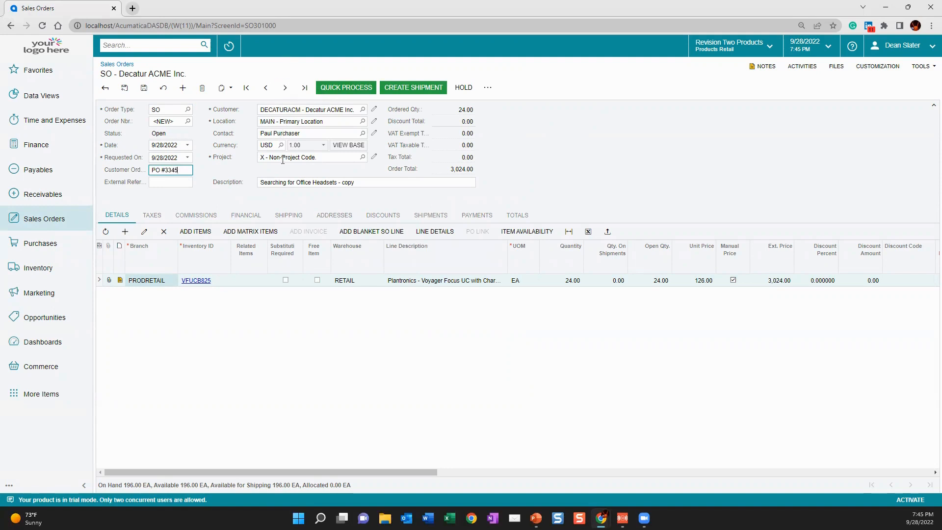
left_click(289, 221)
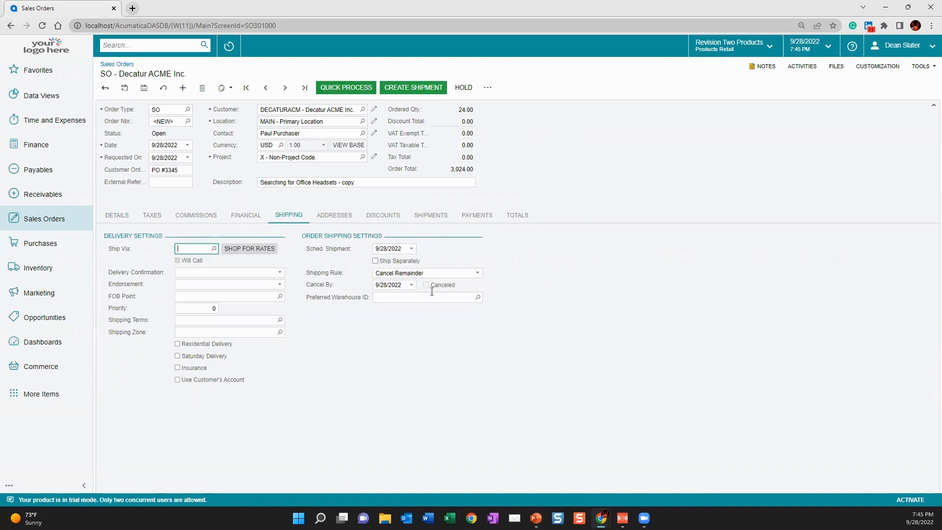
left_click(332, 215)
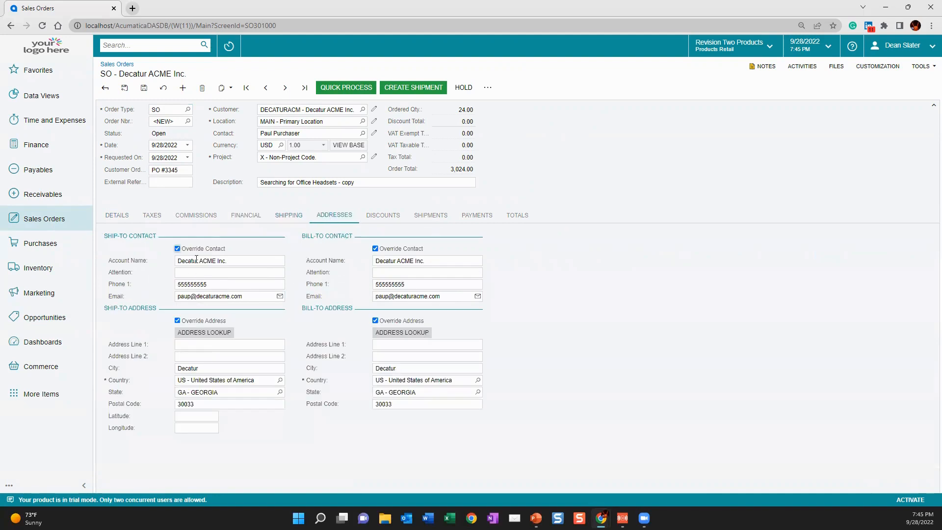
left_click(409, 345)
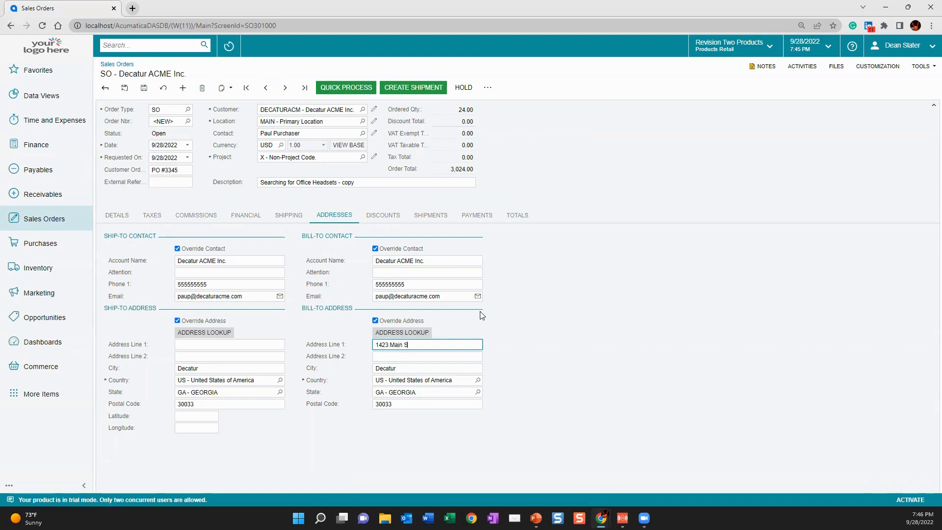
type("t")
key("Tab")
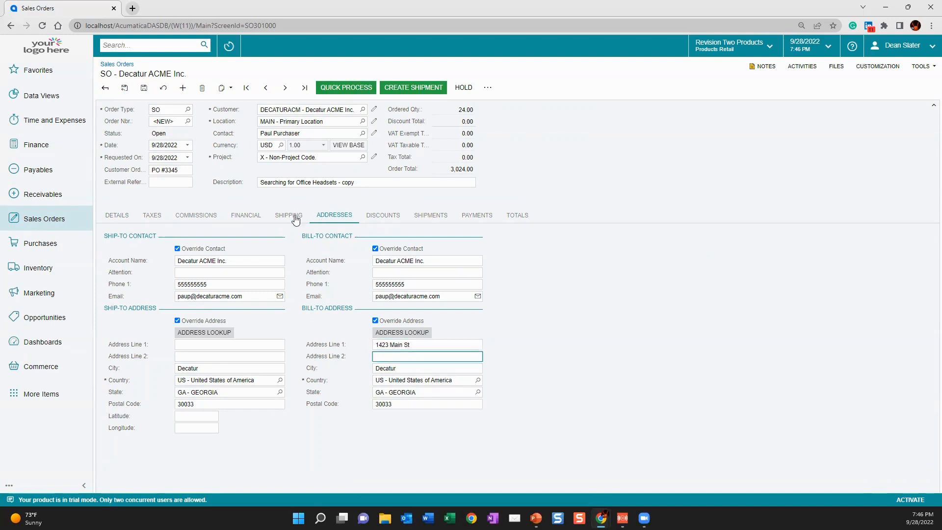
key("ctrl+s")
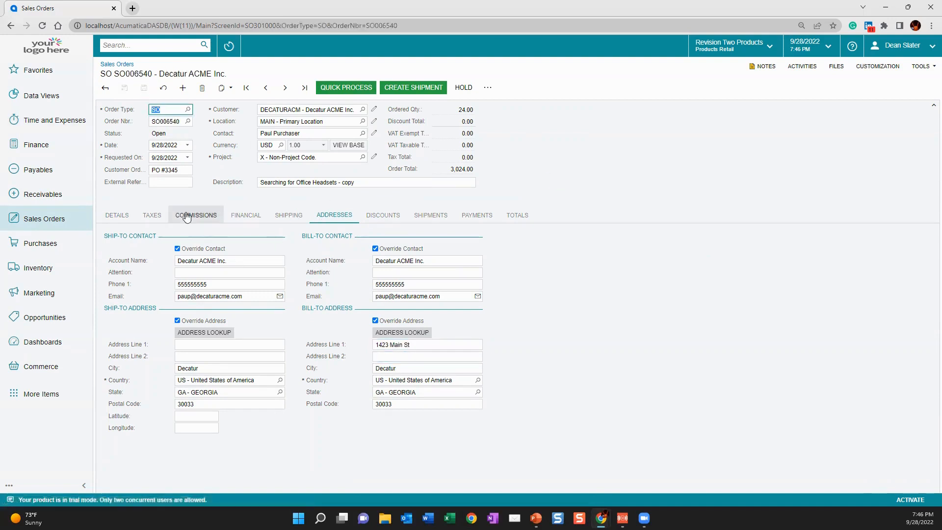
Step: Review the saved sales order's item line and its payments, and return to the order details
left_click(117, 214)
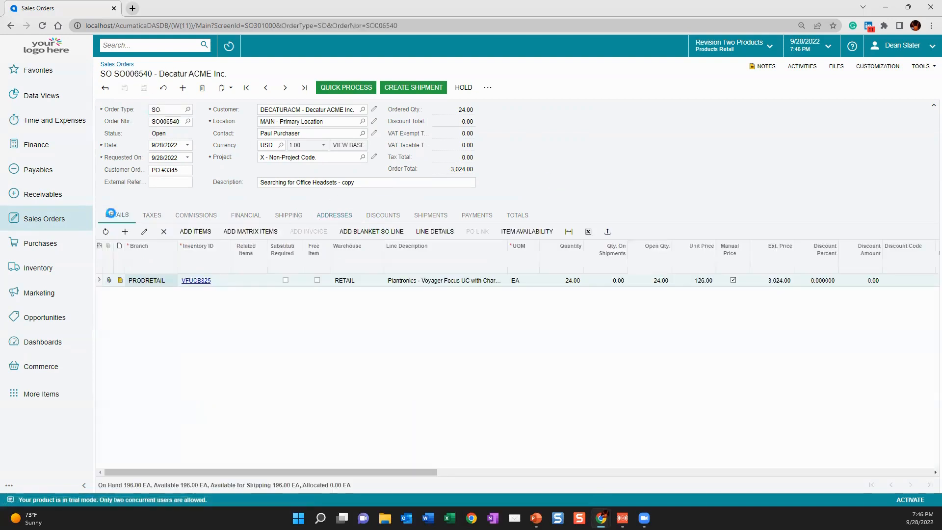
left_click(243, 283)
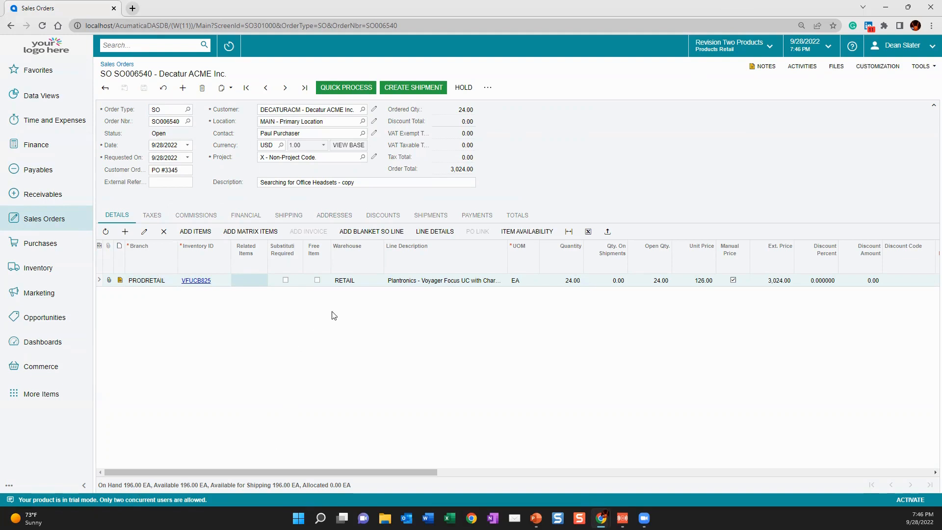
left_click(479, 219)
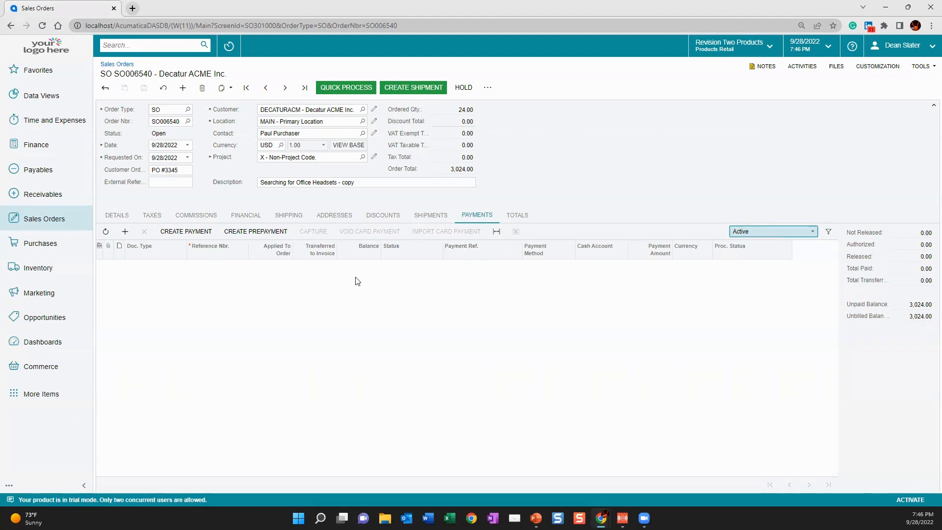
left_click(119, 218)
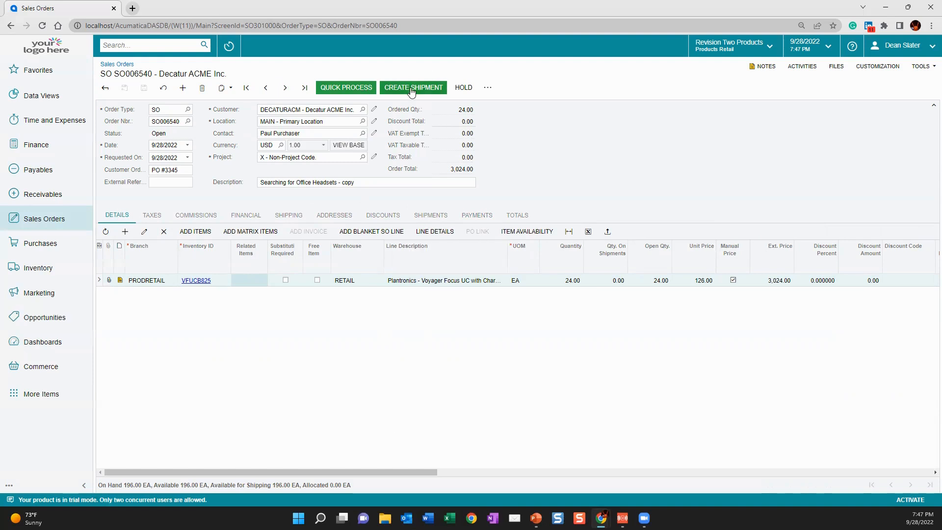
Step: Open the printable Sales Order report, examine its line note, order note and totals, and close the report
left_click(487, 88)
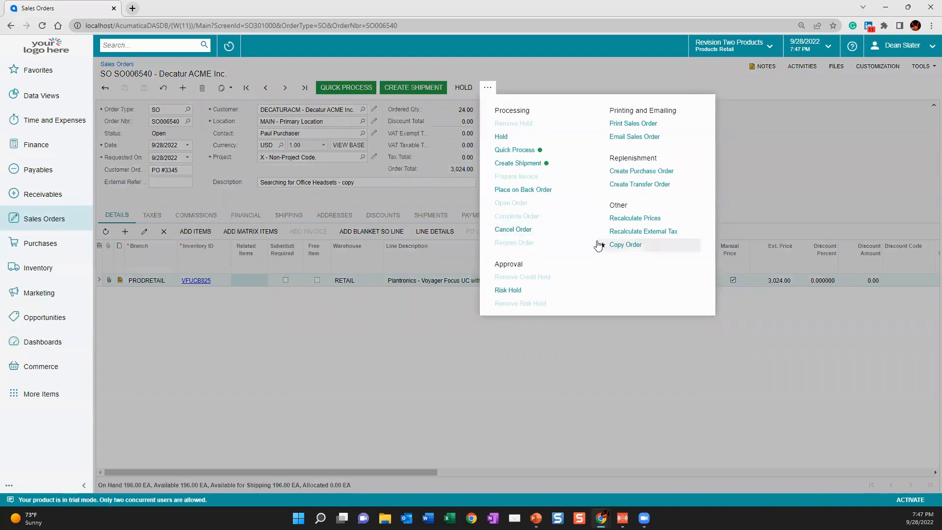
left_click(634, 124)
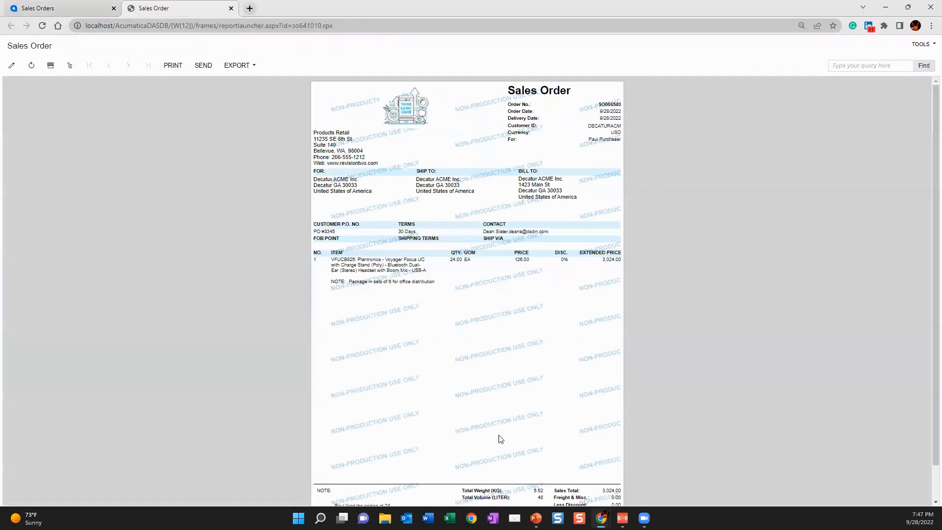
scroll(502, 437, "down", 1)
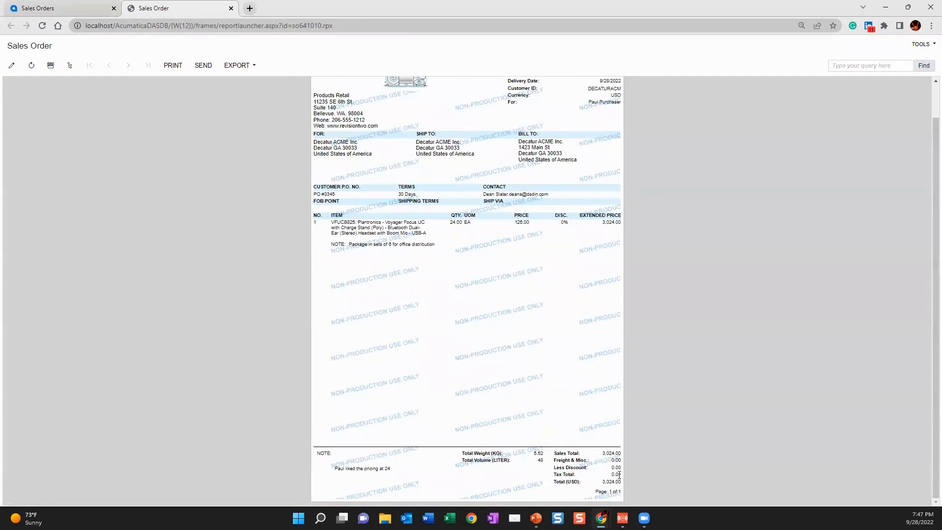
scroll(571, 449, "up", 1)
scroll(583, 450, "down", 1)
scroll(579, 481, "up", 1)
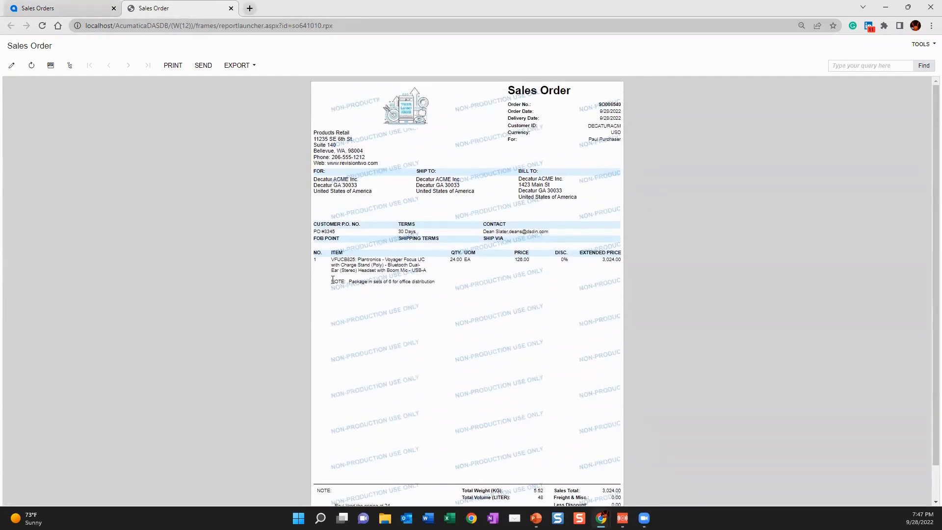
left_click_drag(332, 280, 460, 285)
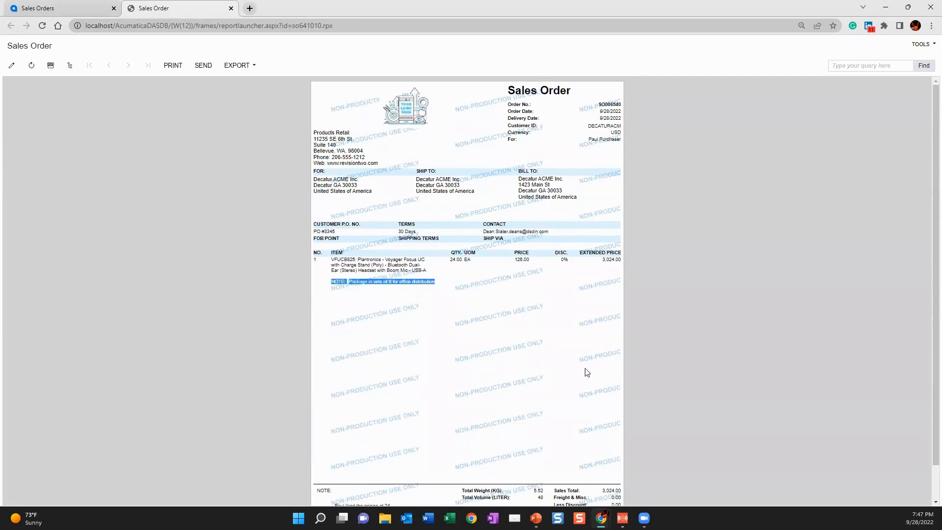
scroll(585, 367, "down", 1)
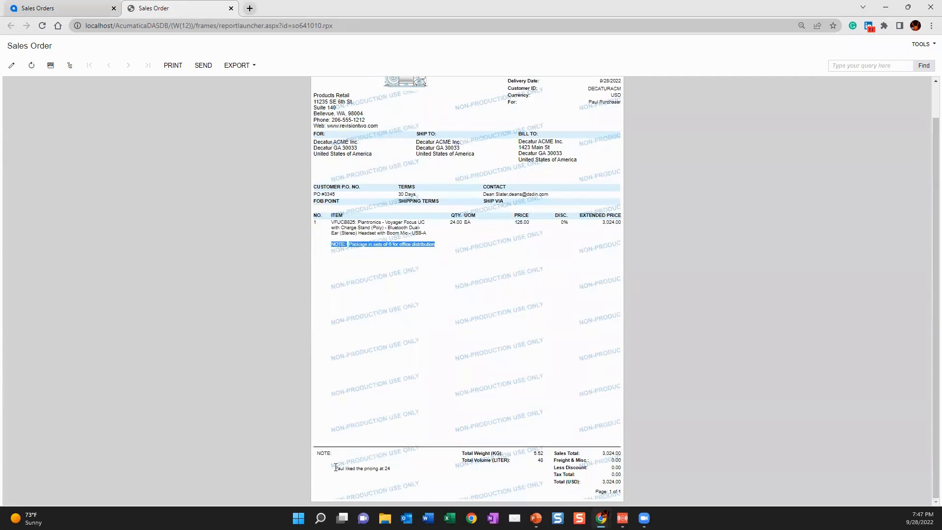
mouse_move(335, 466)
left_mouse_down()
mouse_move(407, 475)
mouse_move(333, 477)
mouse_move(333, 468)
left_mouse_up()
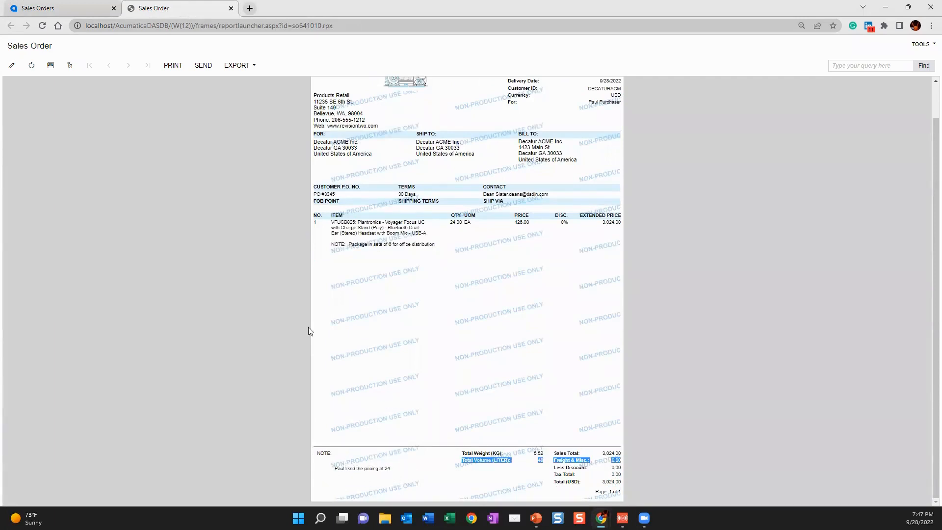
left_click(230, 9)
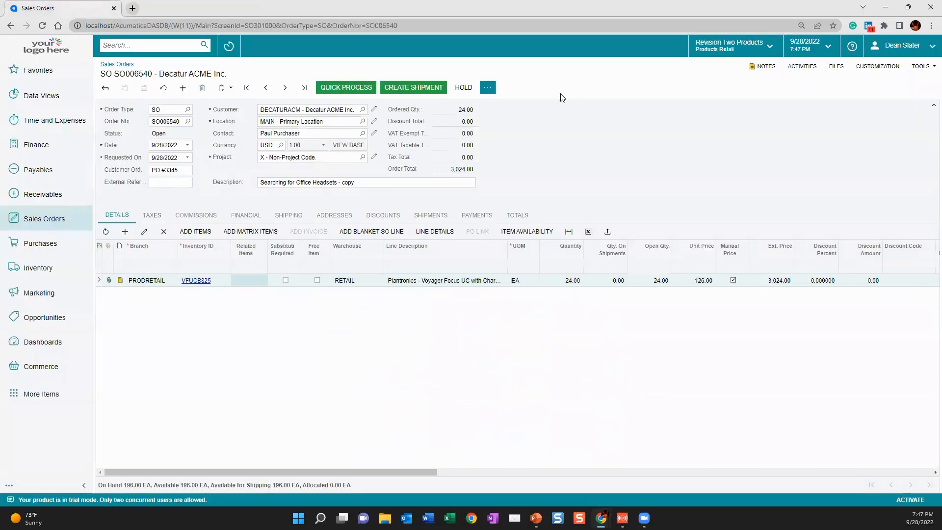
Step: Check the notes attached to the sales order and to its headset line without changing them
left_click(763, 67)
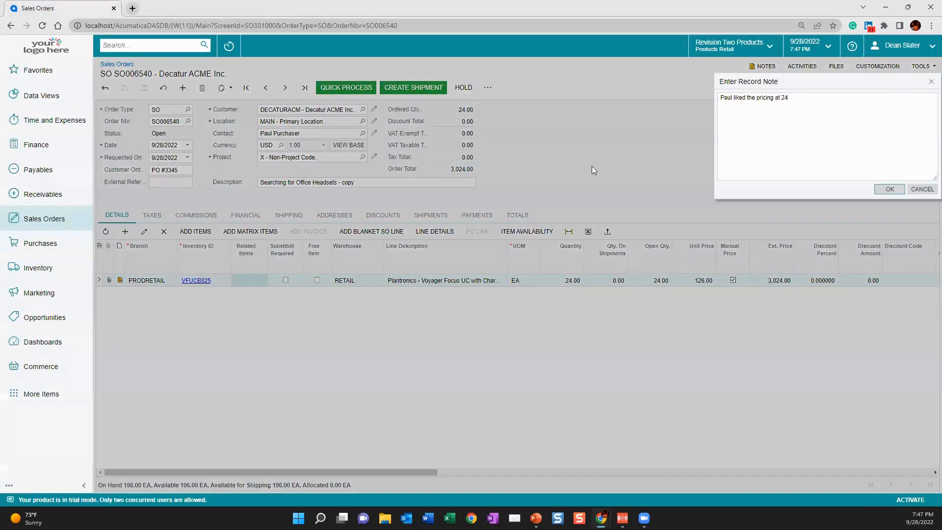
triple_click(800, 98)
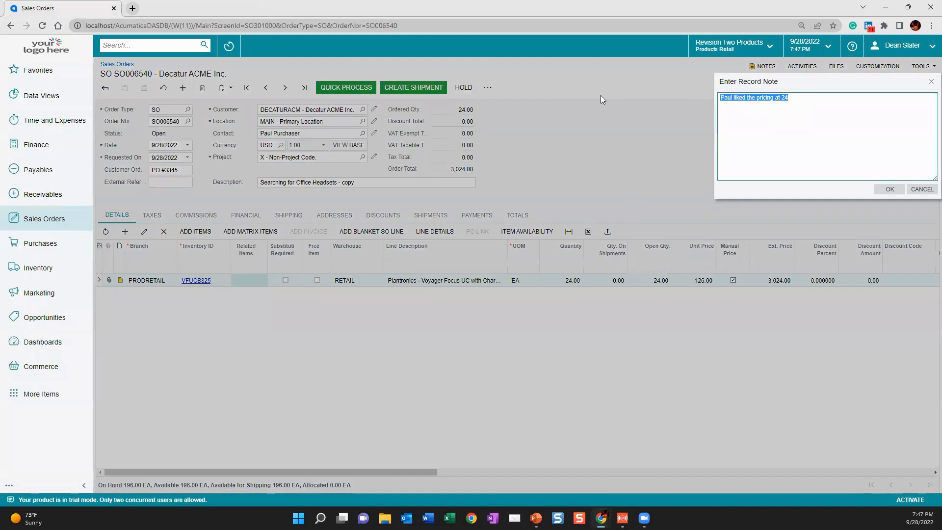
left_click(923, 190)
left_click(120, 280)
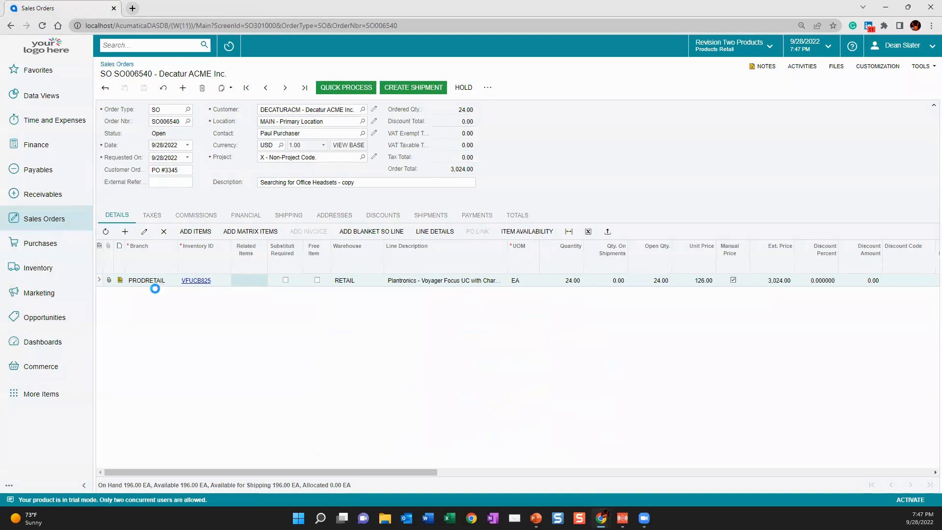
left_click(612, 328)
Step: Create a shipment for the sales order from the RETAIL warehouse with the shipment date 9/29/2022
left_click(428, 91)
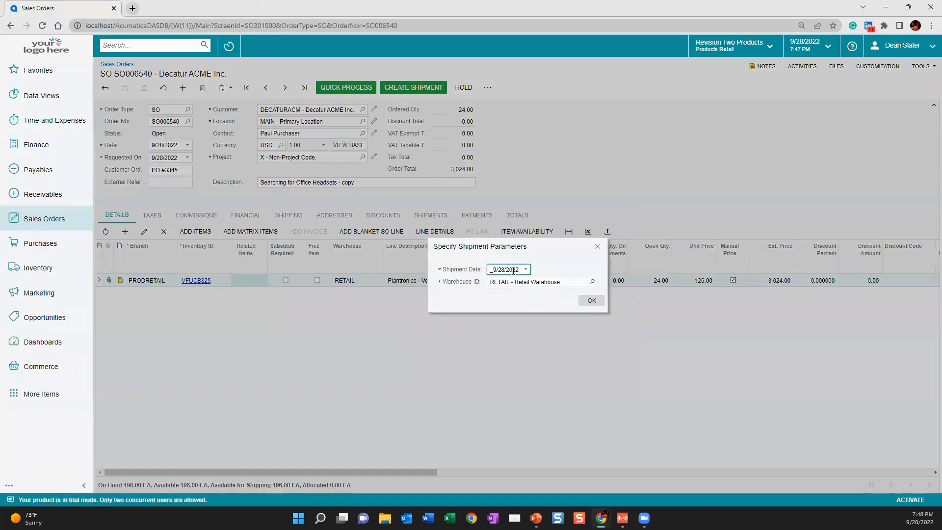
left_click(526, 270)
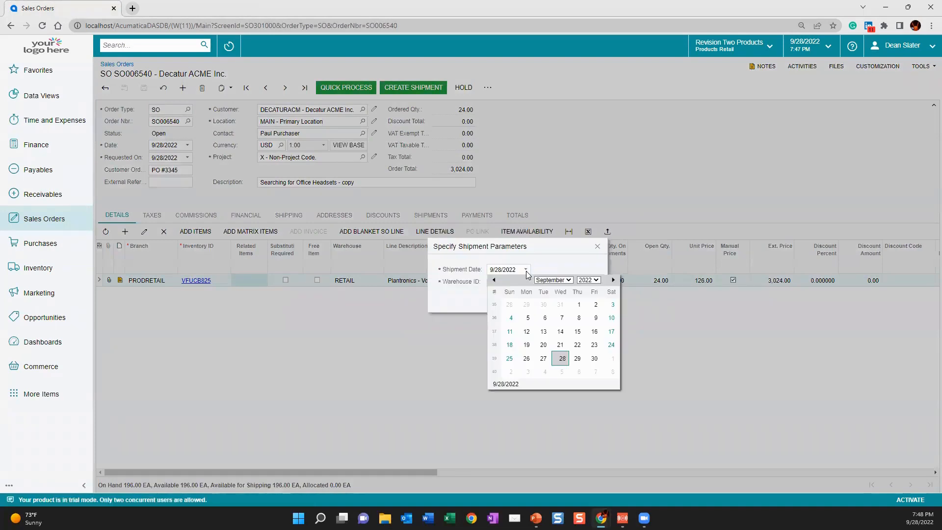
left_click(578, 359)
left_click(592, 302)
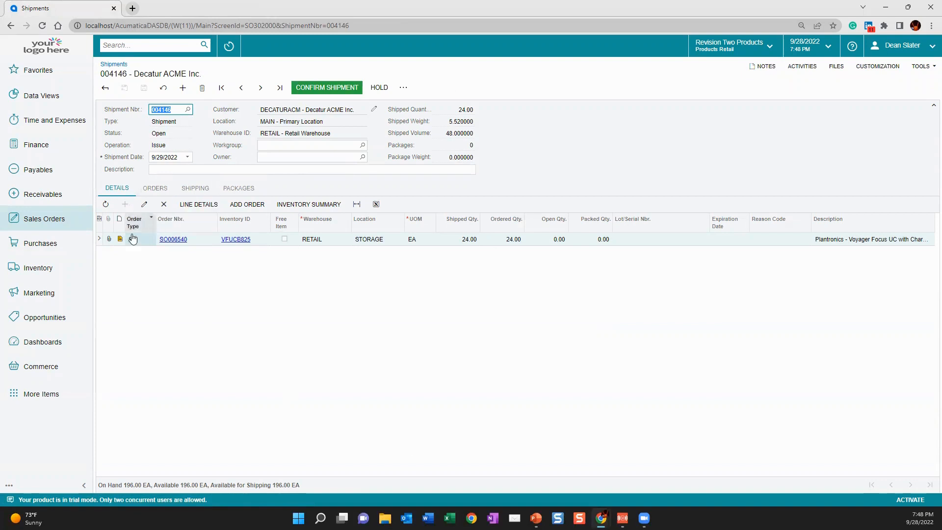
Step: Add a package row to the shipment and open the list of box types for it
left_click(238, 188)
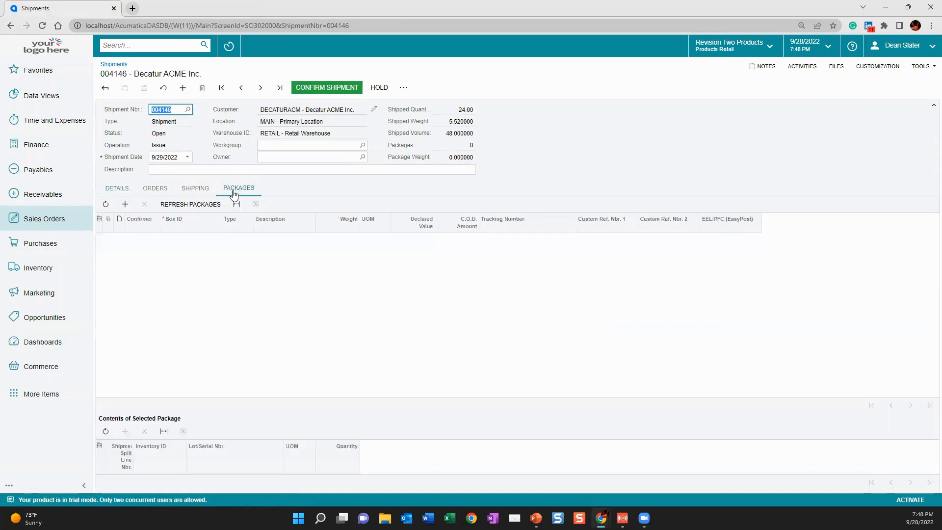
left_click(185, 252)
left_click(224, 239)
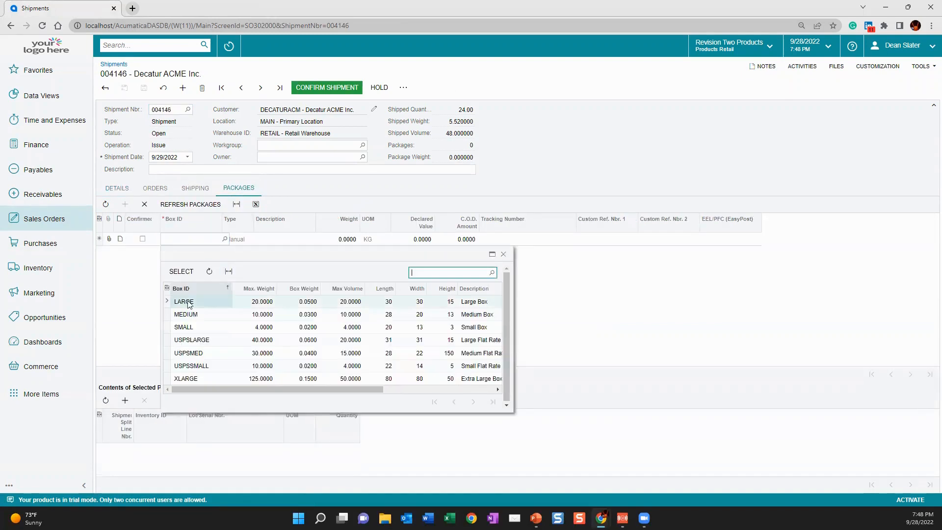
Step: Add a package with the MEDIUM box and a weight of 8 to the shipment, and save the shipment
double_click(190, 318)
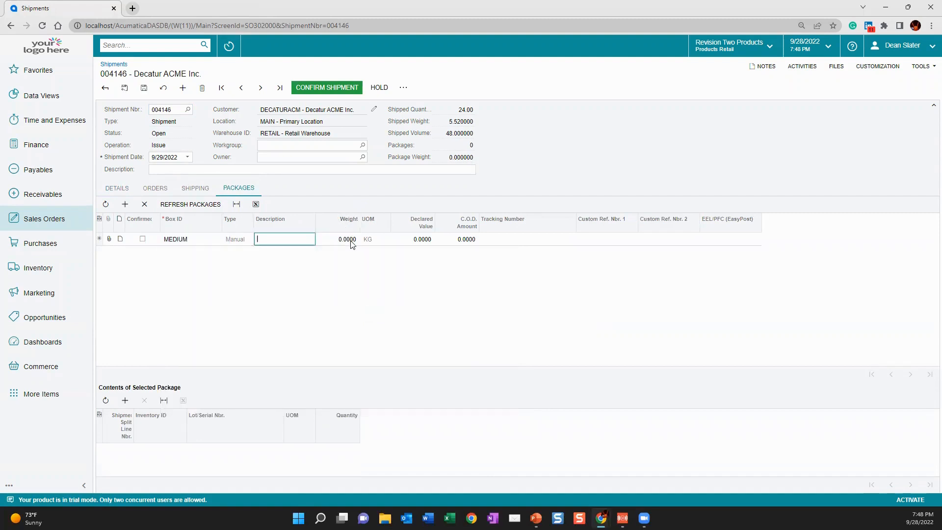
left_click(352, 241)
type("12")
key("Tab")
left_click(348, 238)
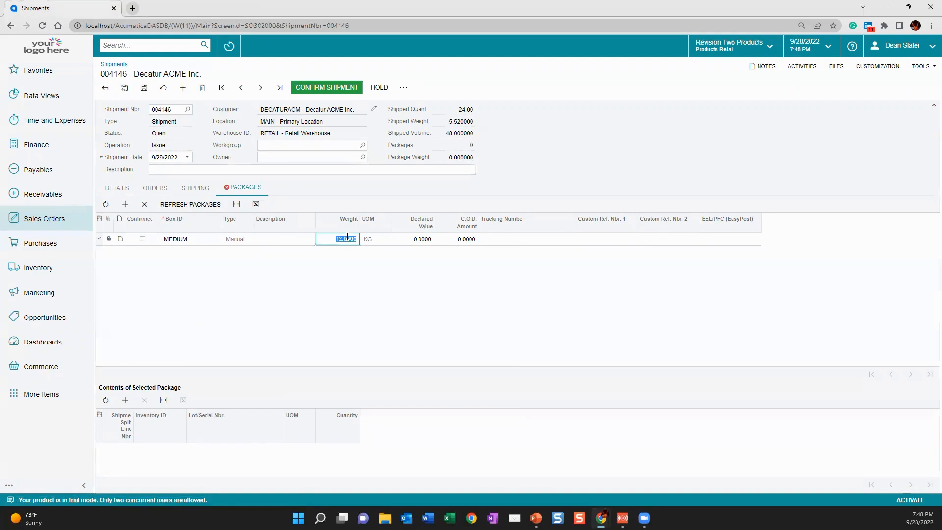
type("8")
key("Tab")
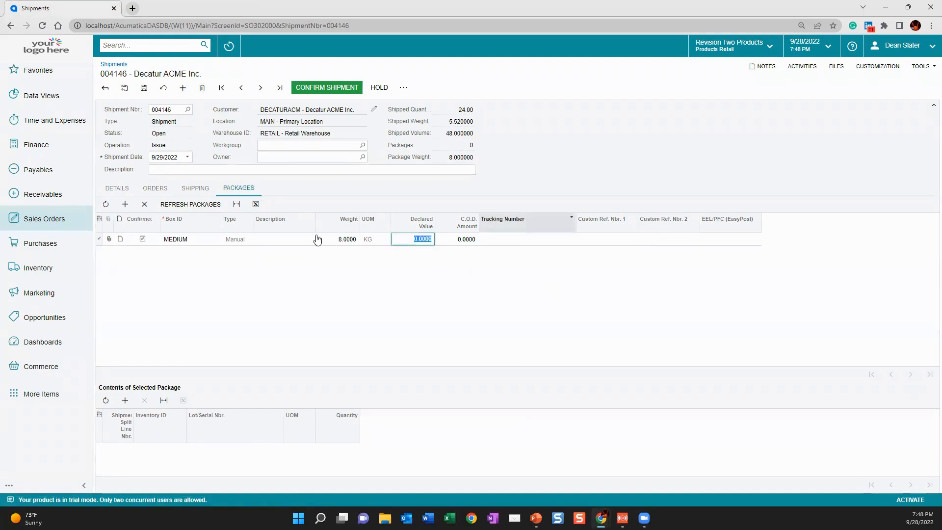
key("ctrl+s")
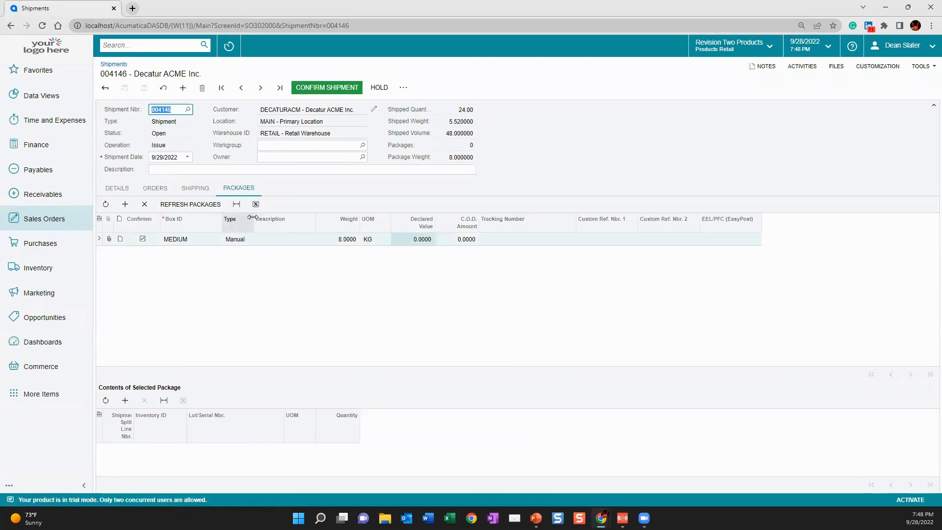
Step: Print the shipment's pick list, check the packaging note under the item line, and close the report
left_click(403, 87)
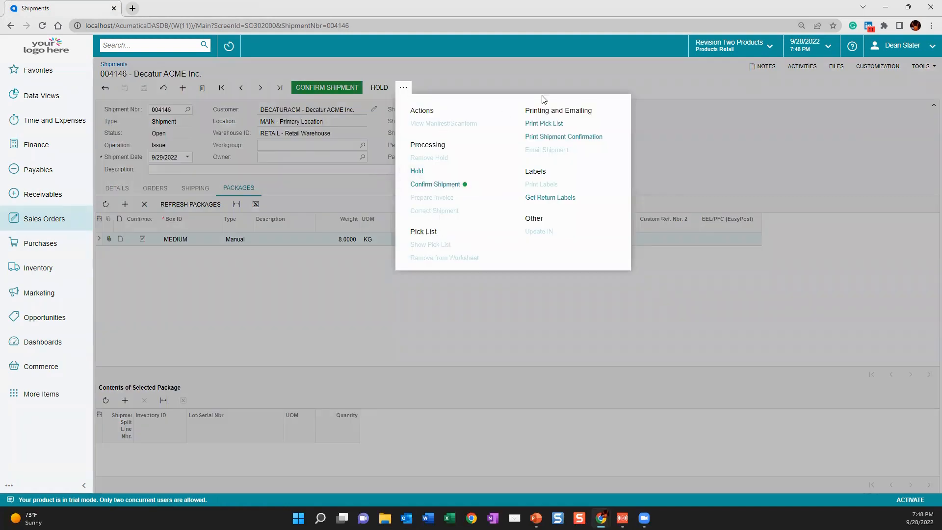
left_click(548, 124)
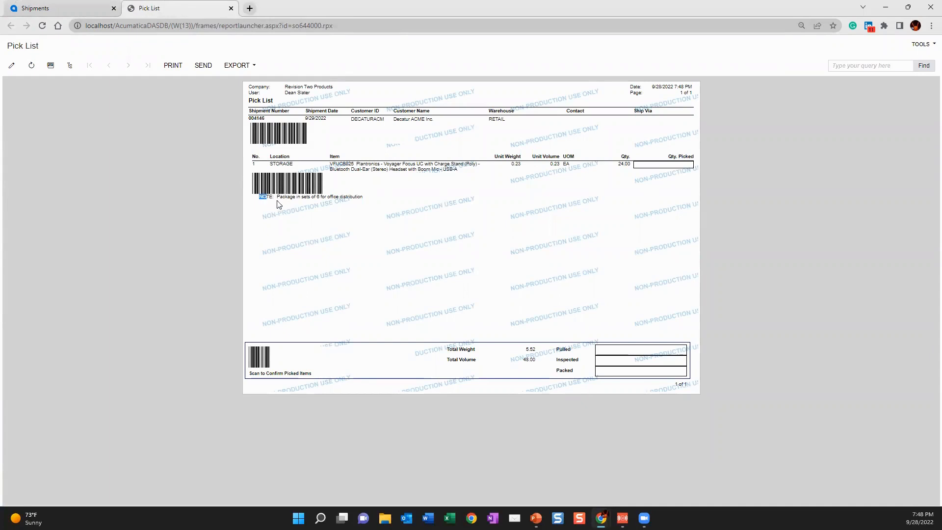
left_click_drag(259, 195, 384, 201)
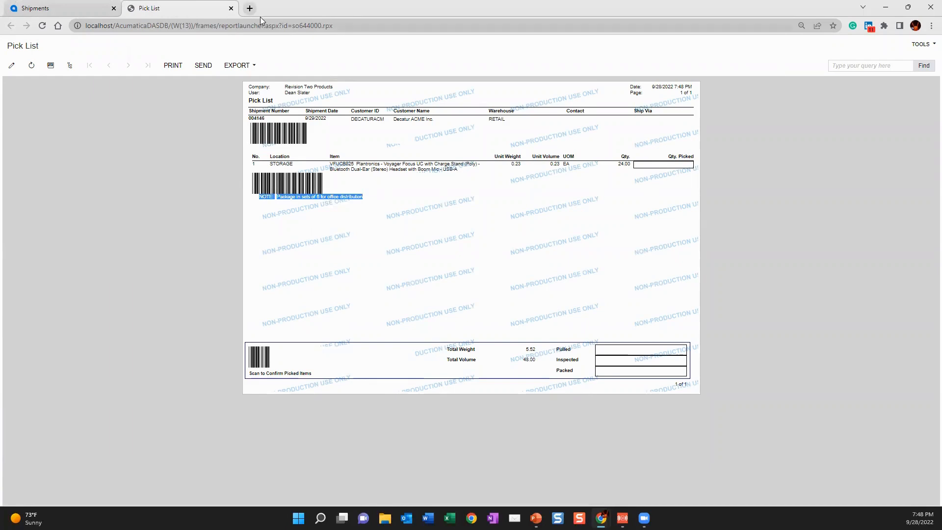
left_click(231, 7)
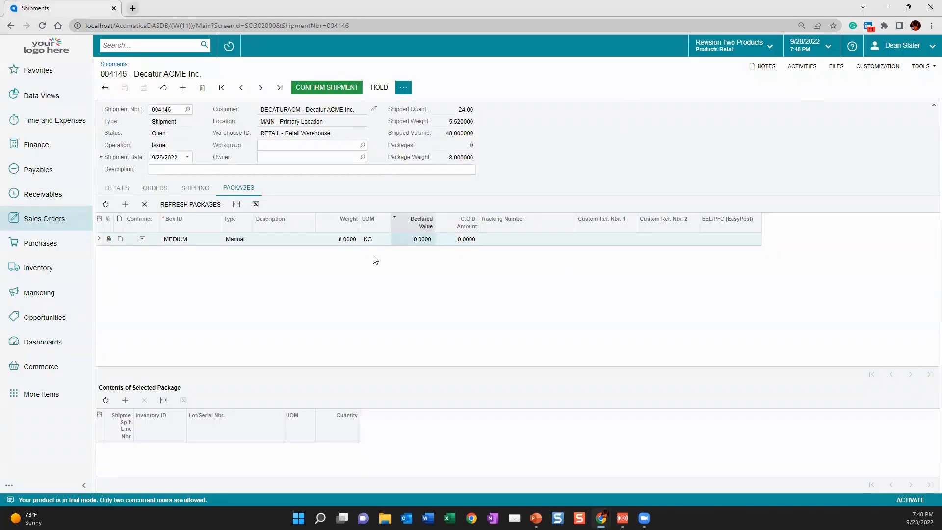
Step: Confirm the shipment and prepare its invoice
left_click(328, 91)
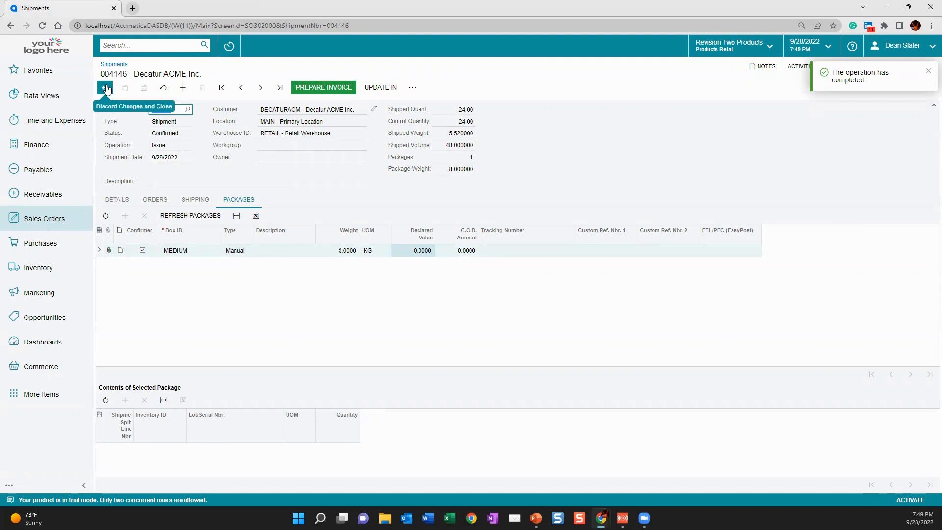
left_click(325, 89)
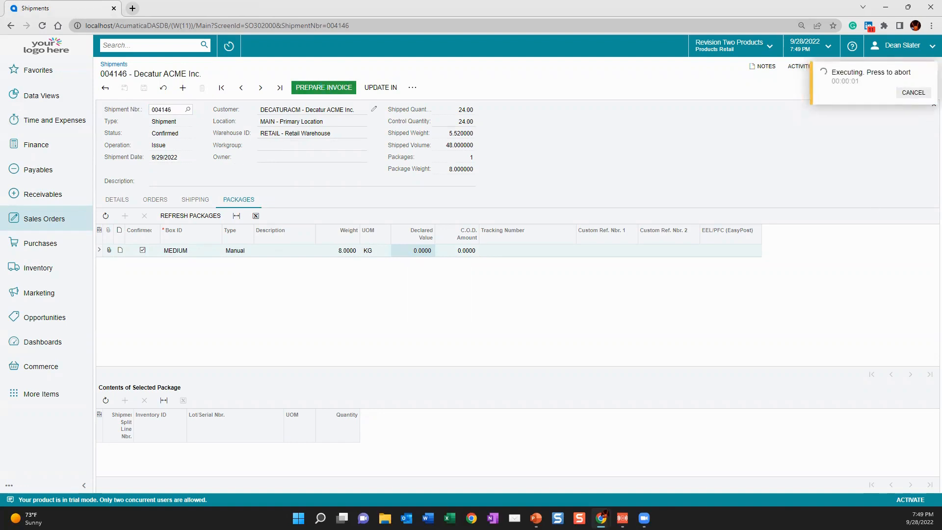
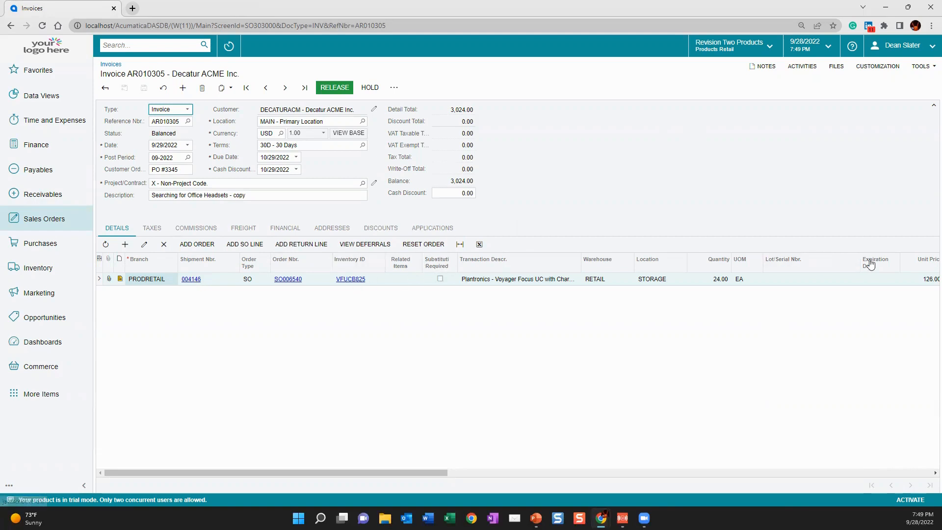
Step: Open stock item VFUCB825 from the invoice line in an enlarged window and examine its prices, costs, attributes and product images
left_click(346, 280)
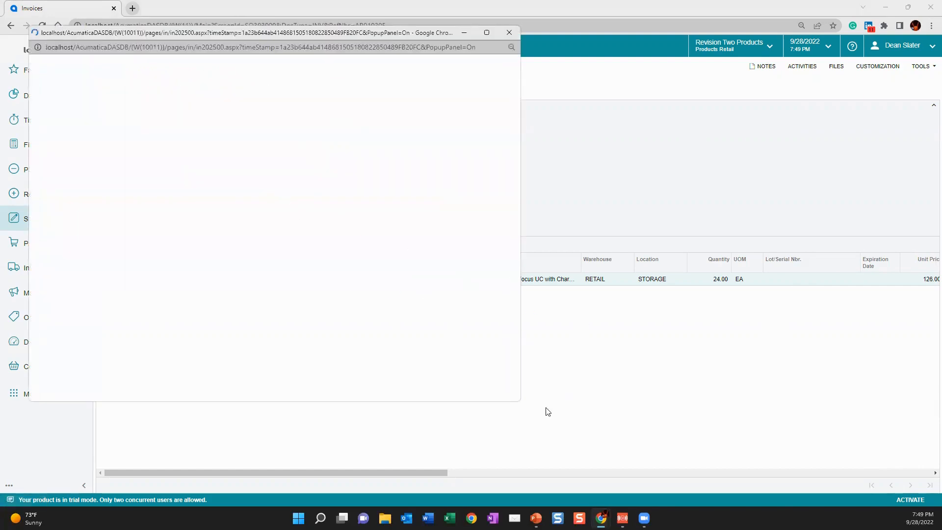
left_click_drag(517, 403, 765, 473)
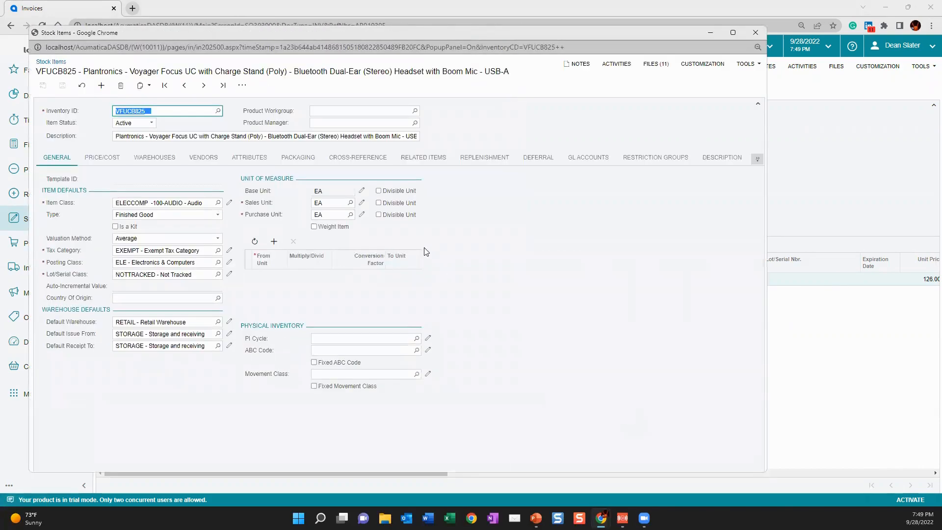
left_click(105, 158)
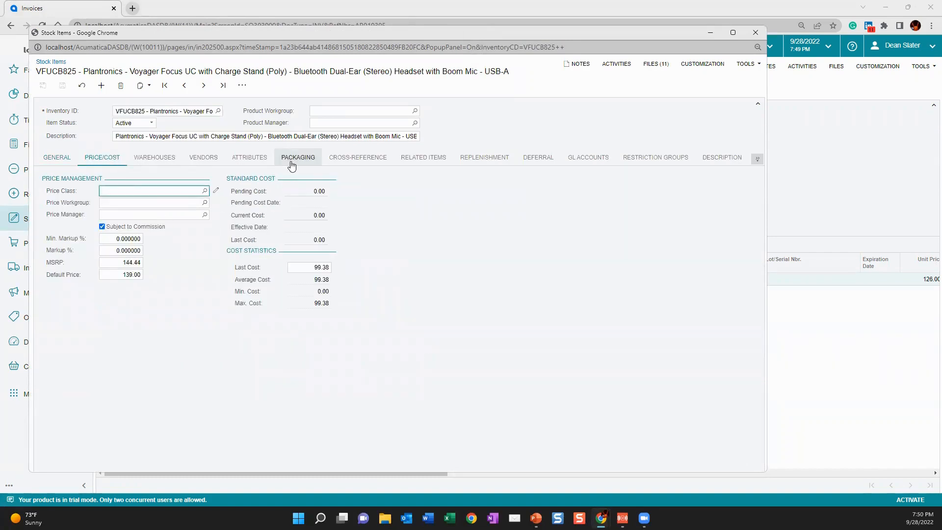
left_click(249, 158)
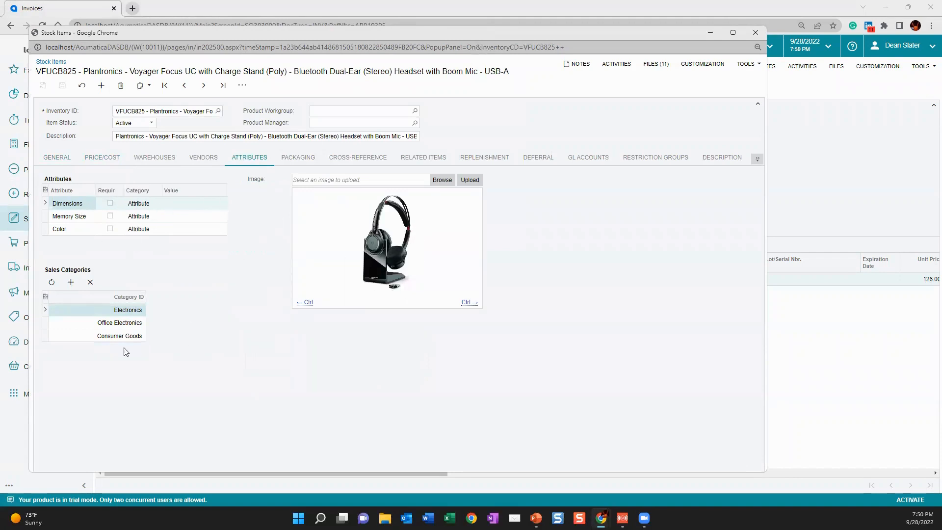
left_click(470, 302)
left_click(298, 302)
Step: Examine the stock item's eCommerce settings, general settings and full product description
left_click(757, 159)
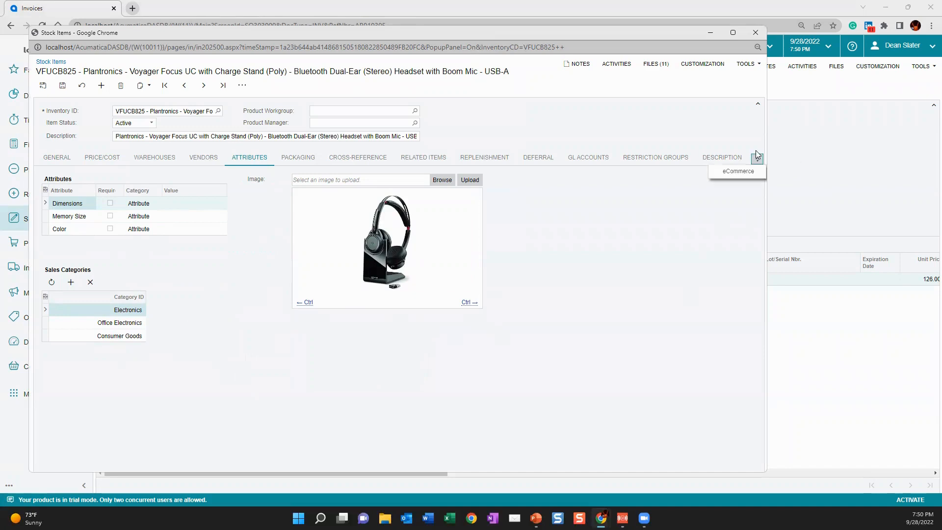
left_click(744, 174)
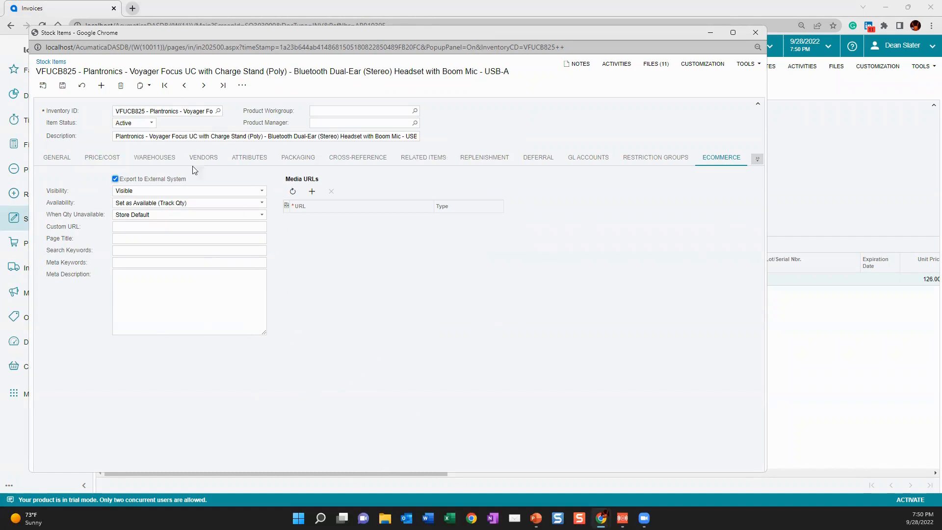
left_click(57, 160)
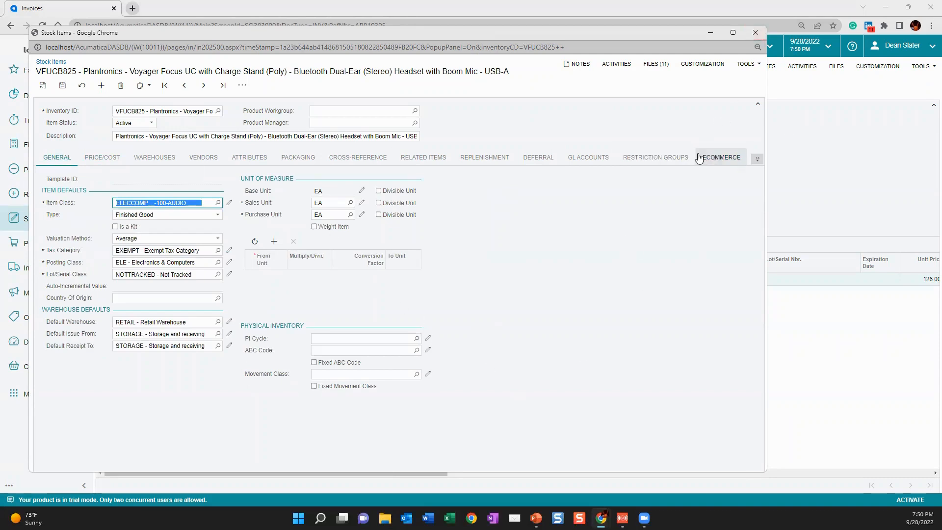
left_click(757, 159)
left_click(740, 171)
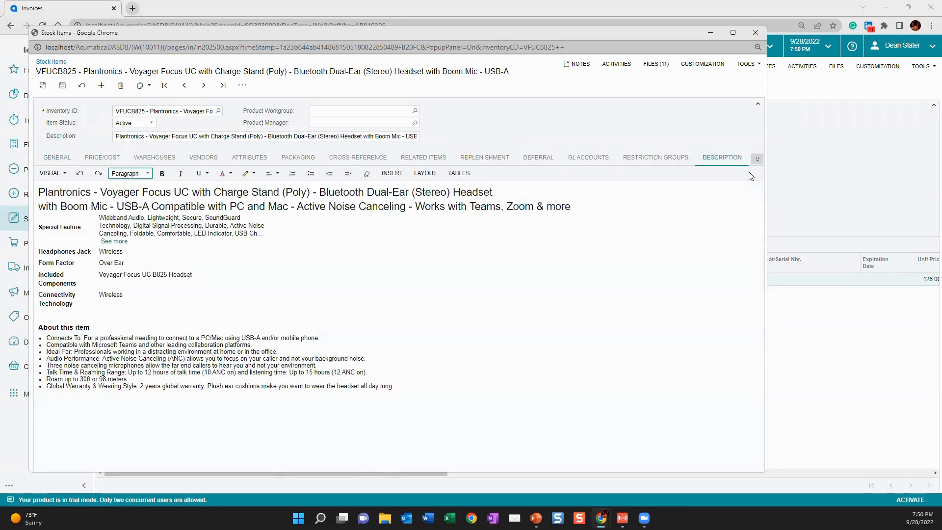
left_click_drag(391, 394, 38, 190)
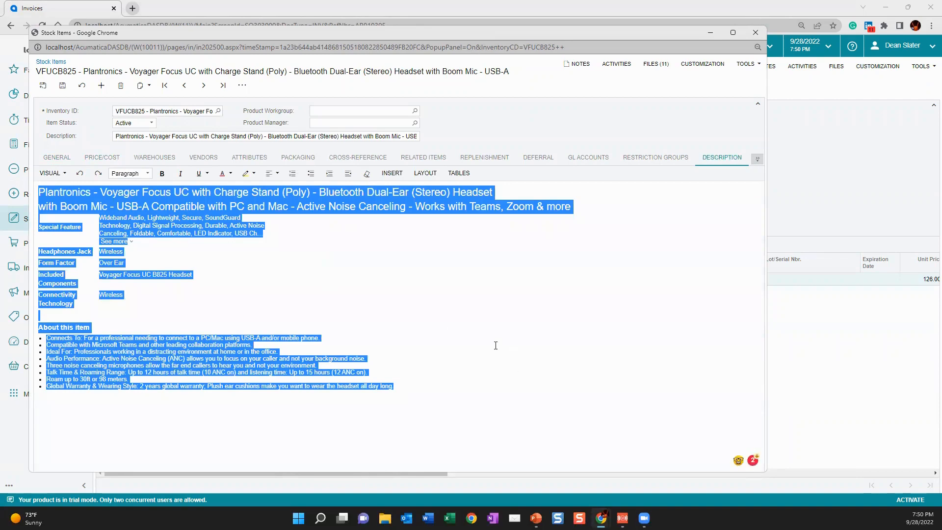
left_click(496, 345)
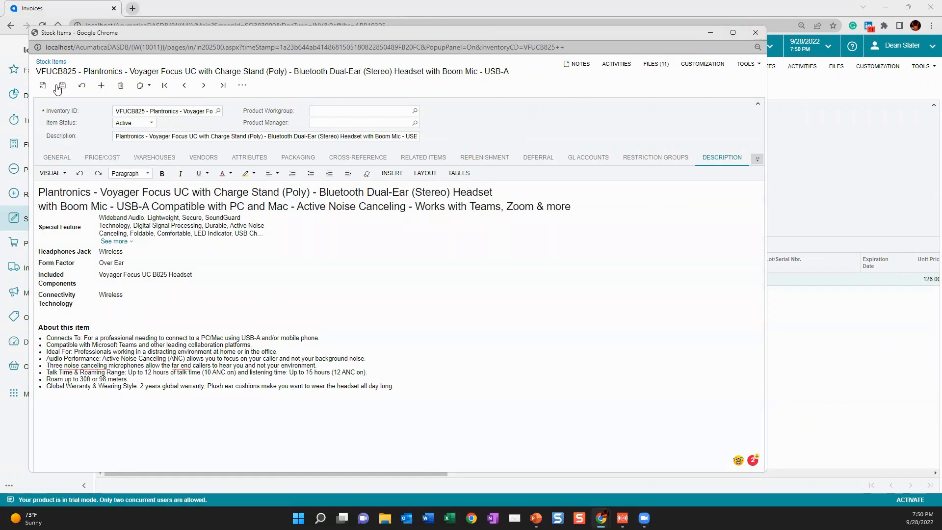
Step: Close the stock item window, release the invoice and dismiss the completion notice
left_click(756, 32)
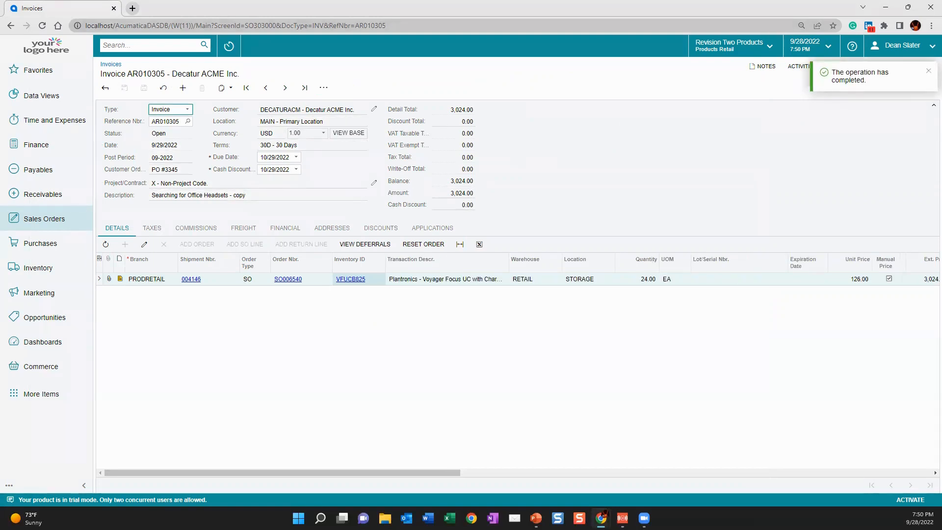
left_click(929, 71)
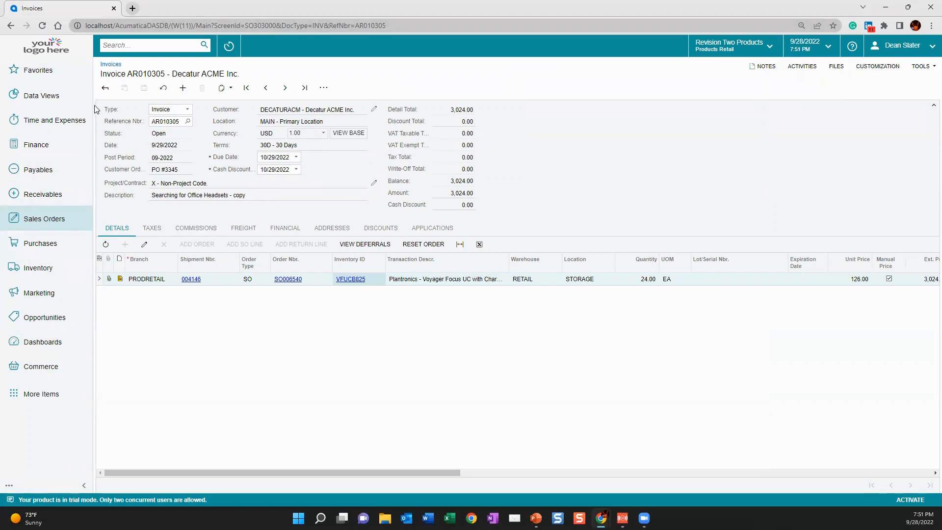
Step: Return through the shipment to sales order SO006540 and check its status and linked shipment and invoice documents
left_click(105, 87)
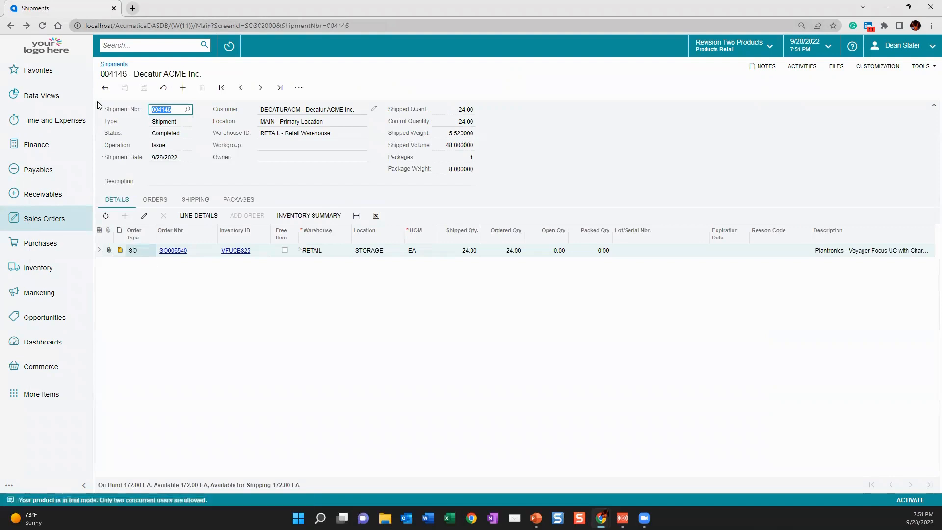
left_click(105, 89)
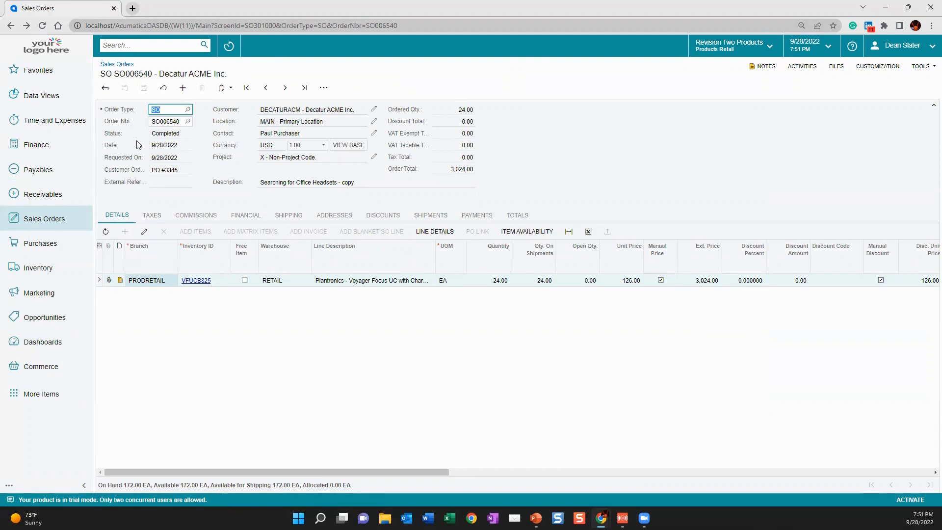
left_click_drag(149, 134, 188, 141)
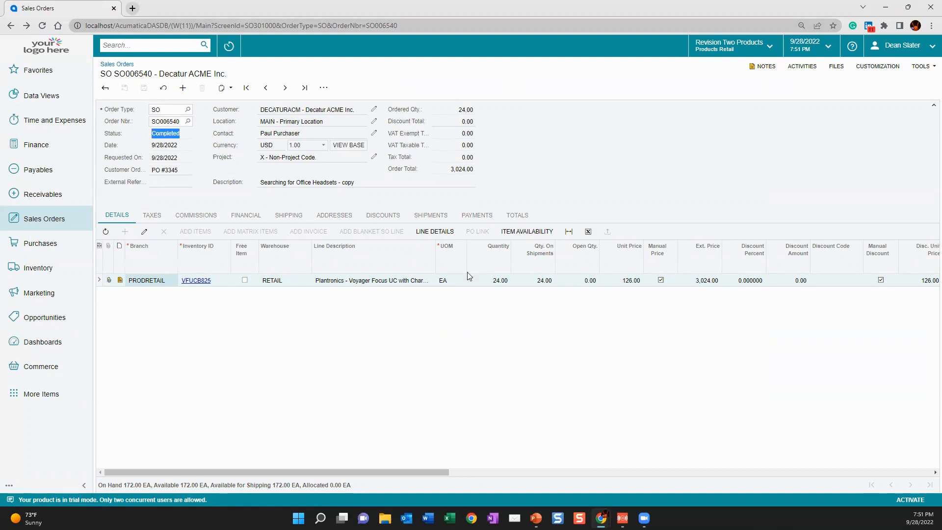
left_click(436, 217)
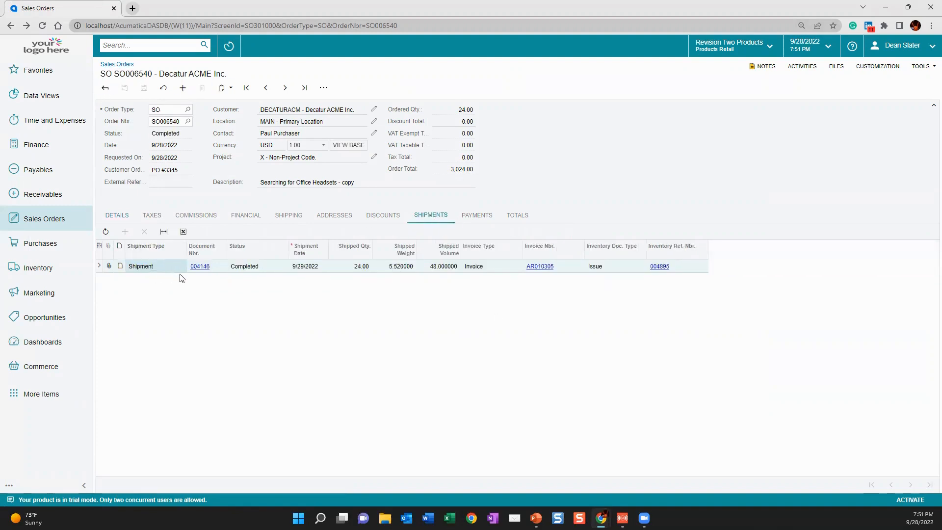
left_click(258, 268)
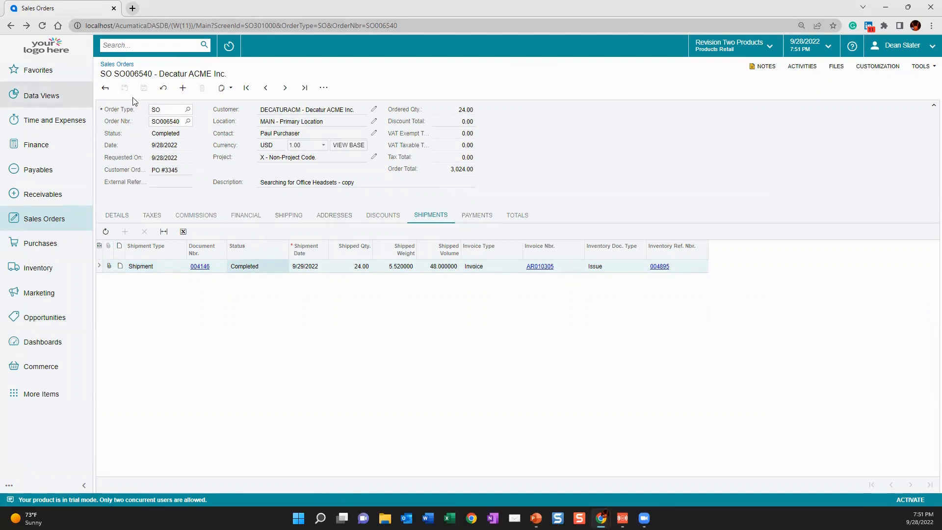
Step: Leave the sales order and look up Decatur ACME Inc. in the receivables Customer Details inquiry
left_click(105, 87)
left_click(44, 194)
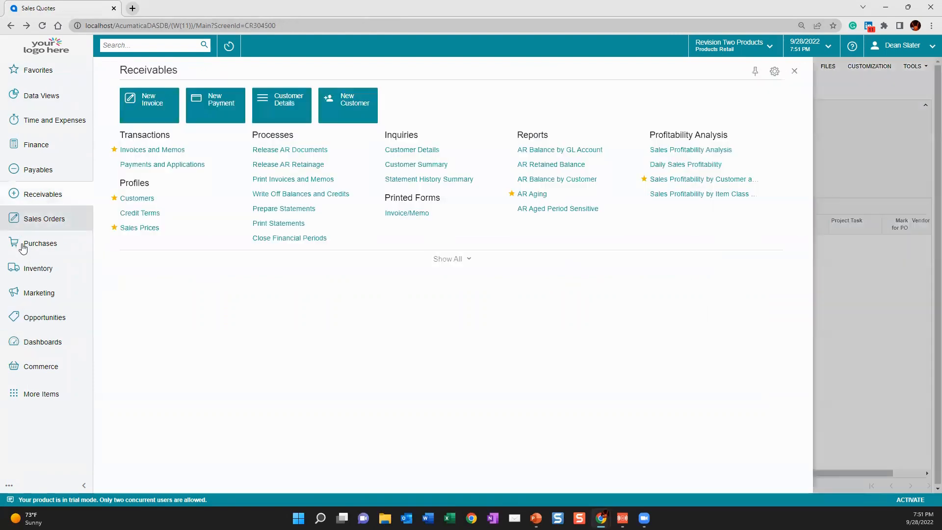
left_click(436, 150)
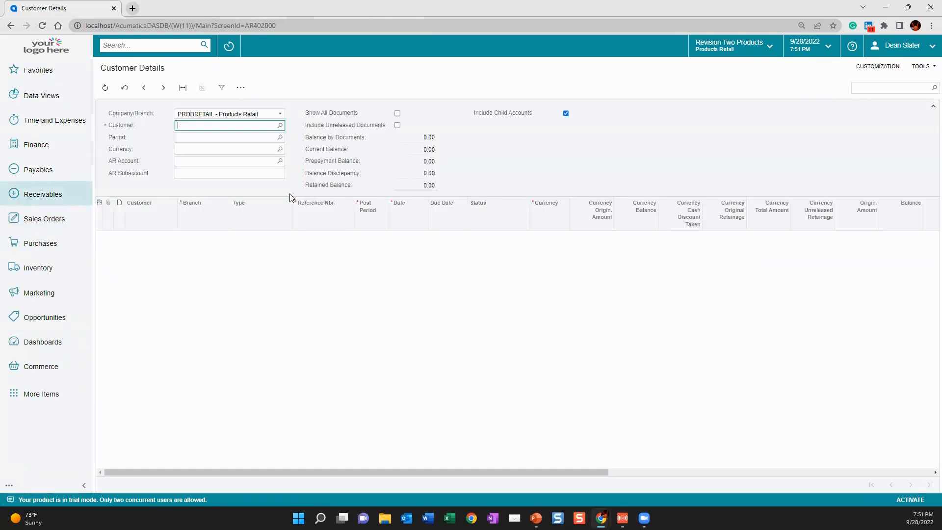
left_click(279, 126)
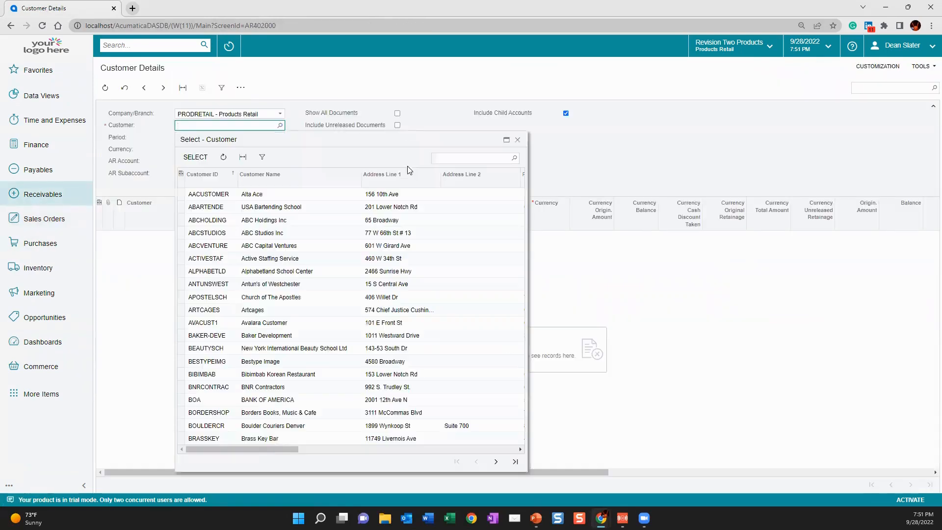
type("deca")
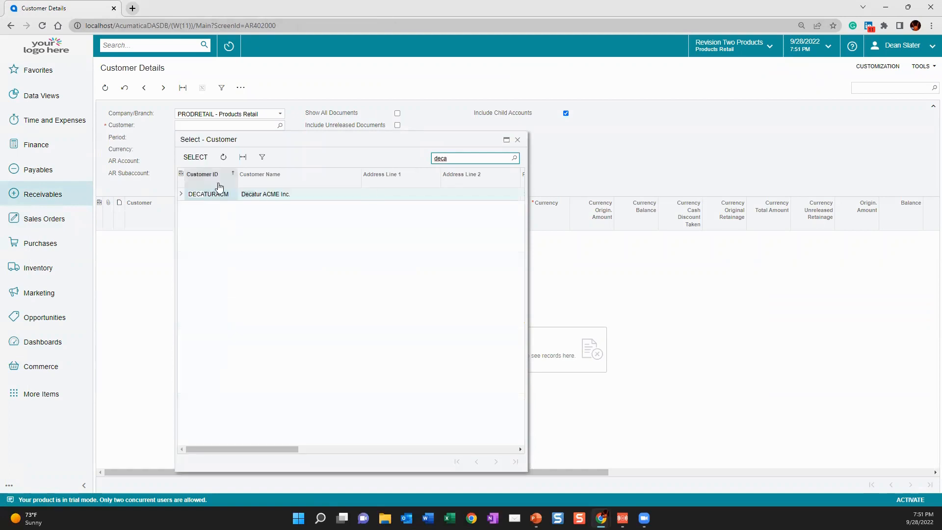
left_click(216, 200)
double_click(214, 199)
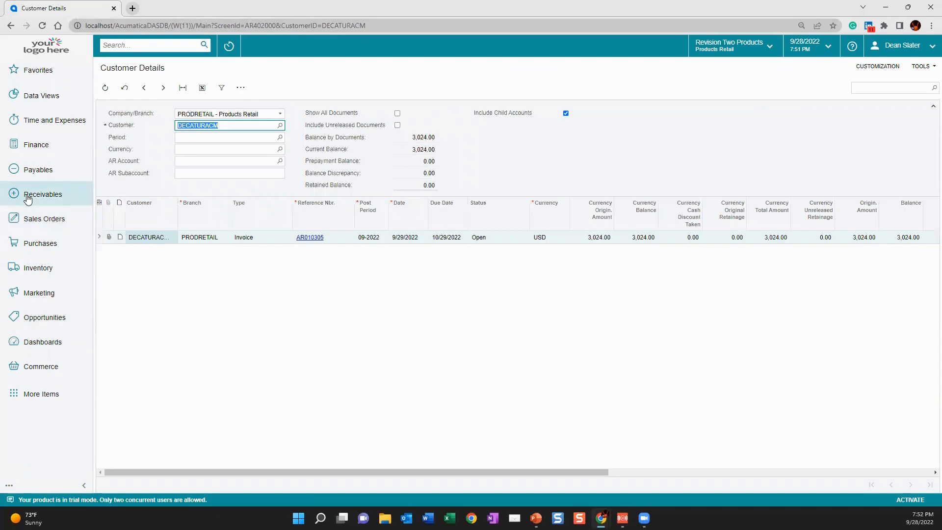
Step: Open the Customer View home dashboard and narrow the browser window to about three quarters of the screen width
left_click(45, 44)
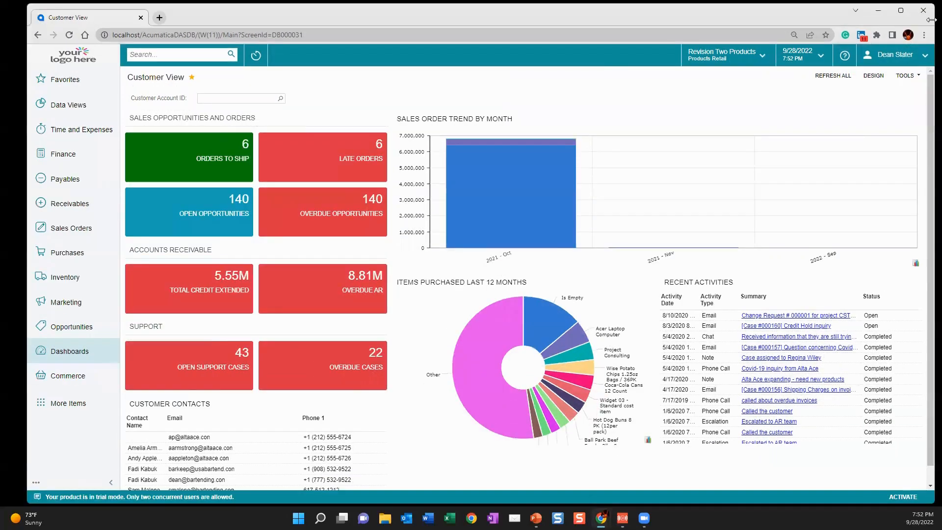
left_click_drag(934, 20, 705, 17)
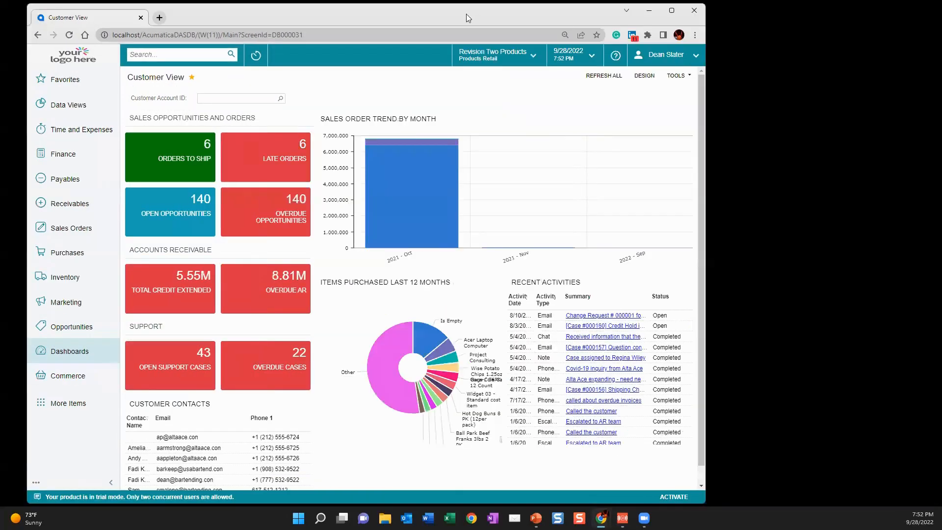
Step: Narrow the browser to fit beside the phone mirror window, enlarge the phone window and browse the mobile app's recently visited records
left_click_drag(459, 12, 438, 10)
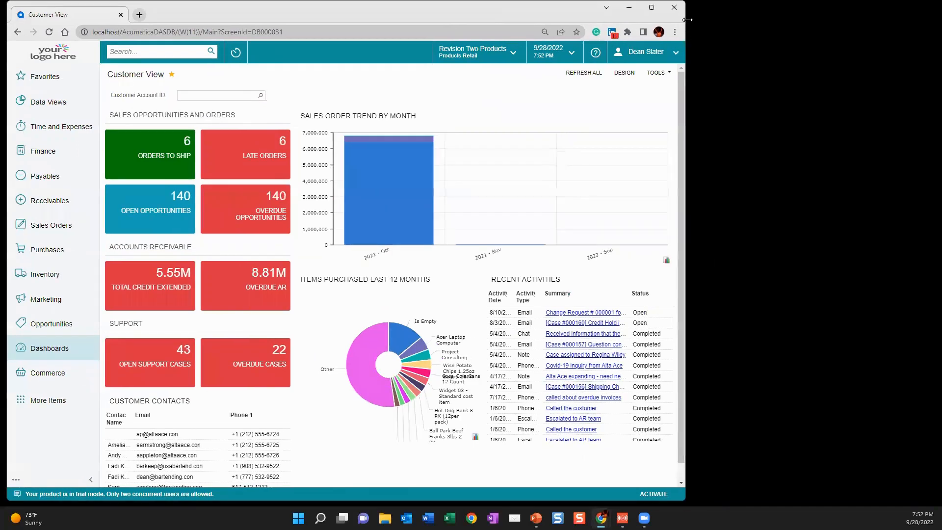
left_click_drag(687, 20, 595, 20)
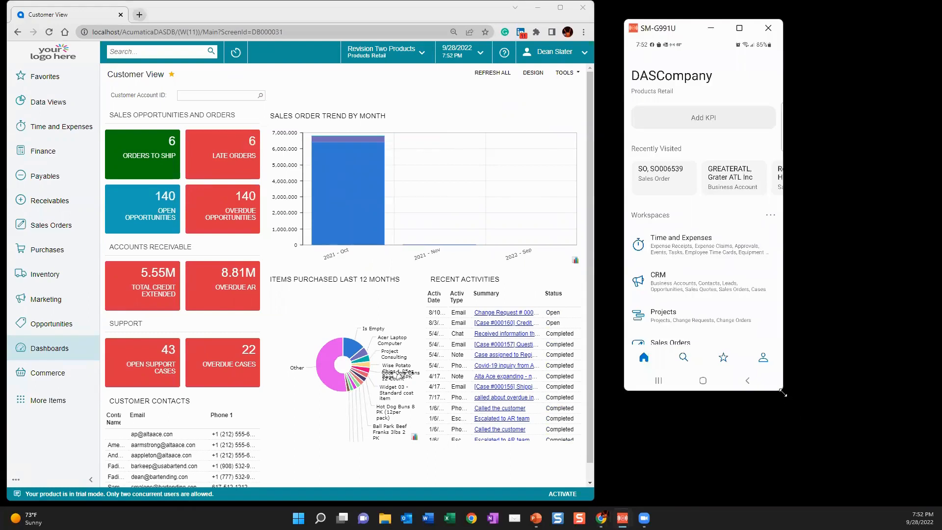
left_click_drag(783, 393, 816, 408)
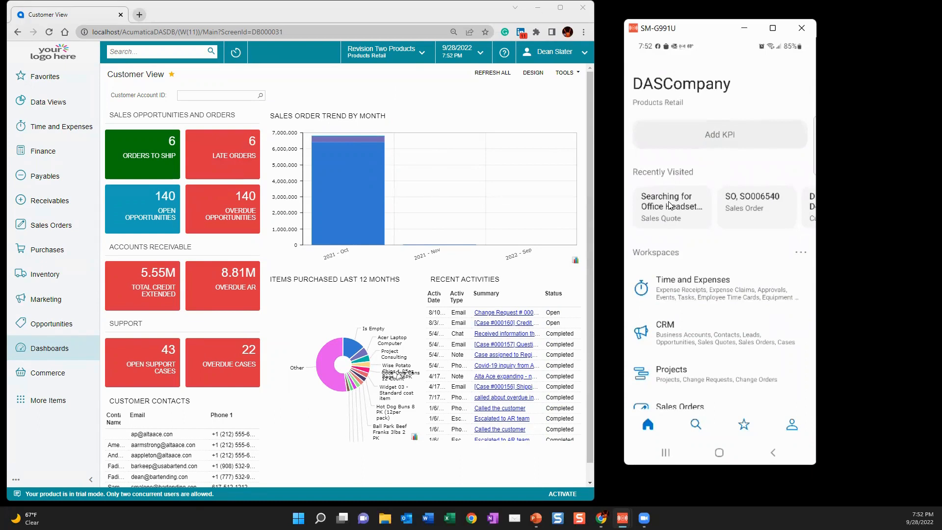
scroll(669, 205, "right", 5)
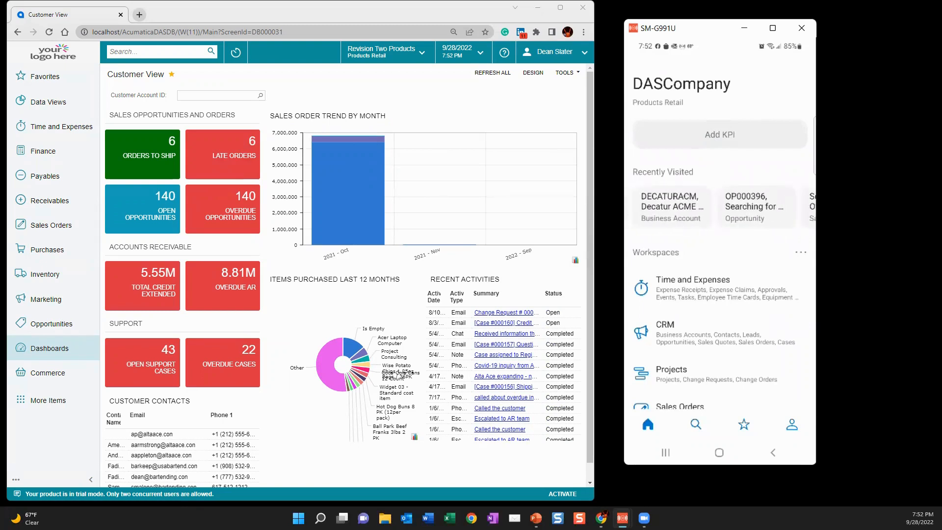
scroll(669, 206, "left", 3)
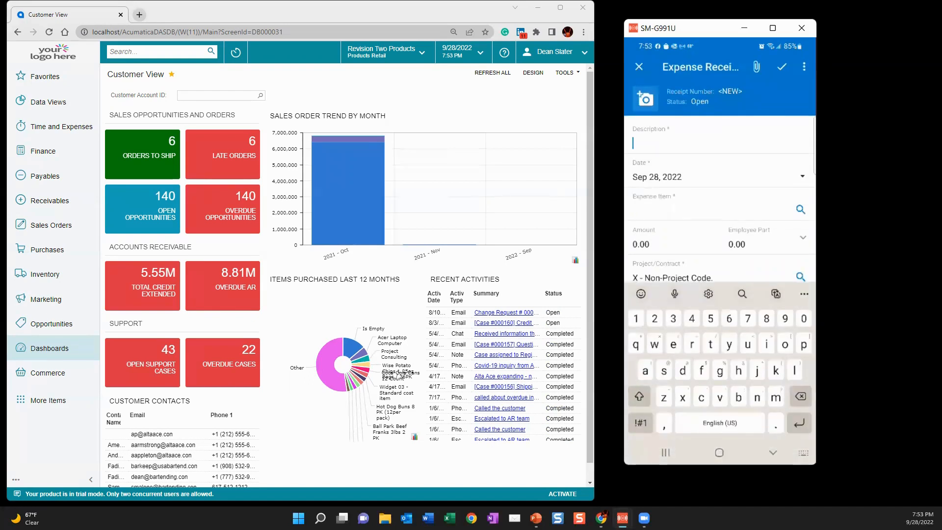
Step: Enter "airport parking" as the description of the new expense receipt in the mobile app
type("a")
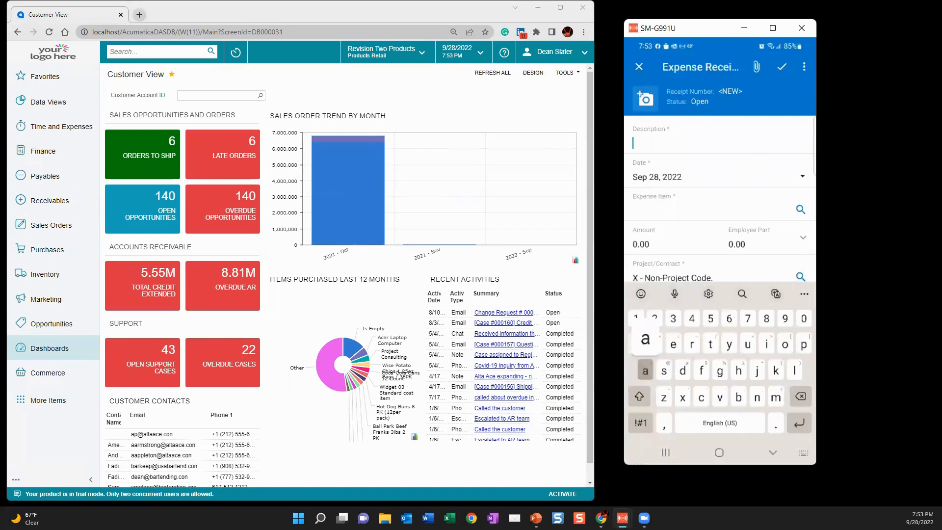
type("irpo")
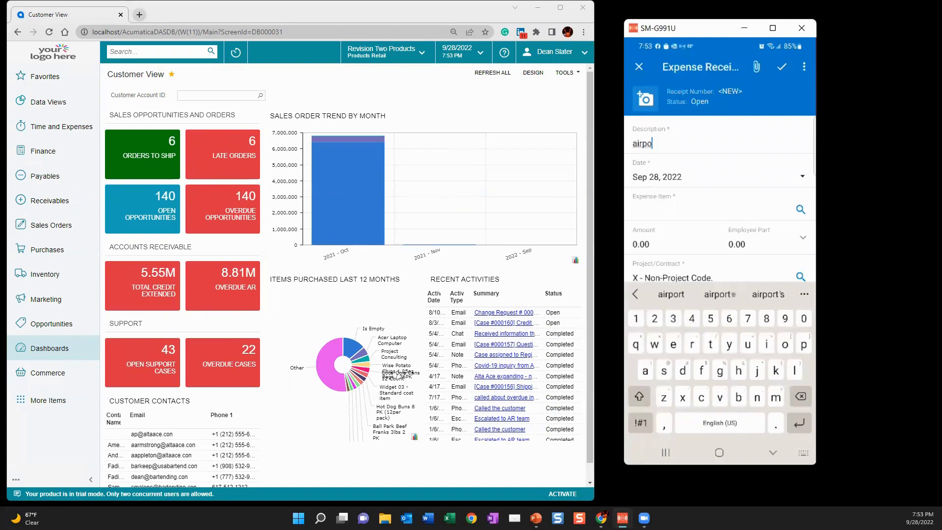
type("rt pae")
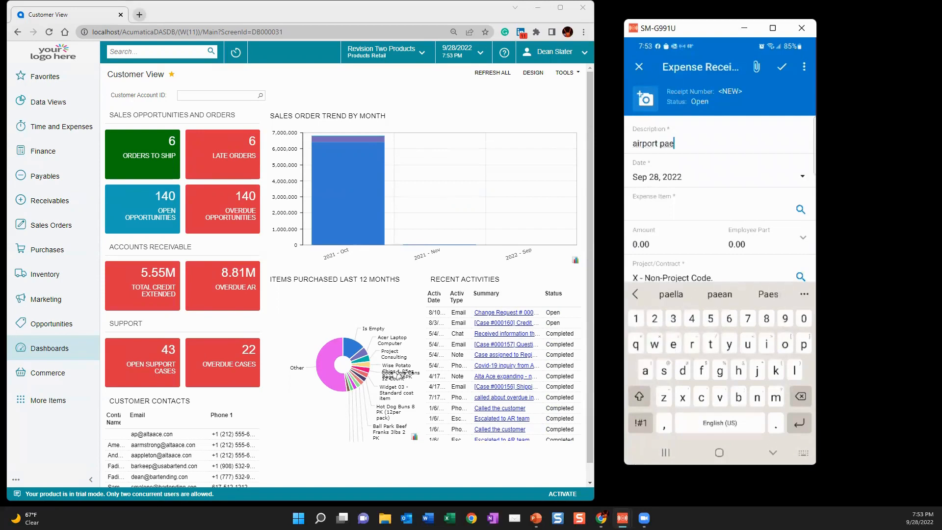
key("BackSpace")
type("rking")
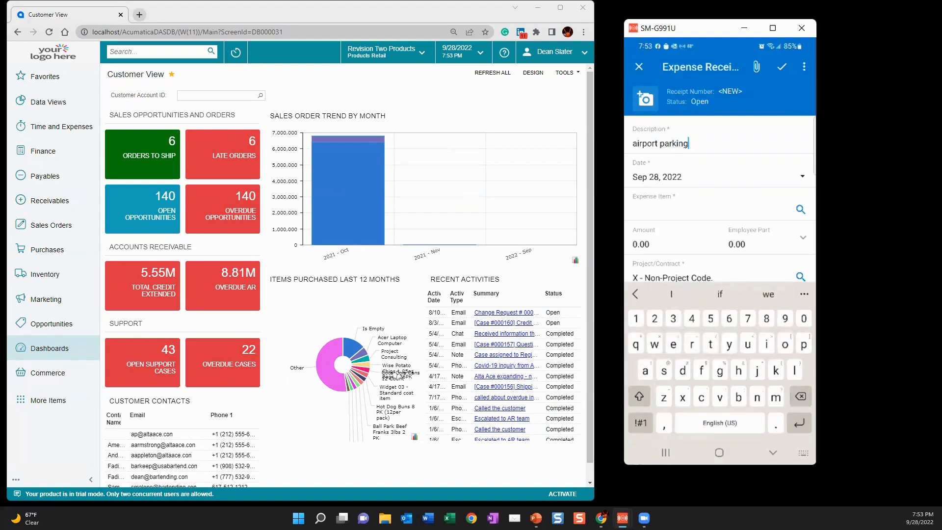
Step: Set the receipt's expense item to Business Travel - Air, Train, Miles
left_click(637, 211)
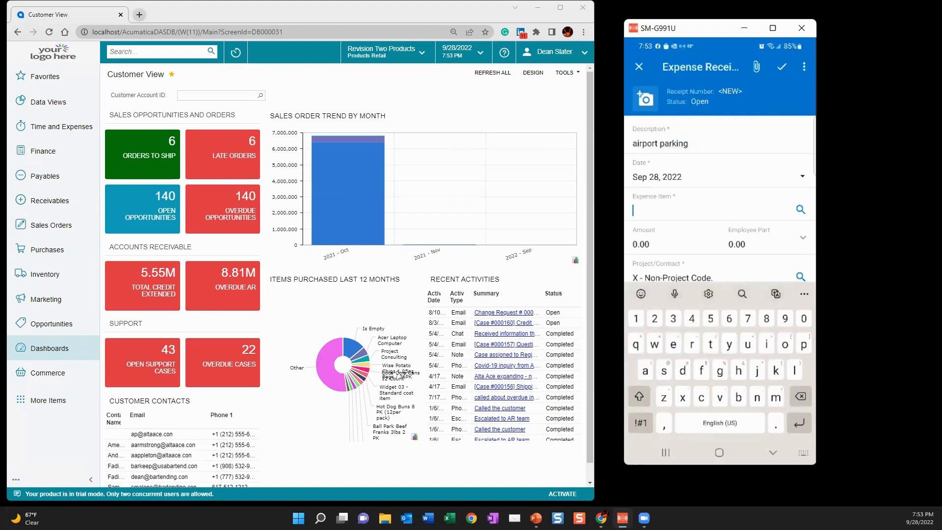
left_click(800, 210)
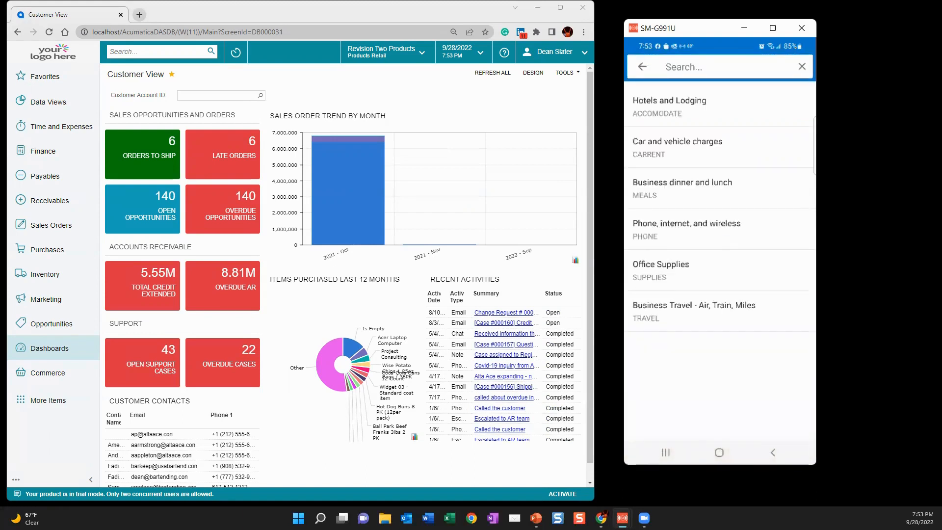
left_click(694, 311)
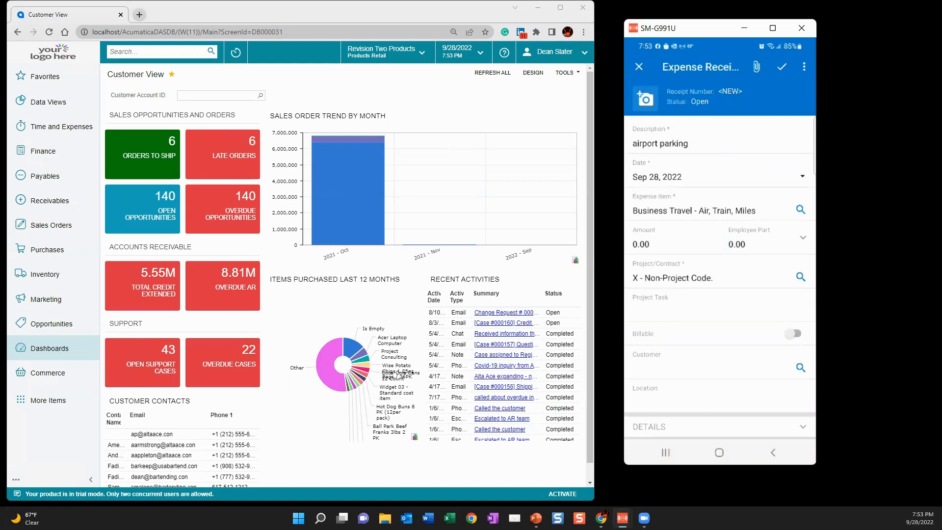
scroll(720, 275, "down", 1)
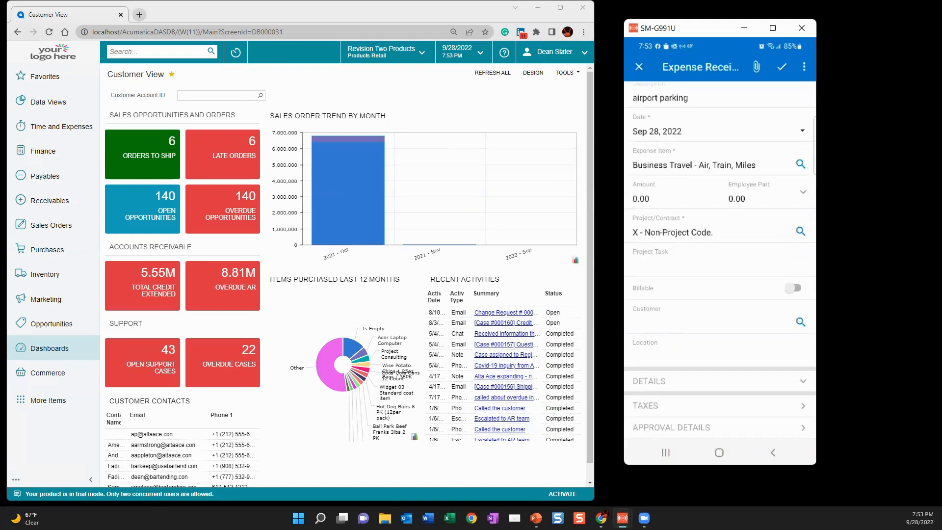
Step: Set the expense receipt's amount to 20.00 and save it with a photo of the paper parking receipt attached
left_click(641, 199)
type("20")
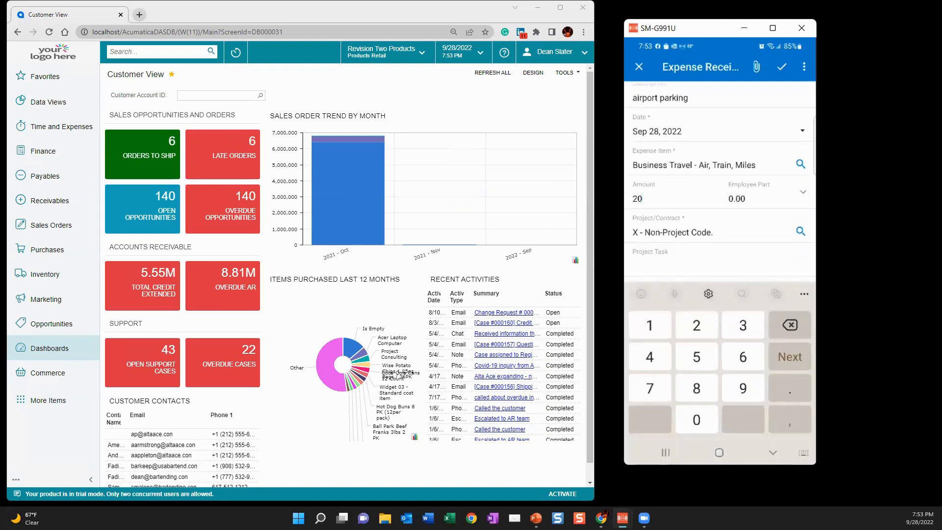
type(".00")
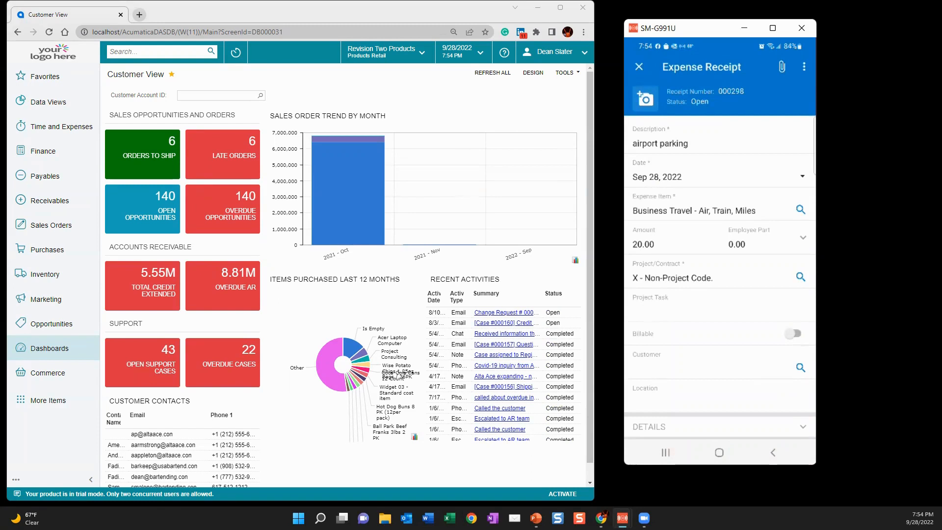
left_click(655, 101)
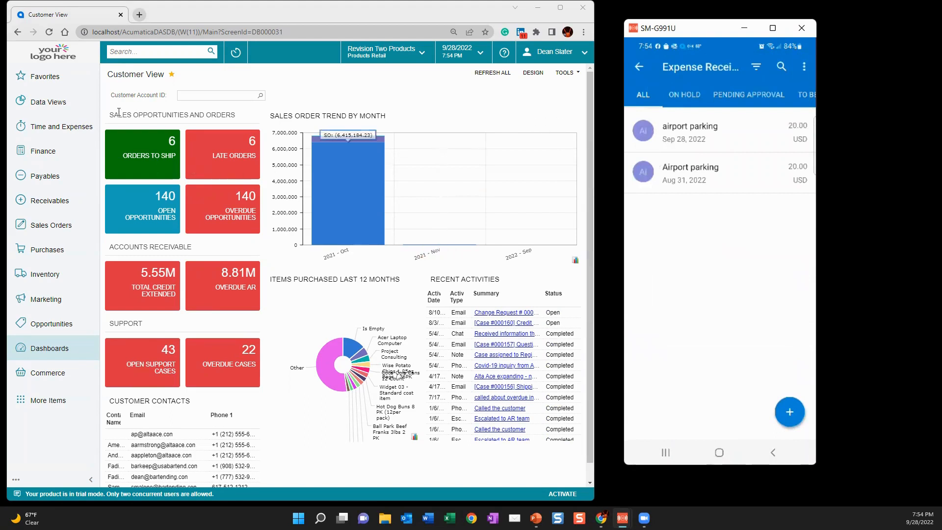
Step: Move the phone window aside to widen the browser, and open the Expense Receipts list there from Time and Expenses
left_click(71, 129)
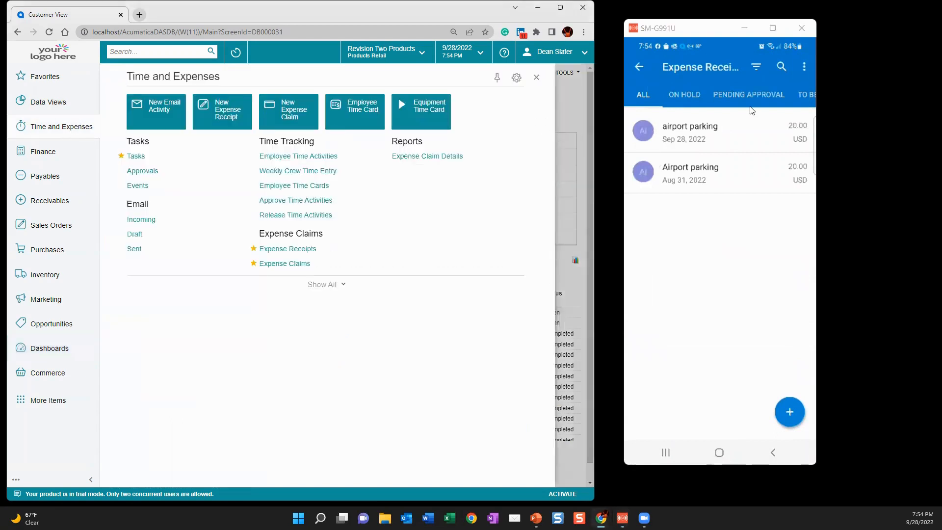
left_click_drag(721, 28, 829, 25)
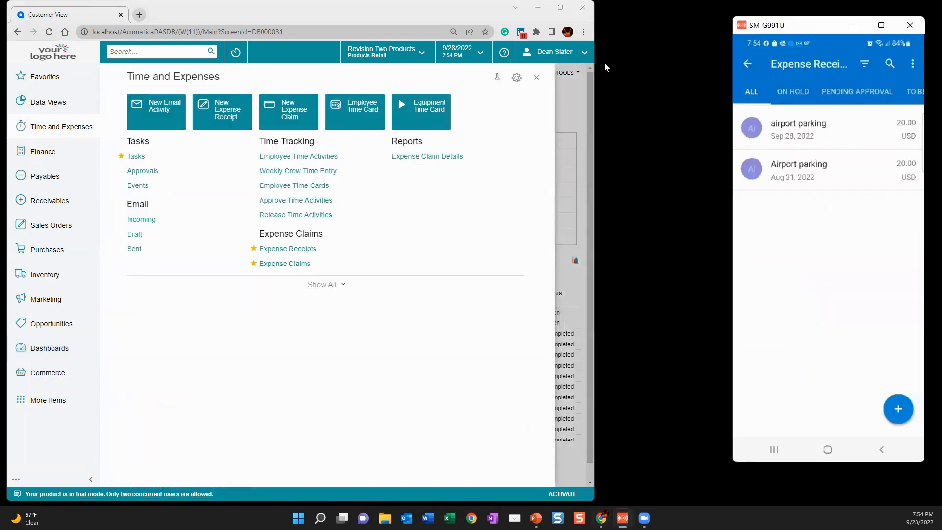
left_click(595, 46)
left_click_drag(595, 46, 723, 46)
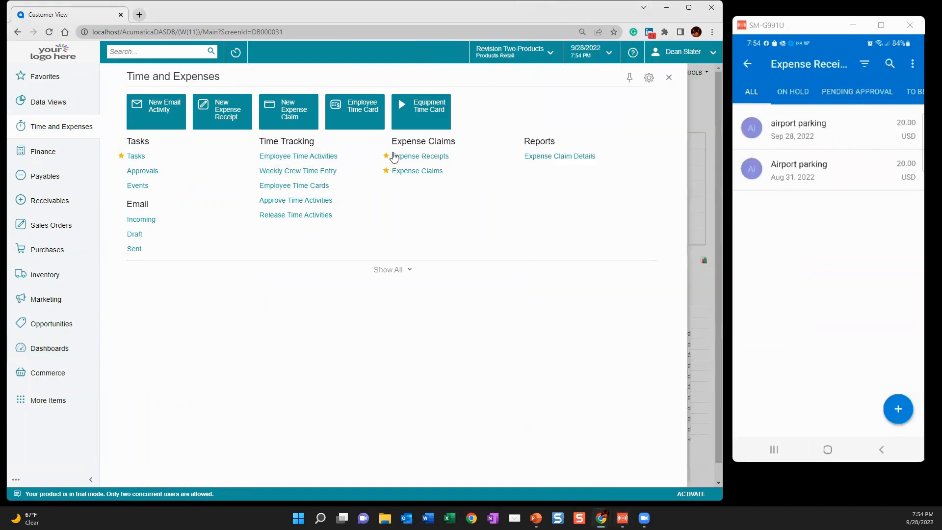
left_click(425, 157)
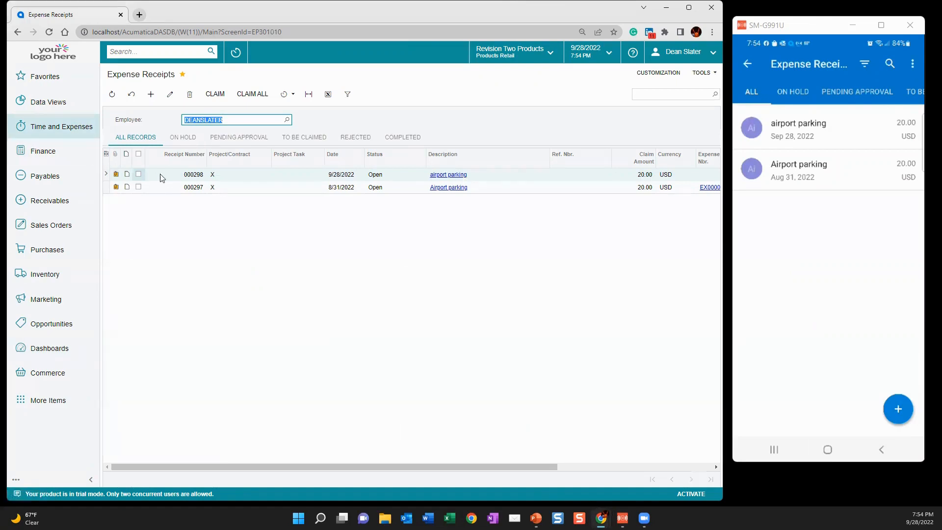
Step: View the receipt image attached to the 9/28/2022 airport parking entry, then close the image and its file list
left_click(118, 173)
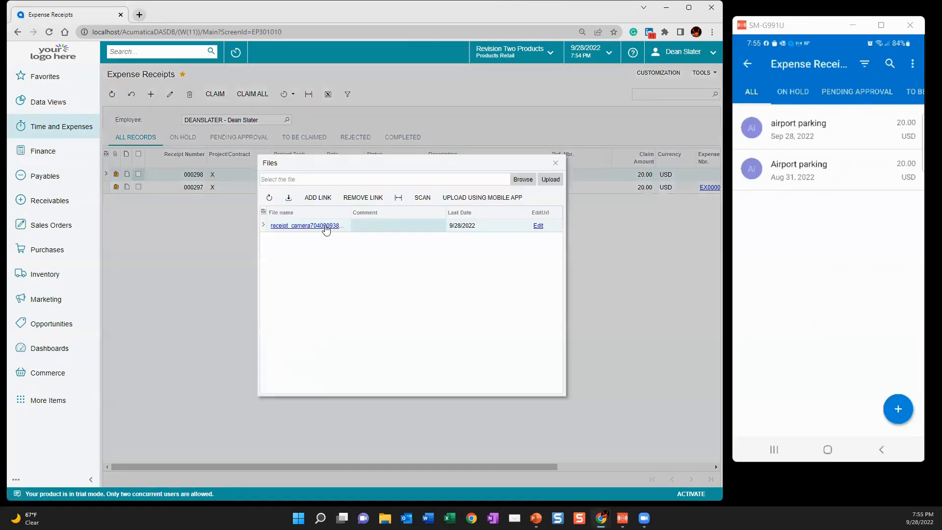
left_click(326, 227)
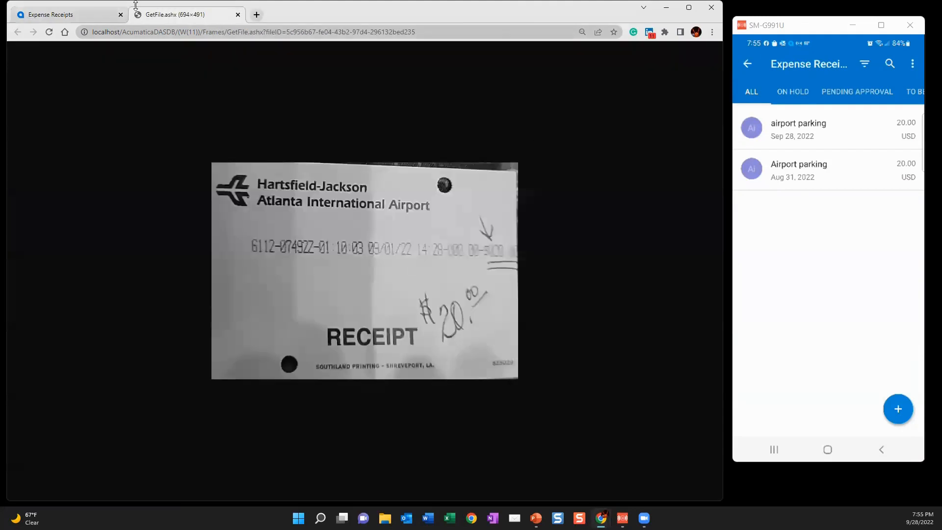
left_click(238, 14)
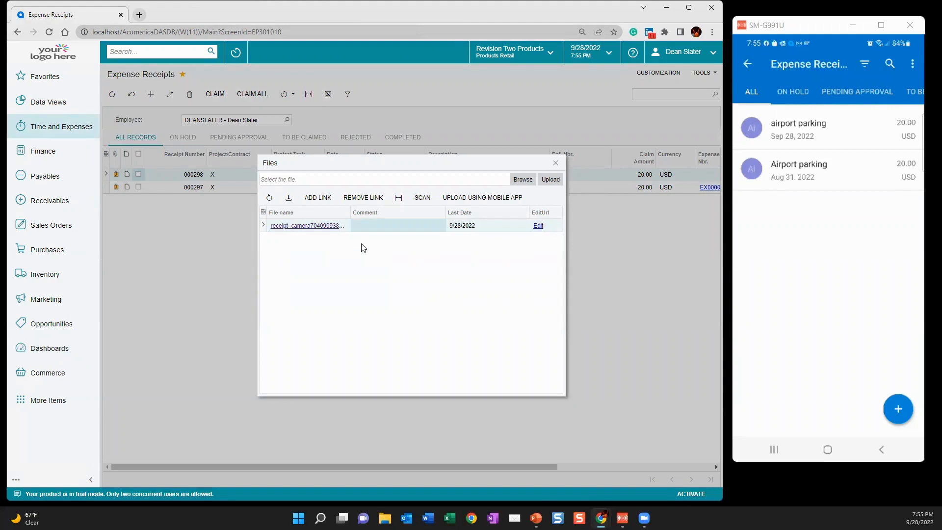
left_click(555, 164)
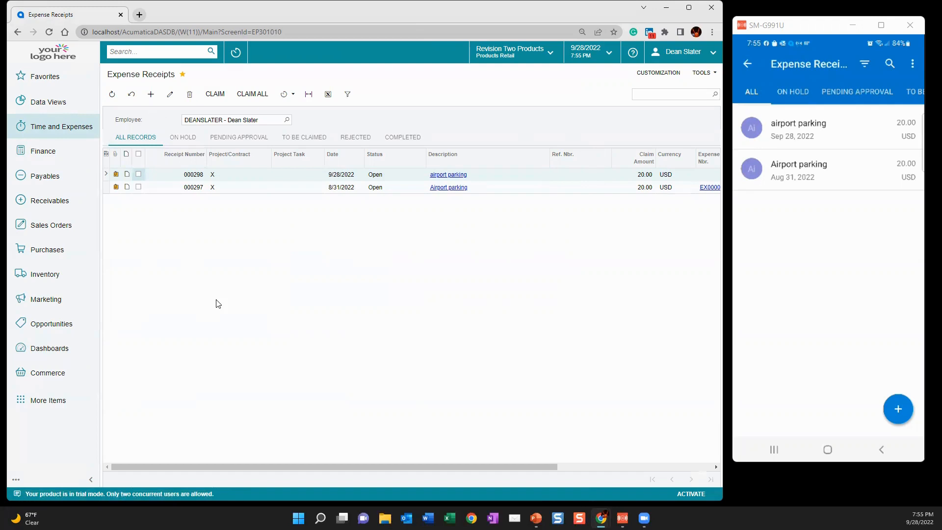
Step: Claim the 9/28/2022 airport parking receipt, submit the resulting expense claim for approval and return to the receipts list
left_click(138, 175)
left_click(214, 95)
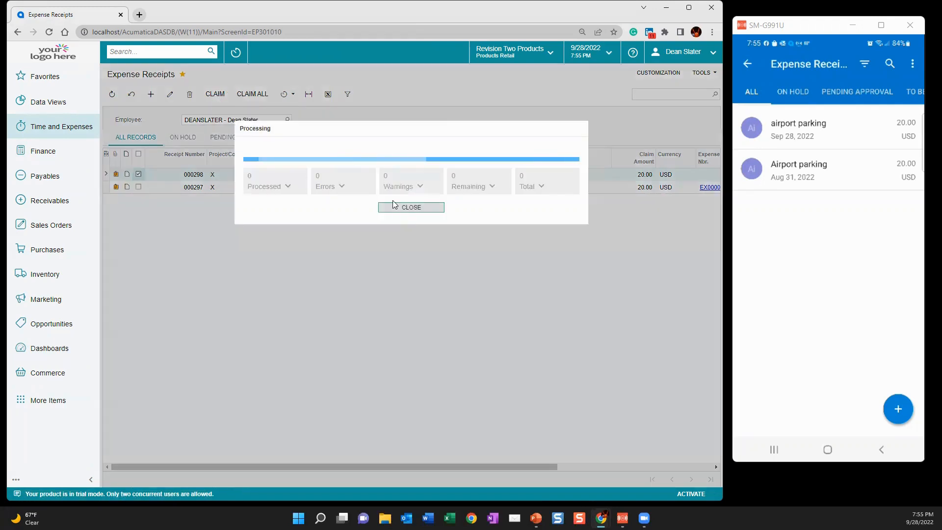
left_click(410, 206)
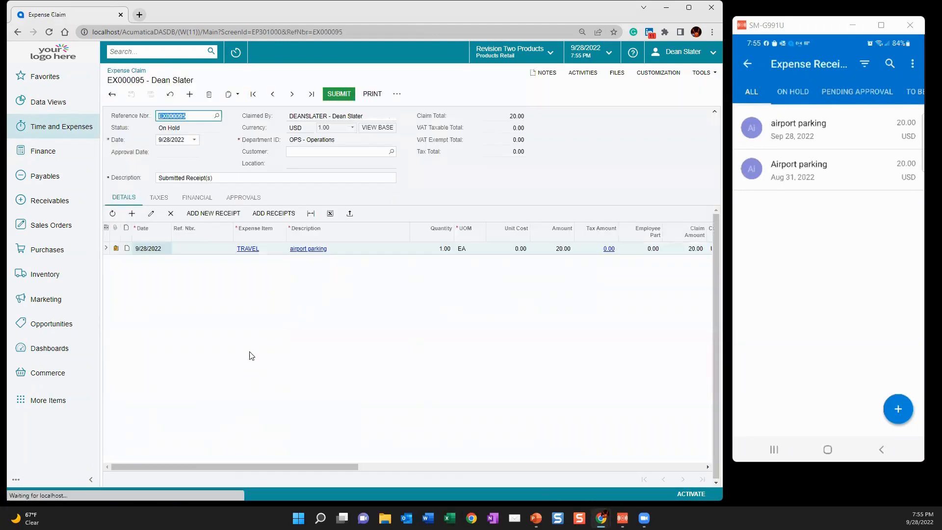
left_click(339, 95)
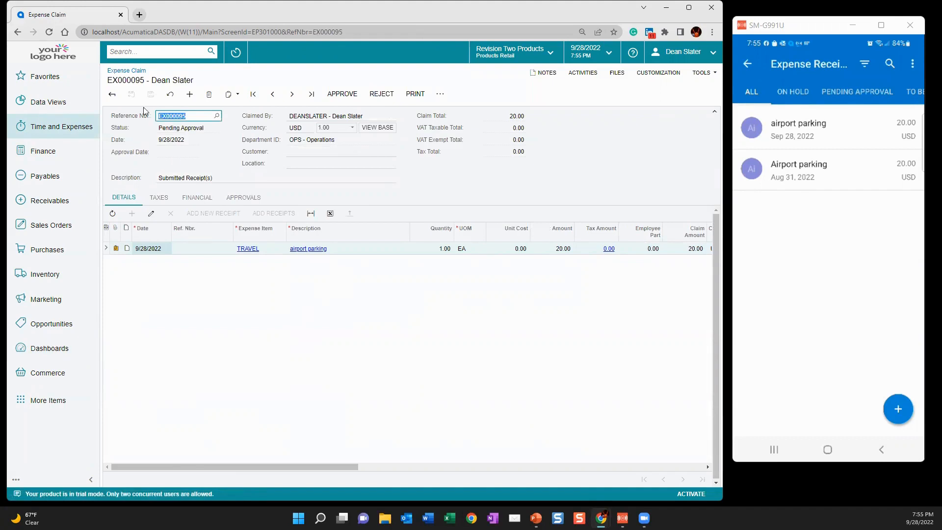
left_click(111, 94)
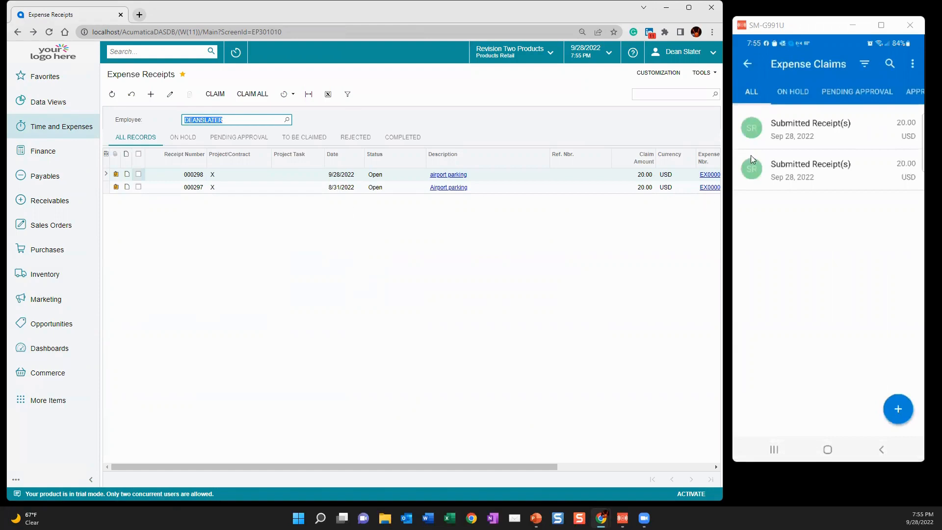
Step: Check the status of the newest submitted expense claim in the mobile app and go back to its home screen
left_click(804, 130)
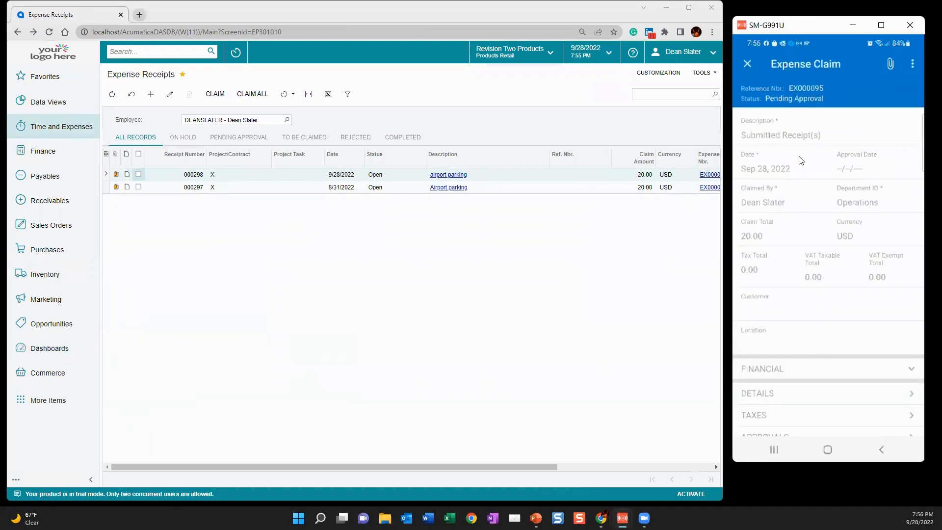
left_click(750, 69)
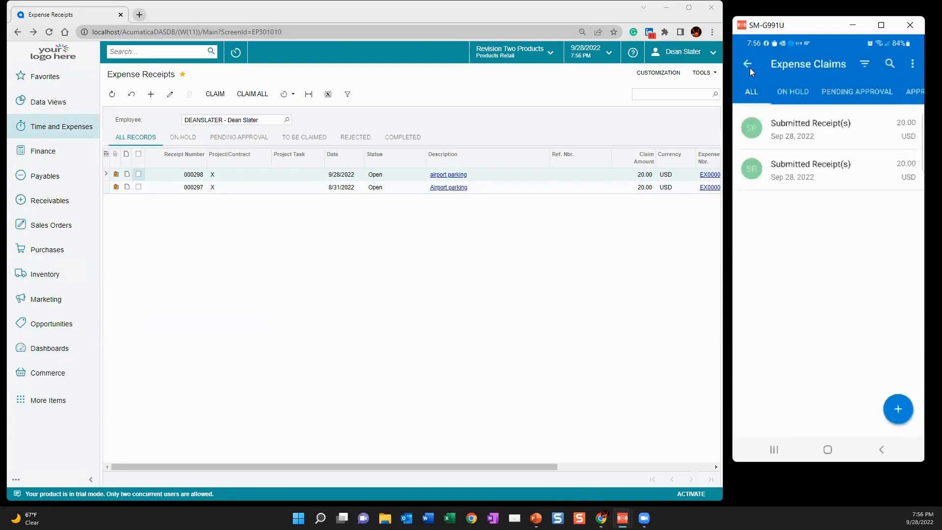
left_click(750, 68)
left_click(748, 64)
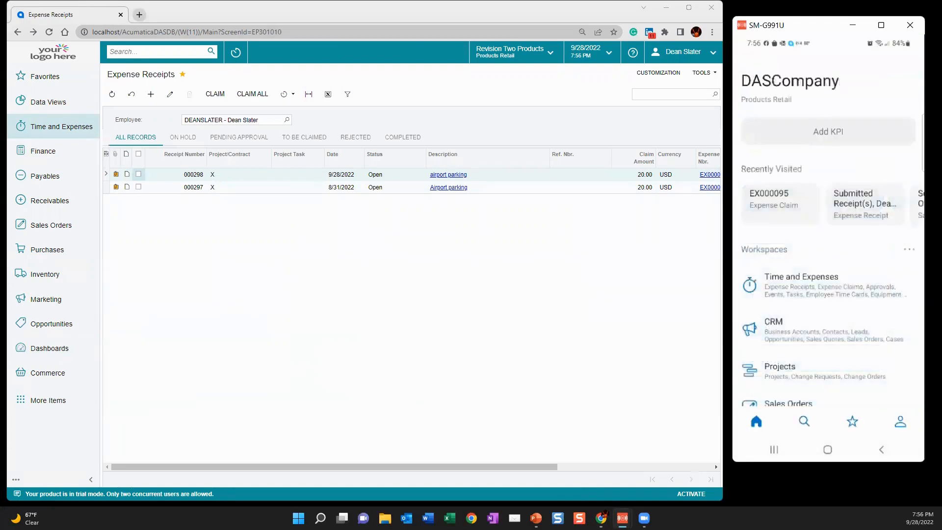
Step: Look through the mobile app's workspaces and open the Dashboards workspace
scroll(829, 246, "down", 3)
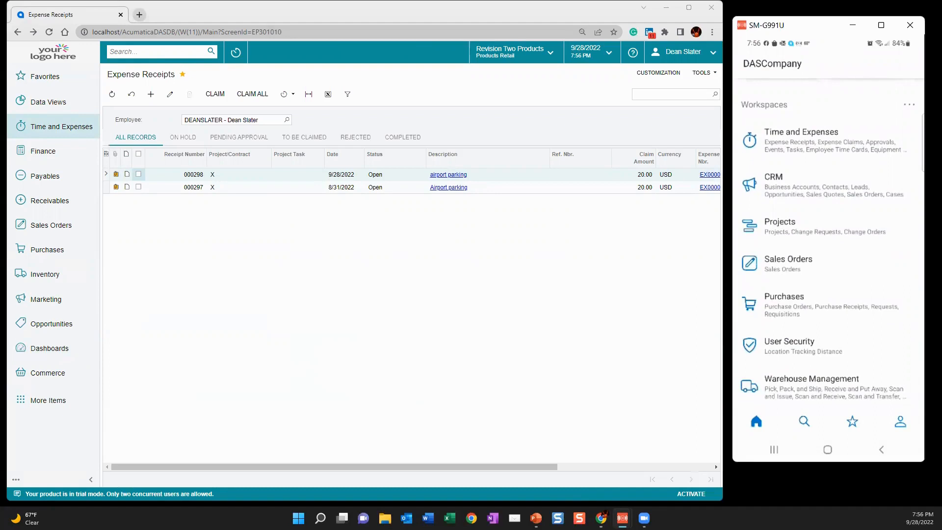
scroll(828, 246, "down", 1)
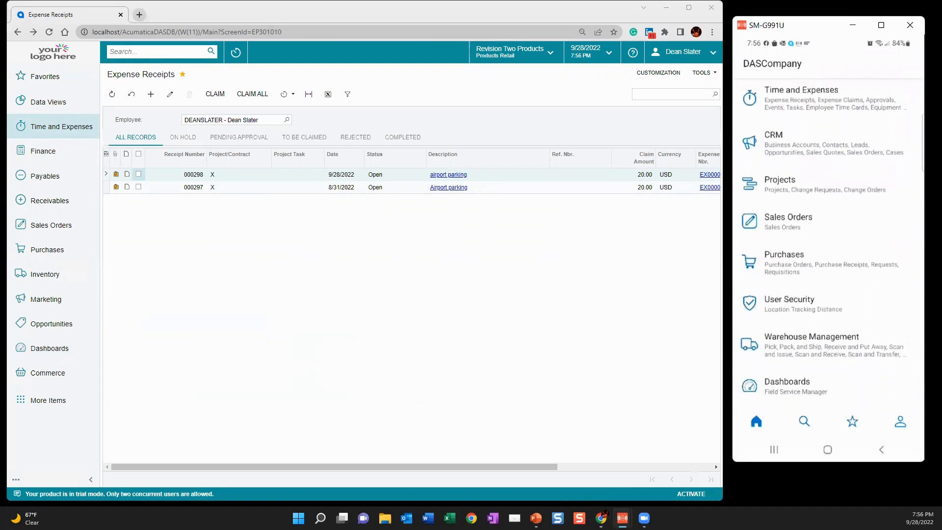
scroll(828, 246, "down", 1)
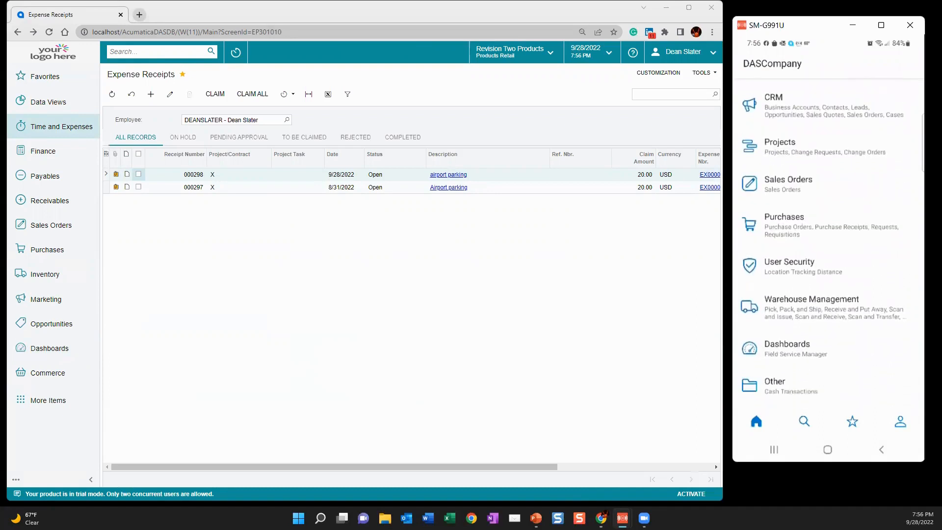
left_click(787, 347)
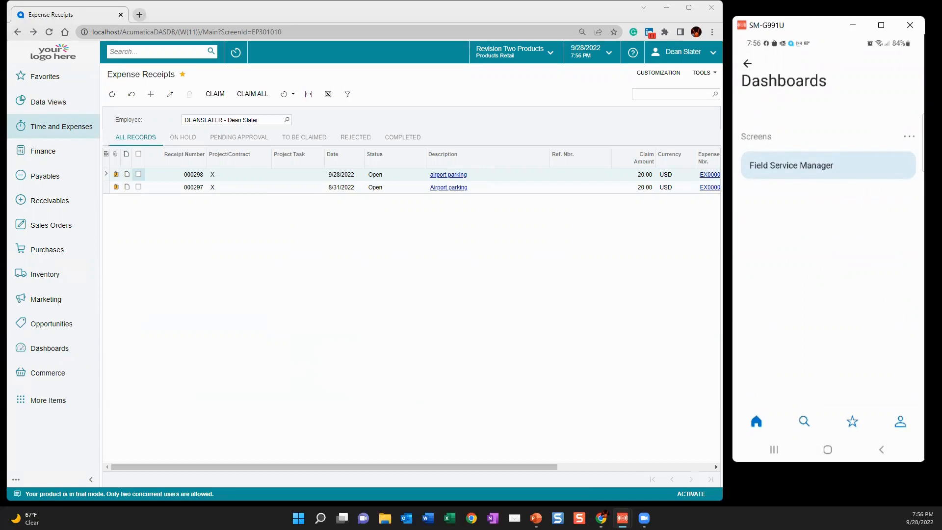
Step: Leave the mobile Dashboards workspace, move the phone mirror window out of view and maximize the browser
left_click(747, 63)
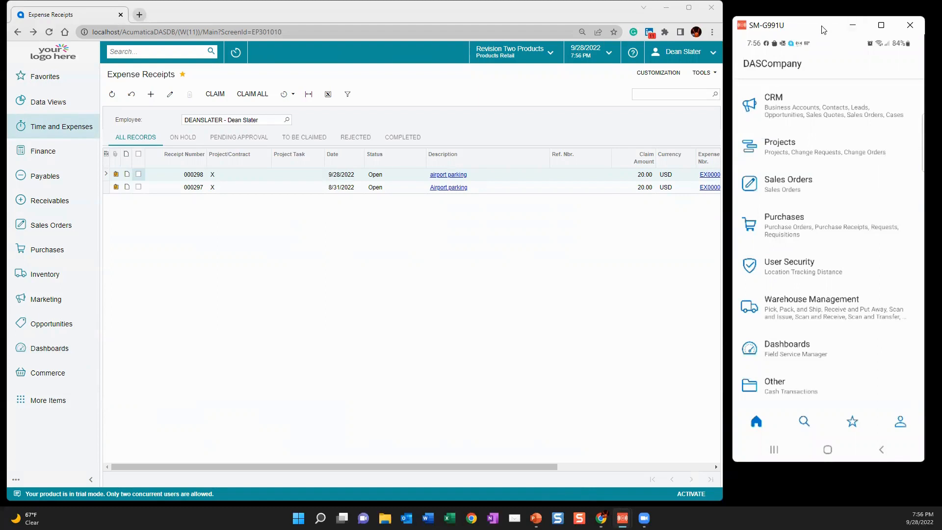
left_click_drag(824, 30, 941, 30)
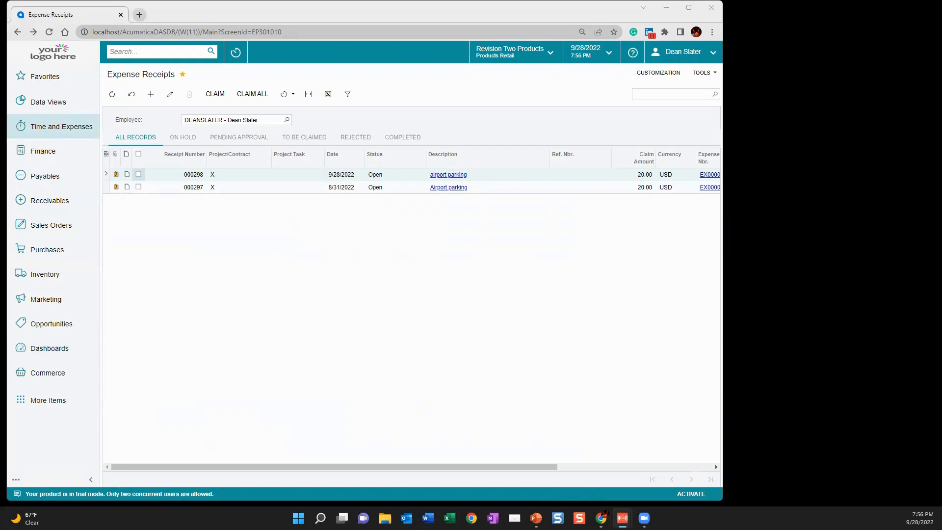
left_click(689, 7)
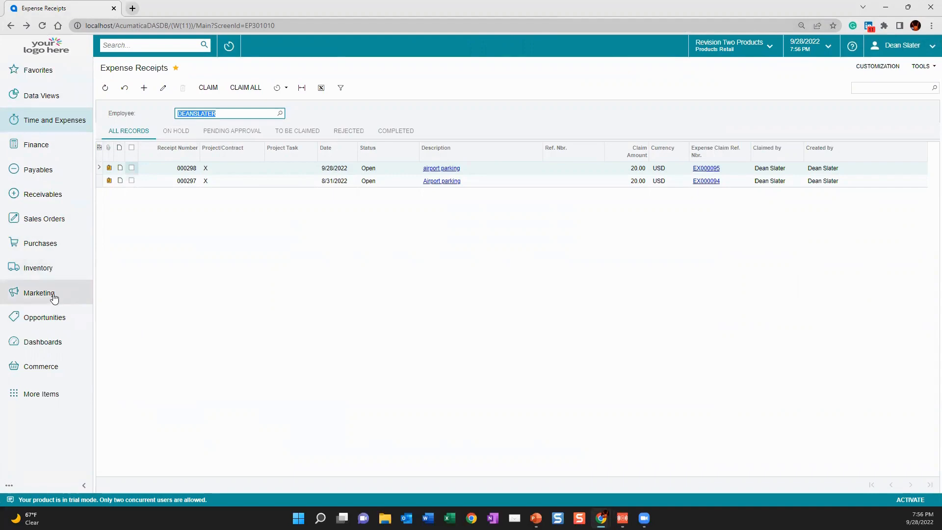
Step: Open the Opportunities list and limit it to the signed-in user's own opportunities
left_click(50, 319)
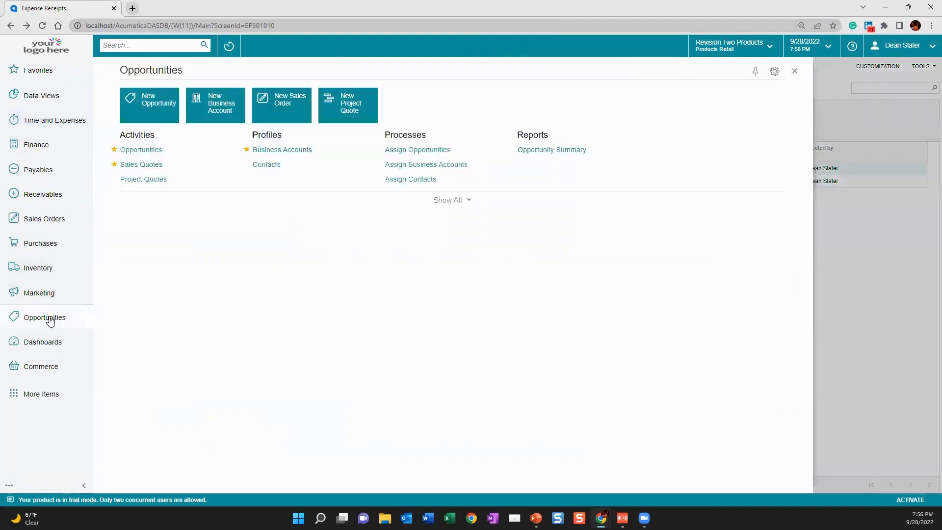
left_click(146, 153)
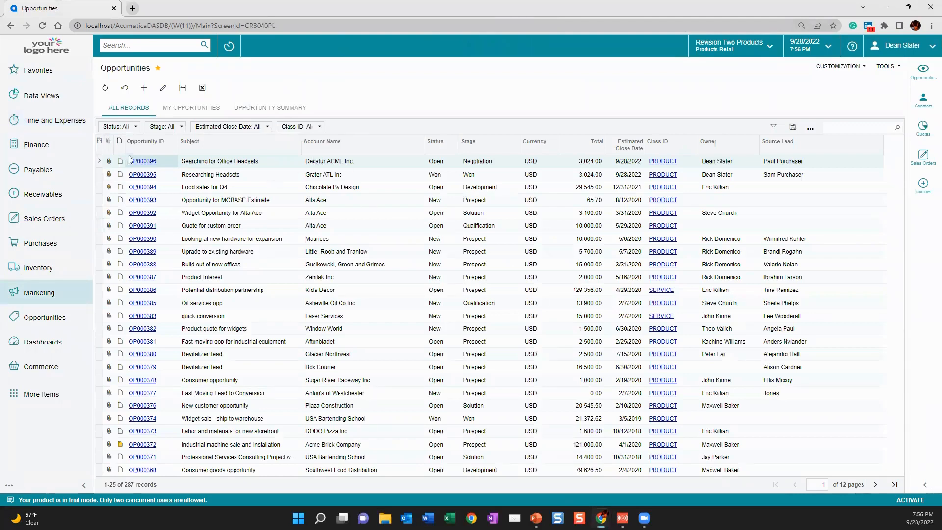
left_click(859, 124)
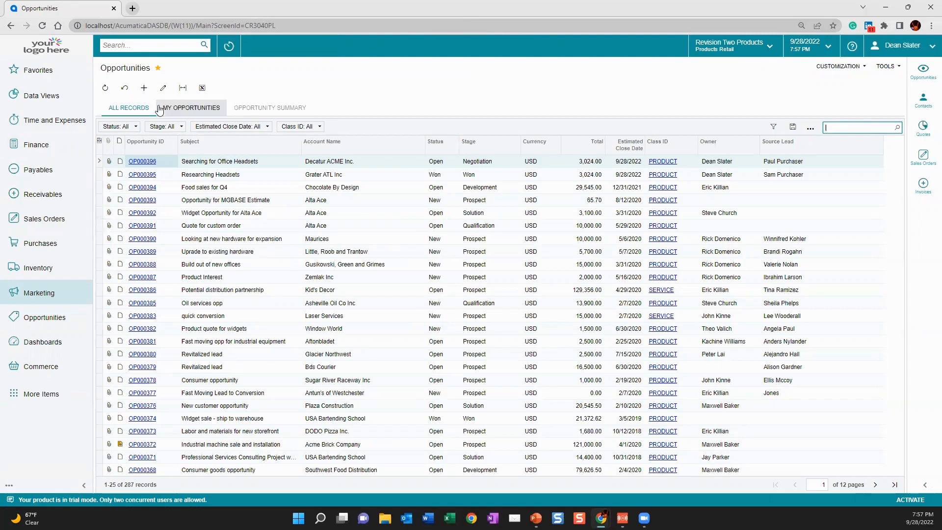
left_click(195, 112)
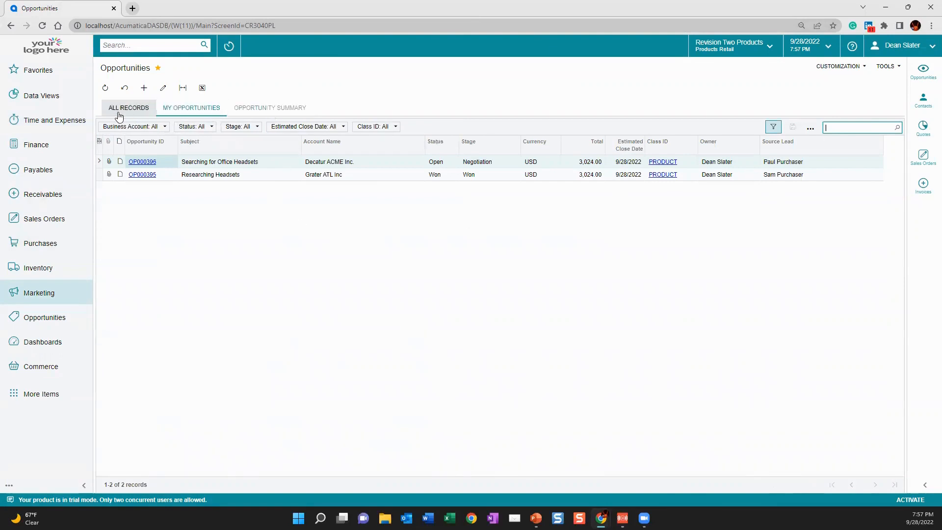
Step: Add the available Account Name column to the selected columns of the opportunities list
left_click(99, 142)
mouse_move(473, 222)
left_mouse_down()
mouse_move(472, 339)
mouse_move(466, 212)
left_mouse_up()
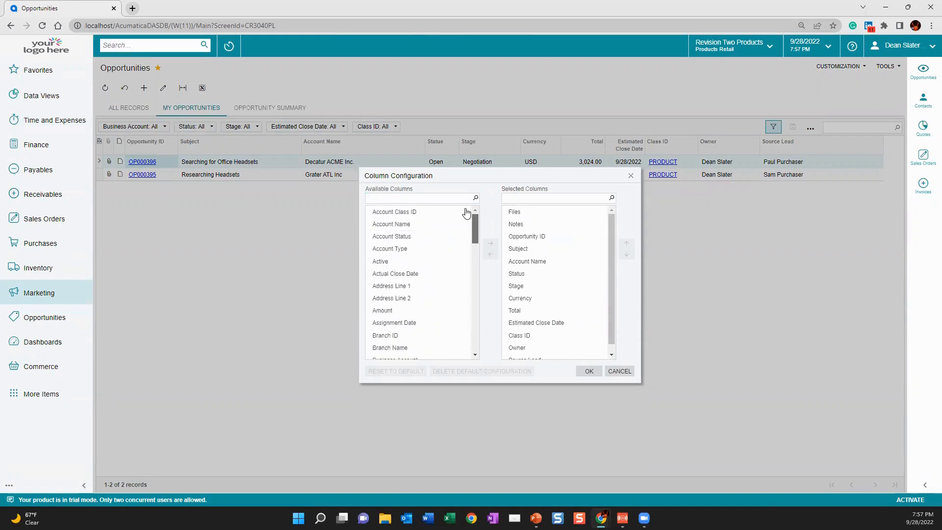
left_click(415, 251)
left_click(400, 261)
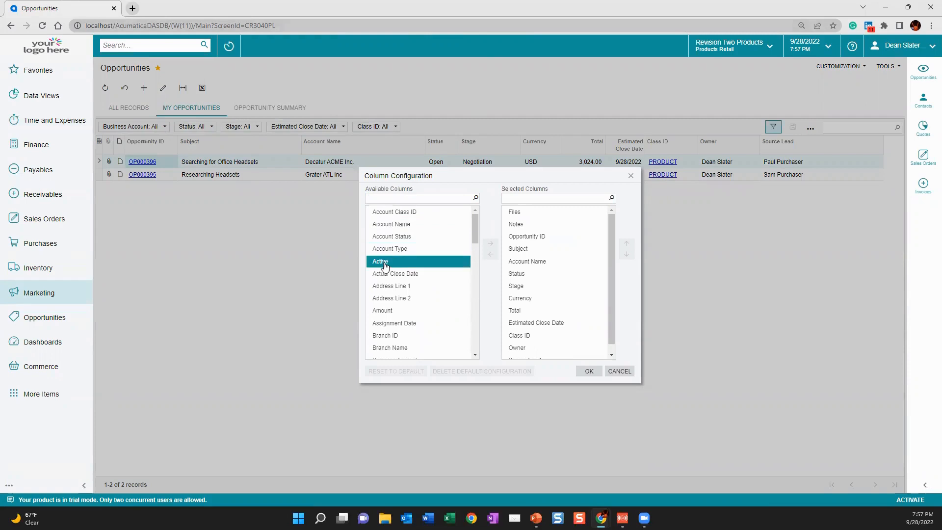
left_click(402, 224)
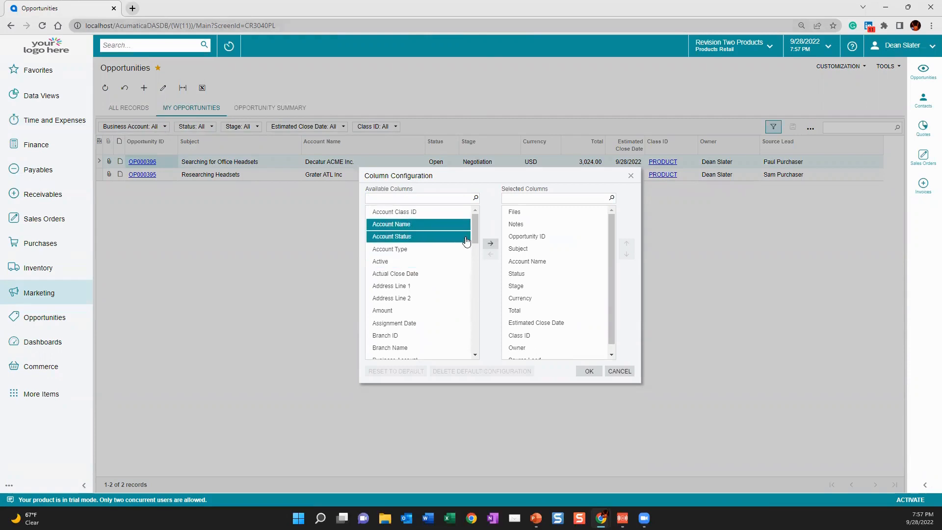
left_click(491, 244)
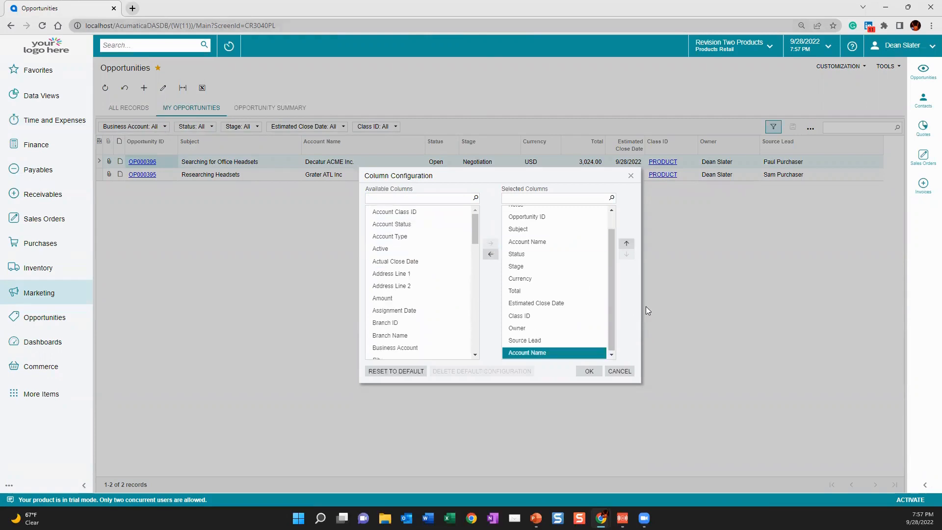
Step: Reorder the added Account Name column to directly after the existing Account Name column and apply the column configuration
left_click(628, 244)
left_click(627, 244)
left_click(627, 243)
left_click(627, 244)
left_click(627, 243)
left_click(627, 244)
left_click(626, 244)
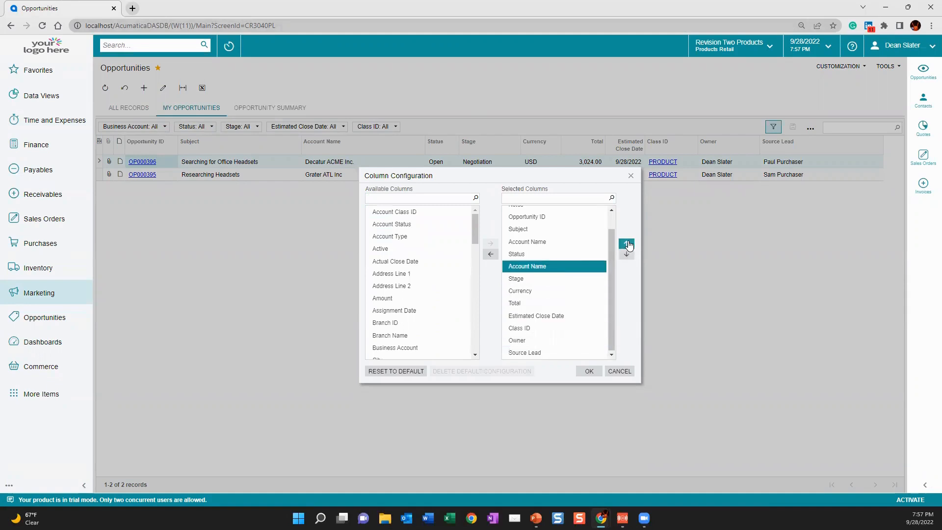
left_click(626, 244)
left_click(603, 353)
left_click(589, 371)
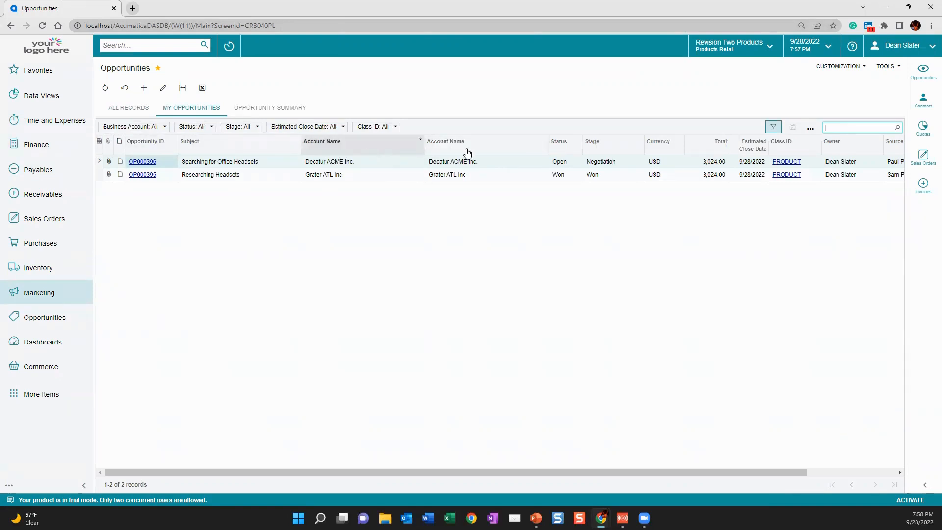
Step: Remove the second Account Name column from the opportunities list, and check the Status quick filter's options without changing them
left_click(99, 141)
left_click(530, 254)
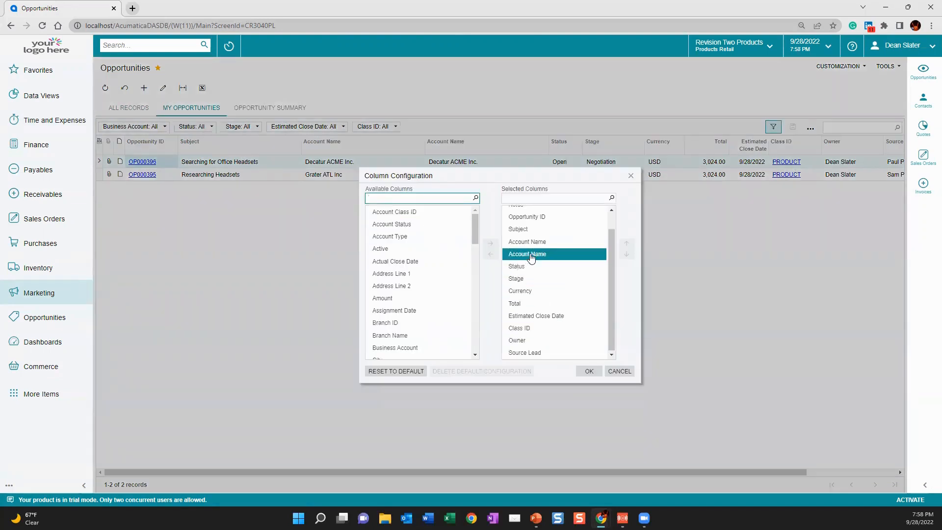
left_click(490, 254)
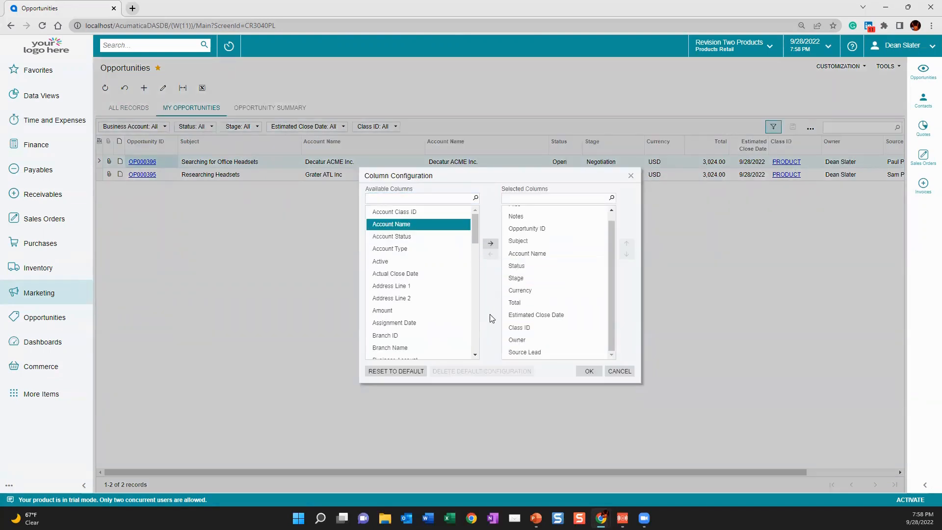
left_click(587, 371)
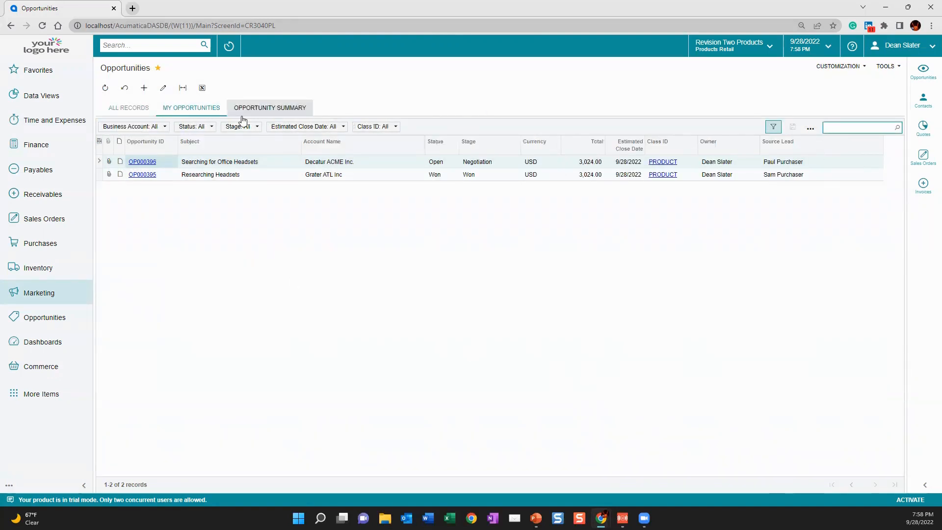
left_click(214, 127)
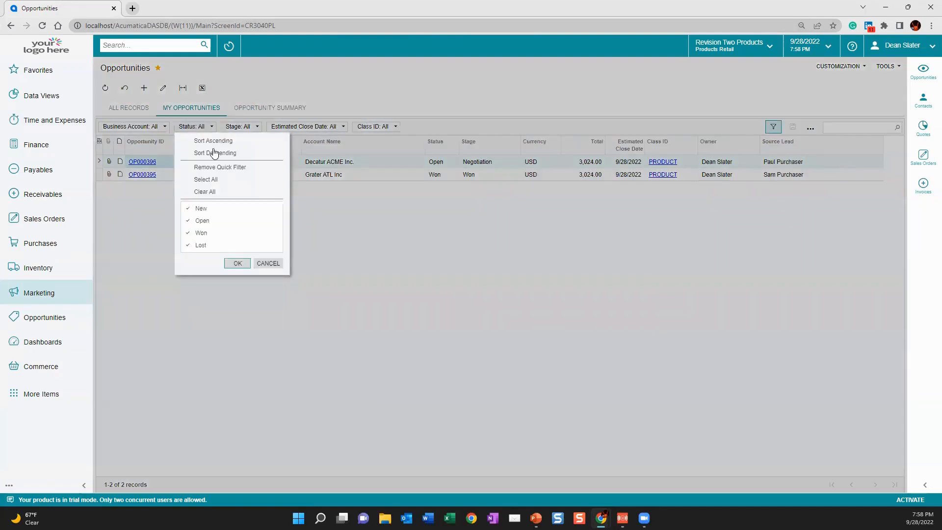
left_click(268, 263)
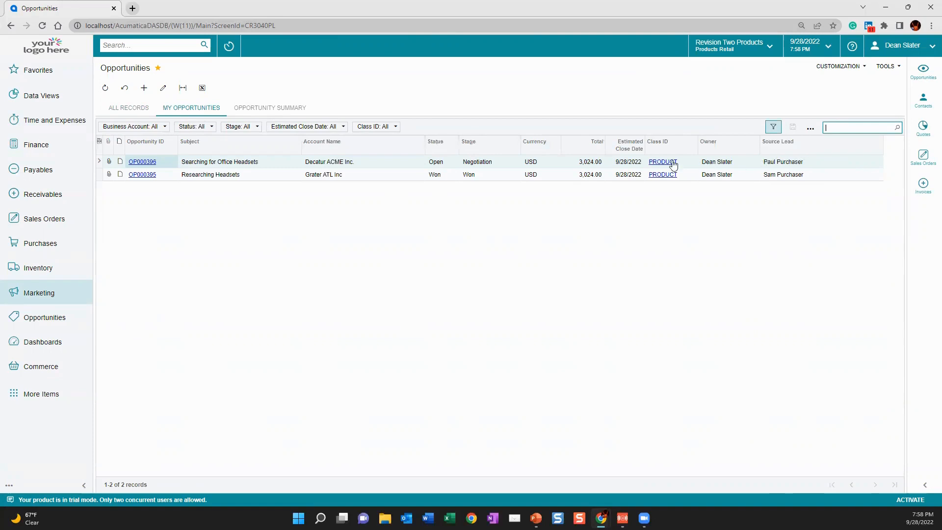
Step: Move Class ID beside Opportunity ID and Source Lead beside Account Name, narrowing the Account Name and Source Lead columns
left_click_drag(676, 150, 194, 152)
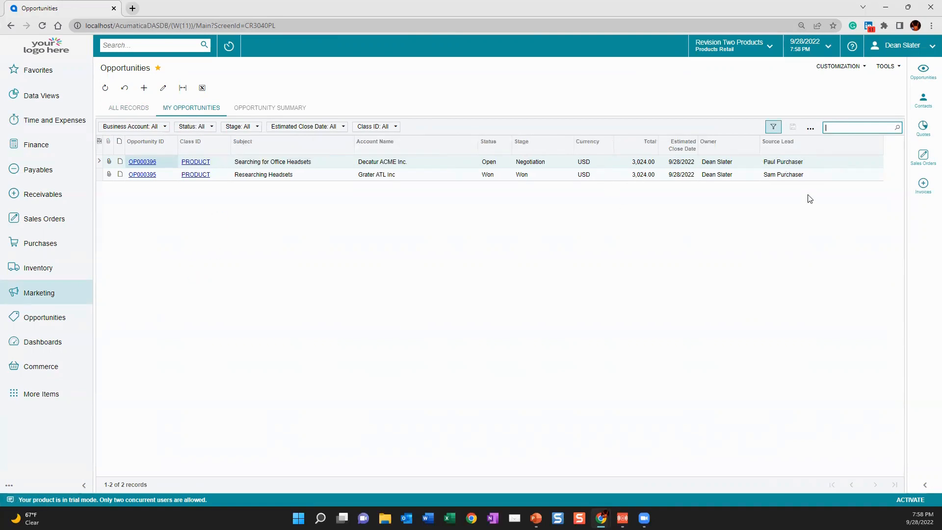
left_click_drag(796, 154, 460, 156)
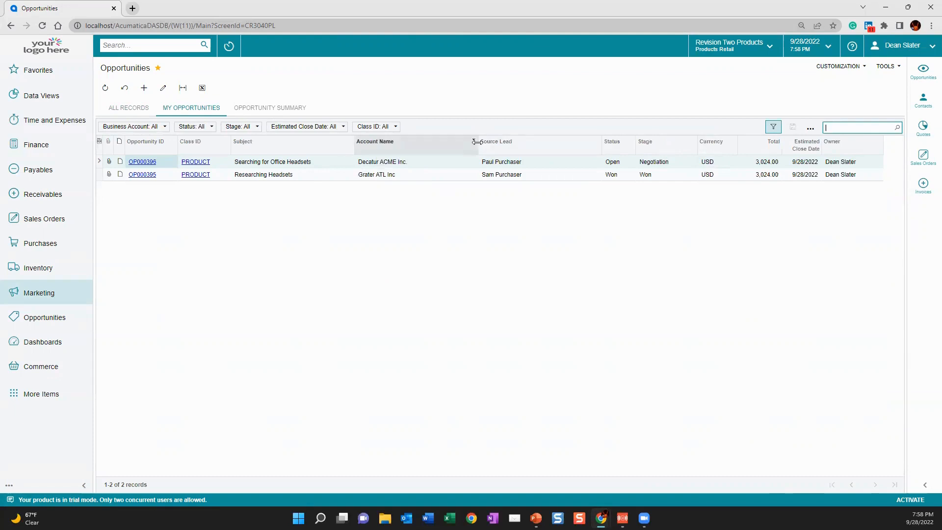
left_click_drag(477, 146, 411, 149)
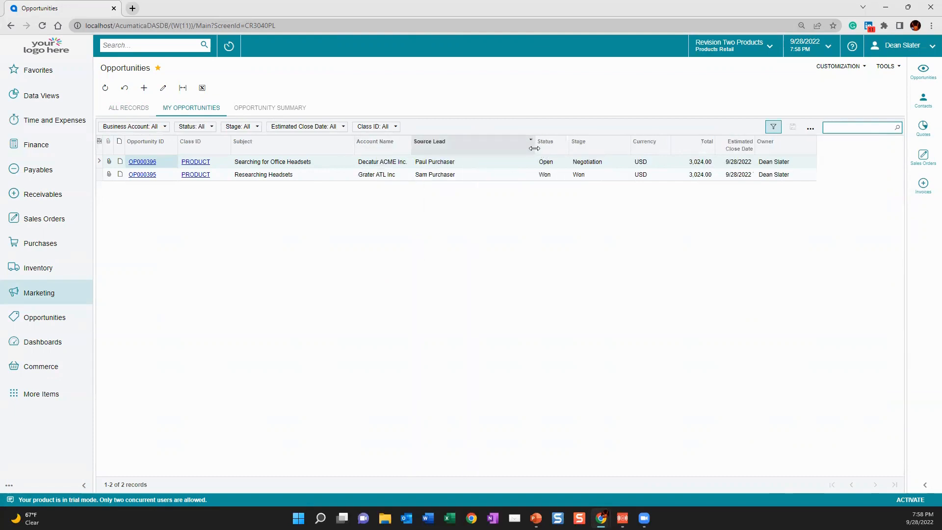
left_click_drag(533, 146, 466, 158)
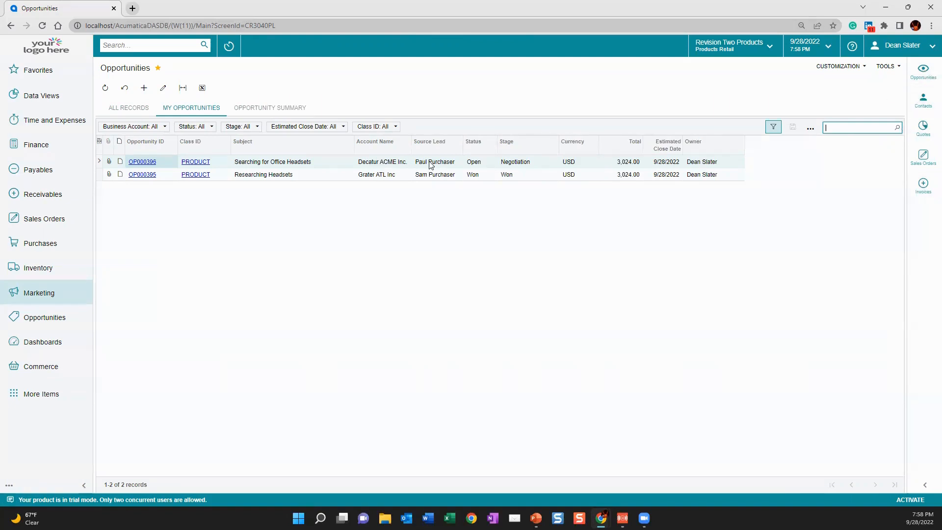
Step: Preview the Searching for Office Headsets opportunity in a widened side panel, followed by the Researching Headsets opportunity
left_click(338, 165)
left_click(923, 71)
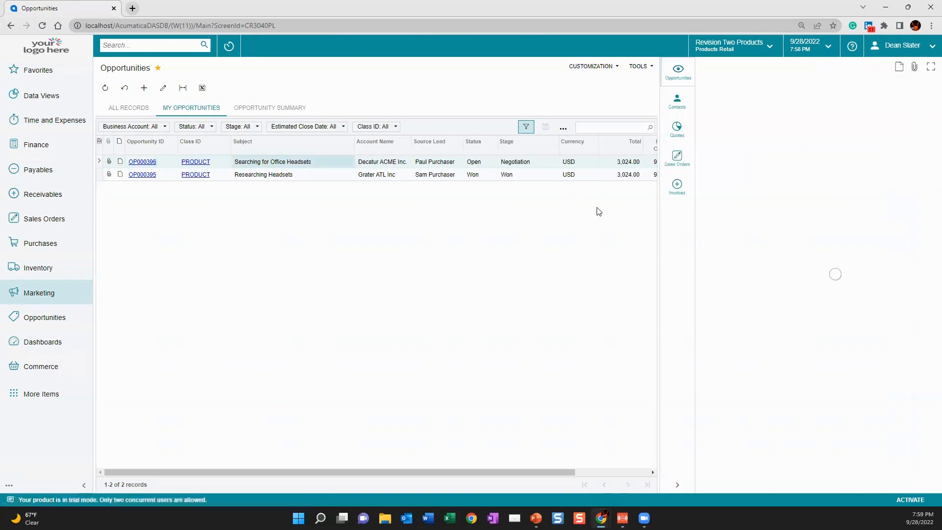
left_click_drag(660, 240, 571, 251)
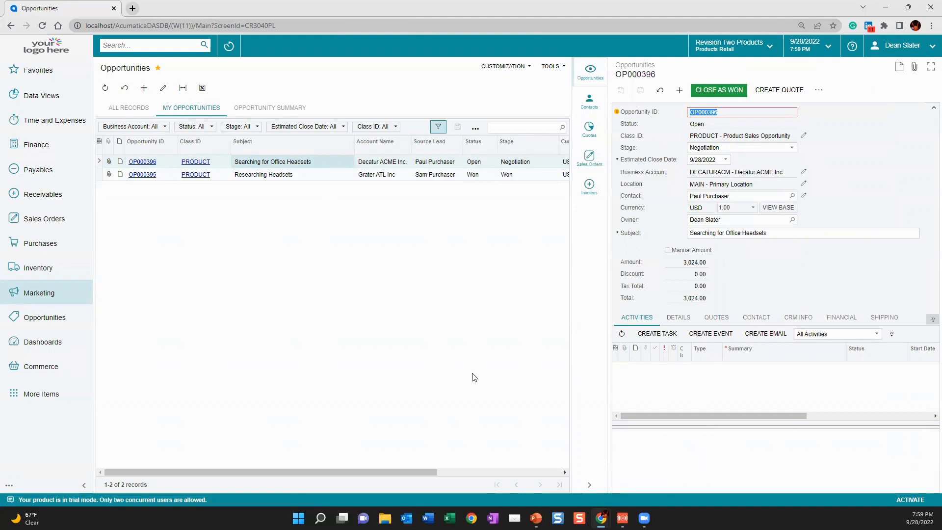
left_click(260, 175)
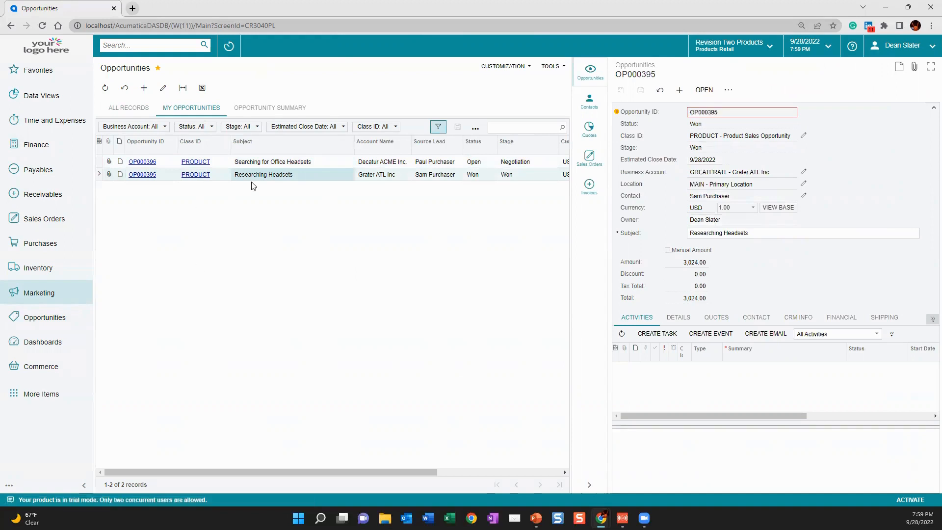
Step: Review the contacts, quotes, sales orders and invoices related to the Researching Headsets opportunity, then collapse the side panel
left_click(589, 101)
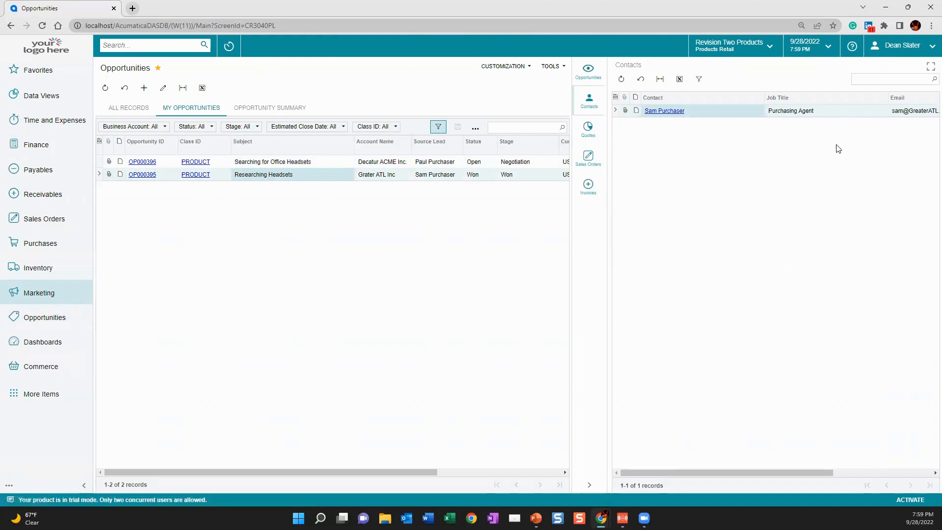
left_click(589, 129)
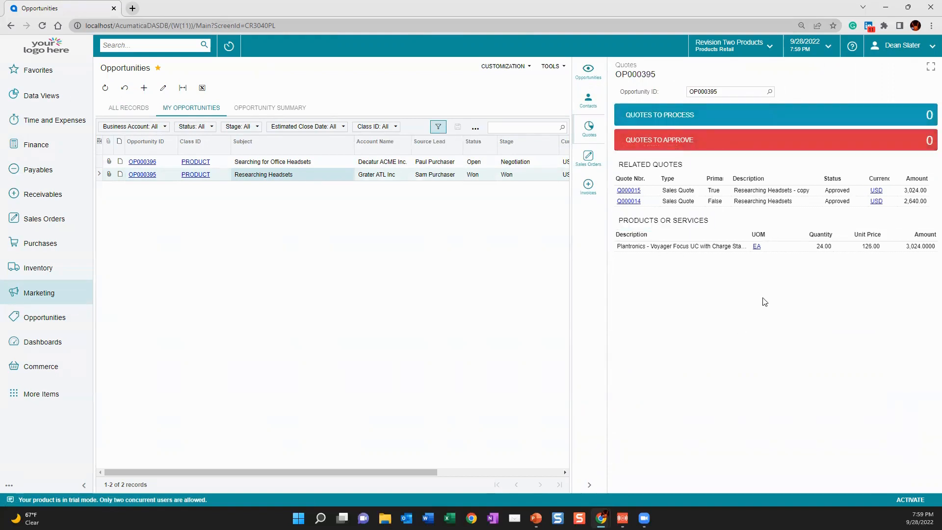
left_click(592, 164)
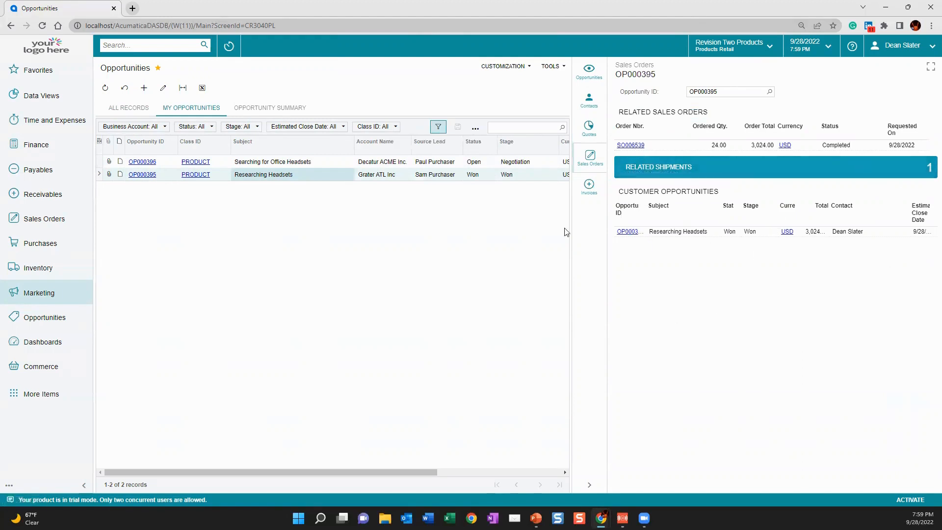
left_click(591, 186)
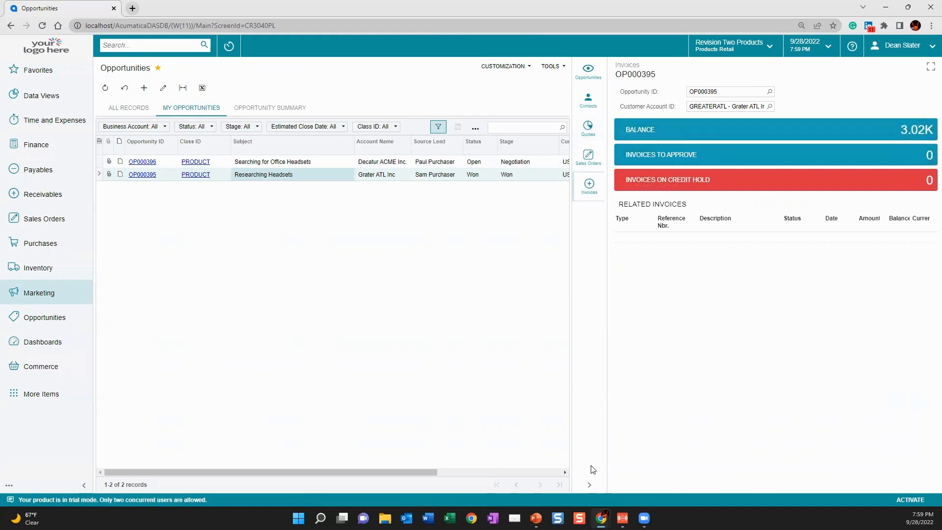
left_click(589, 487)
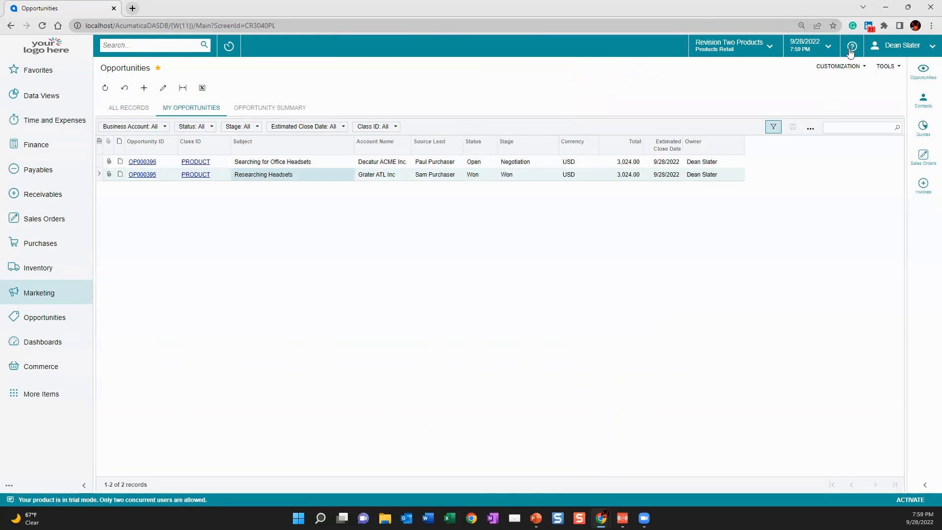
Step: Check the customization options for the opportunities list and return to showing all records
left_click(854, 66)
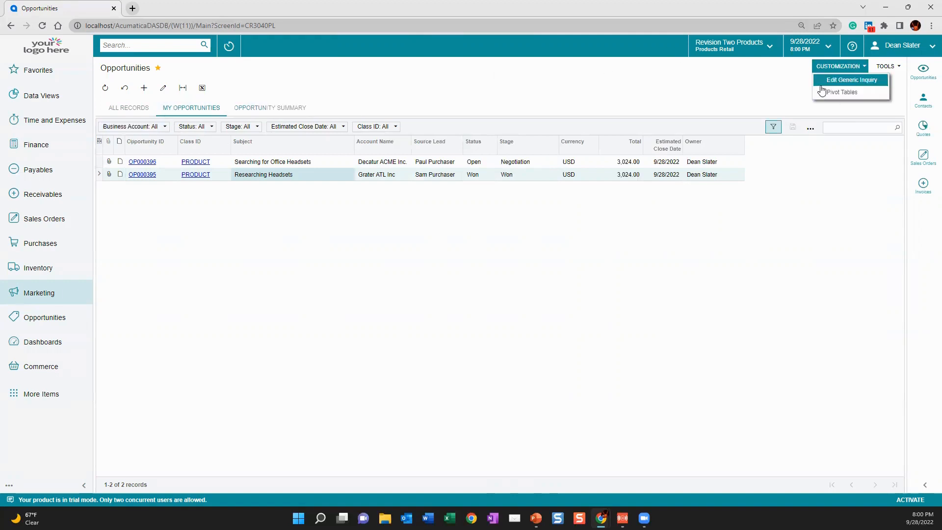
left_click(631, 96)
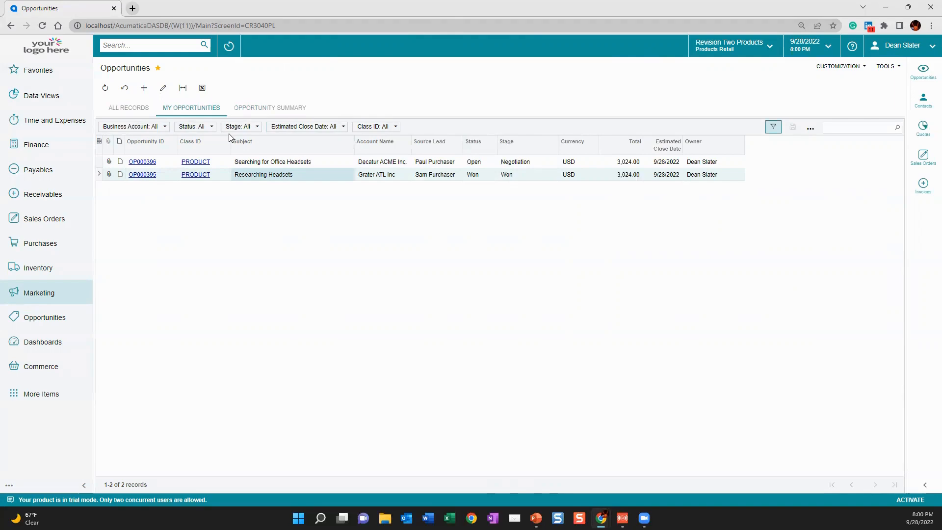
left_click(129, 107)
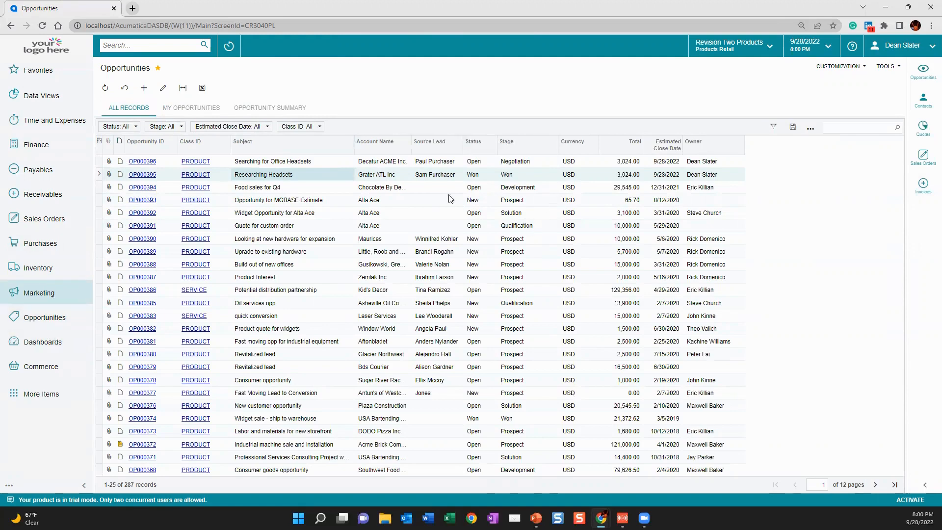
Step: Look over the Sales Orders workspace and open the Invoice/Memo printed form from the Receivables workspace
left_click(42, 222)
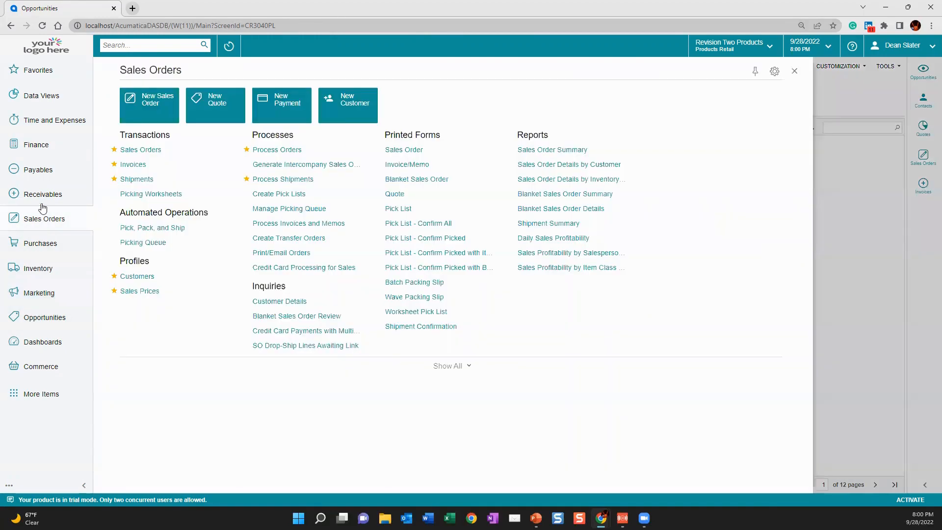
left_click(43, 199)
left_click(402, 213)
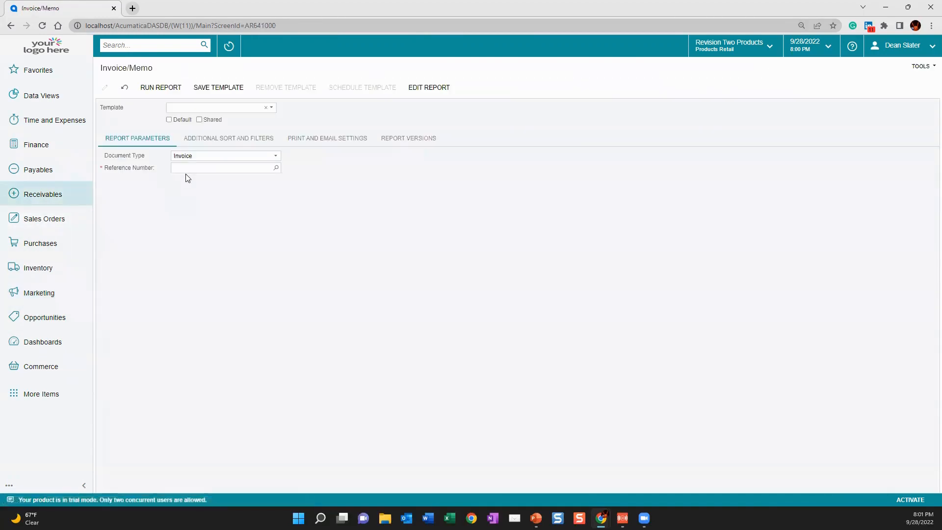
Step: Run the Invoice/Memo report with document type Invoice for a reference number chosen from the lookup, and return to its parameters
left_click(189, 157)
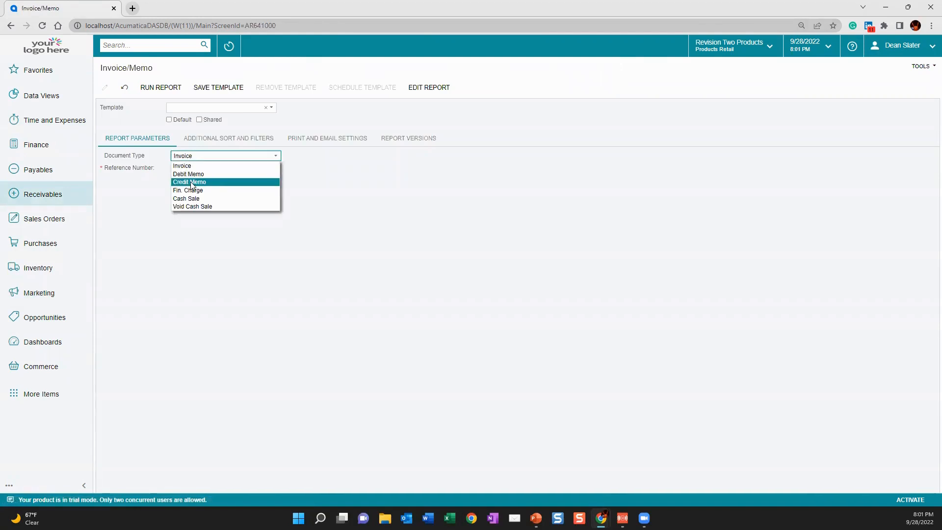
left_click(405, 196)
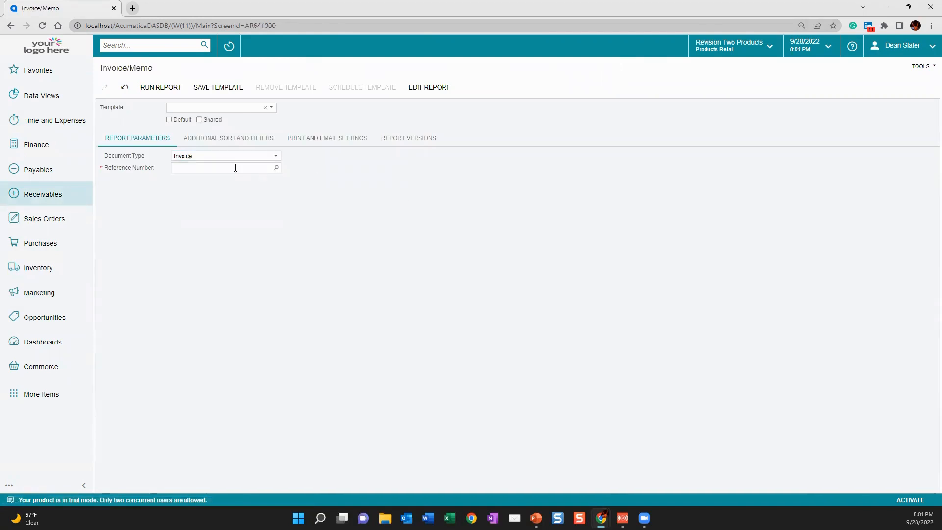
left_click(276, 168)
double_click(201, 239)
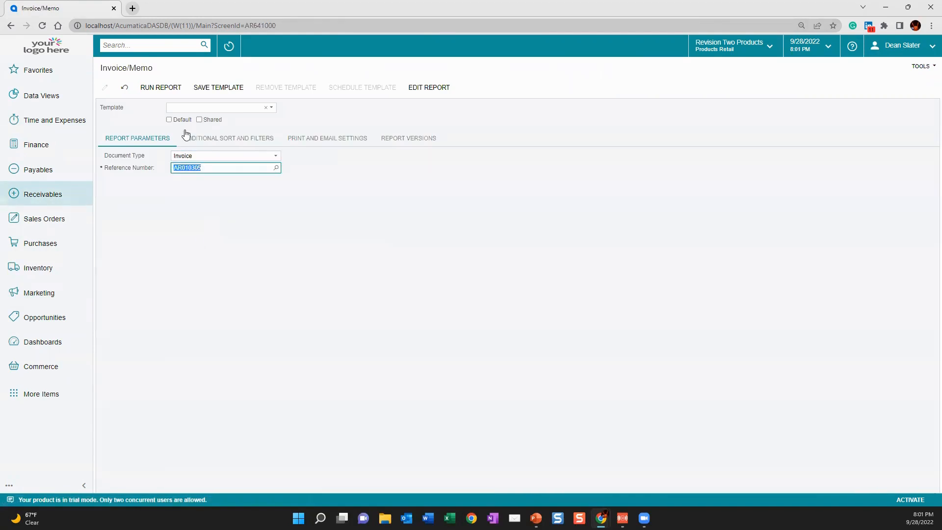
left_click(151, 88)
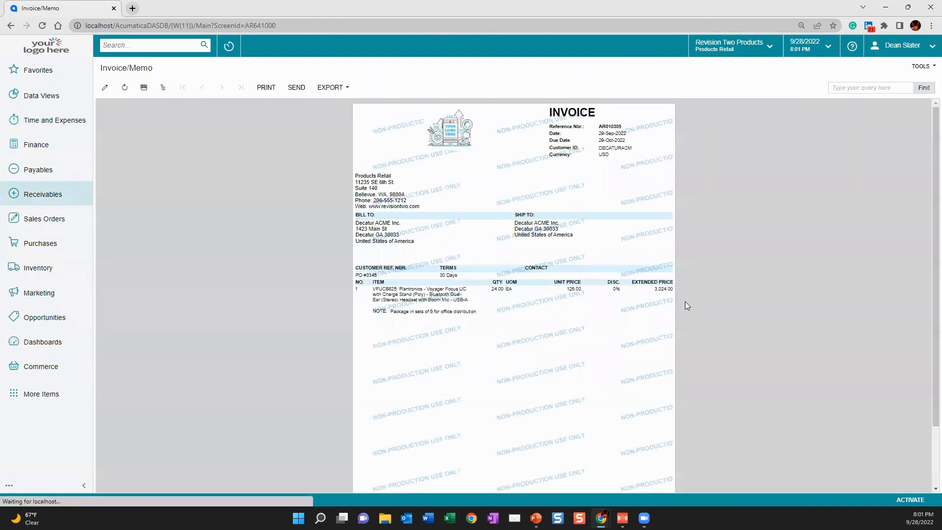
left_click(104, 88)
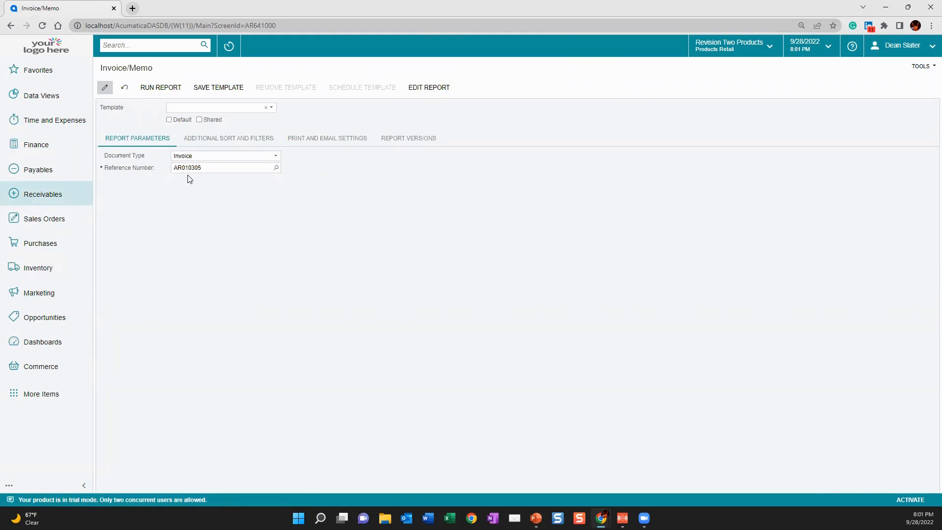
Step: Open the AR Aging report from the Receivables workspace, run it with its default parameters, and return to the parameters
left_click(38, 197)
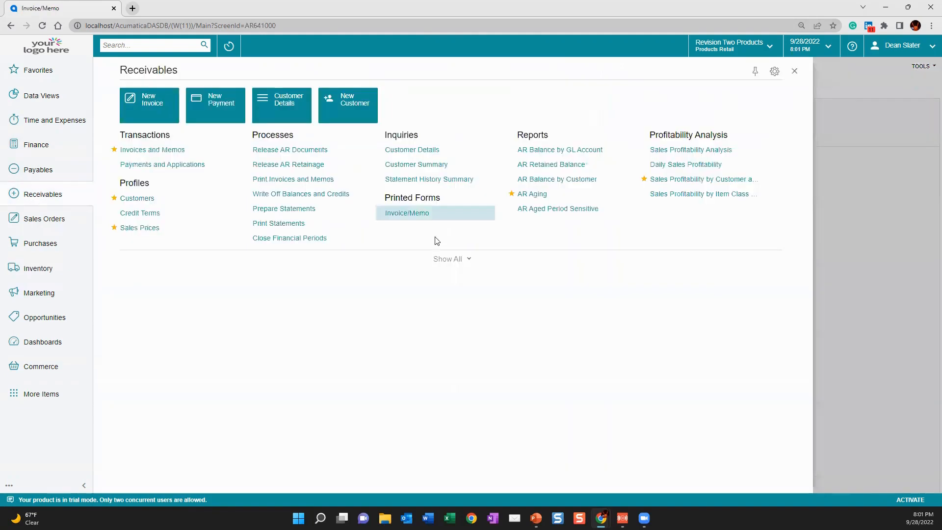
left_click(421, 214)
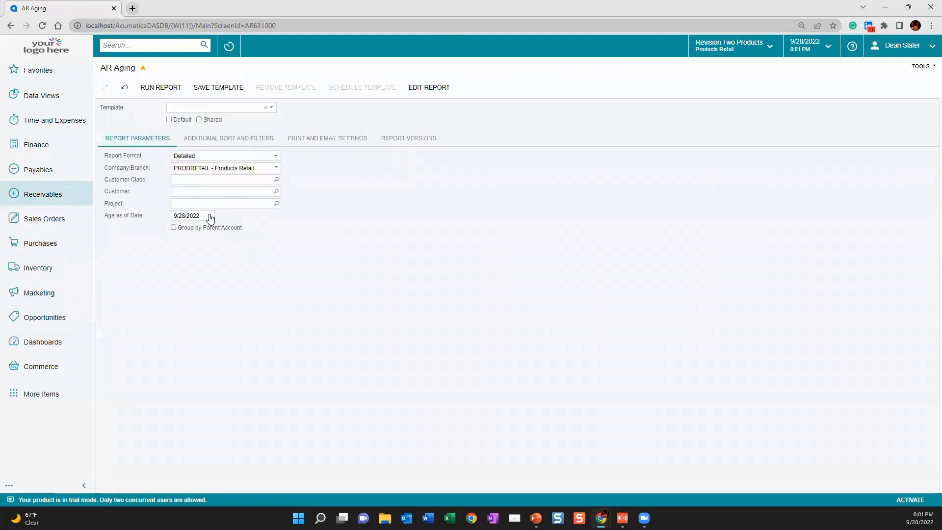
left_click(161, 87)
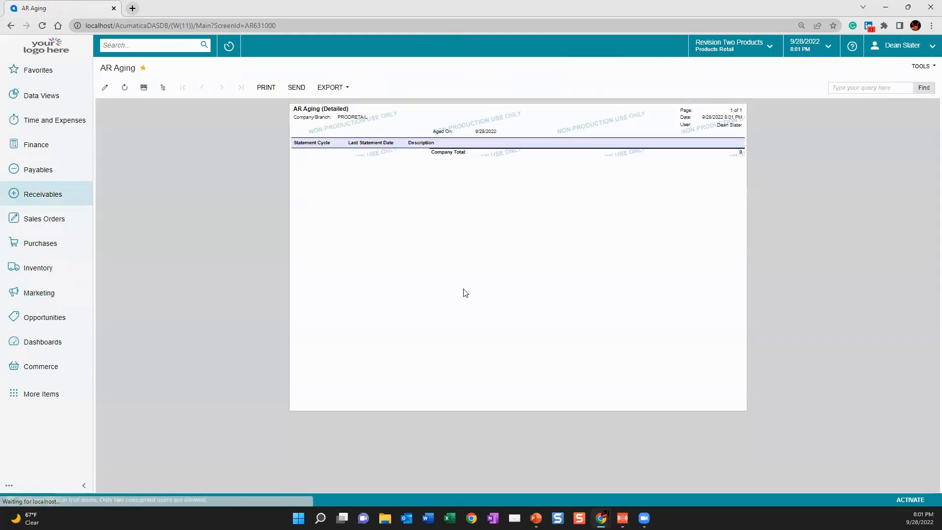
left_click(105, 88)
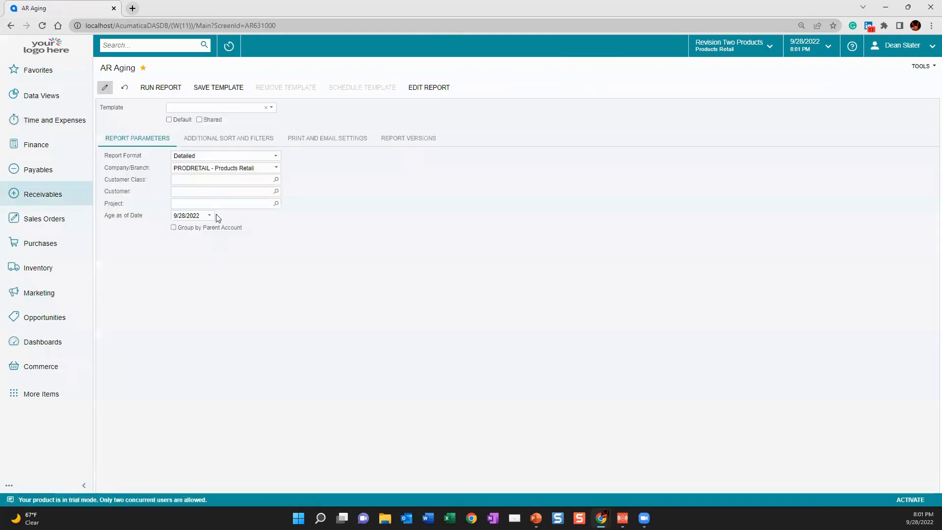
Step: Try to move the AR Aging report's Age as of Date to an earlier year and rerun the report
left_click(208, 216)
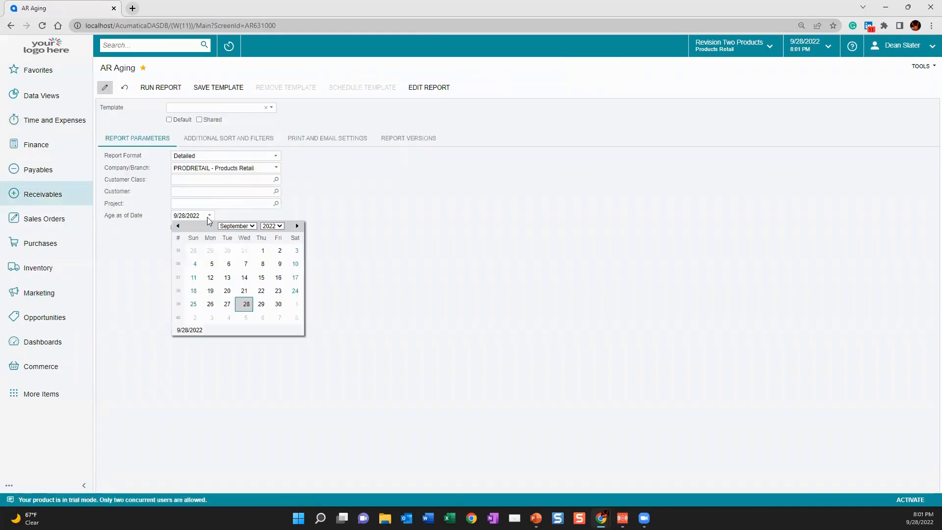
left_click(178, 226)
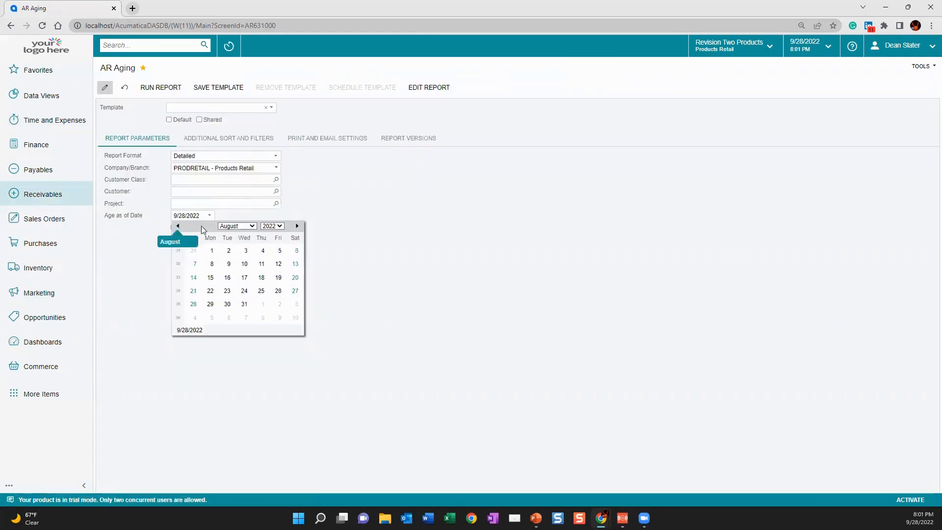
left_click(272, 226)
left_click(269, 275)
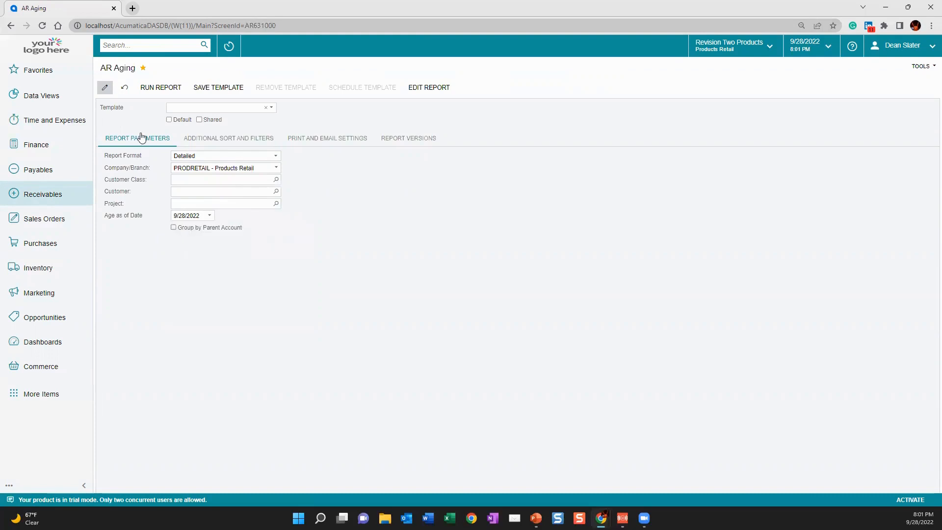
left_click(162, 89)
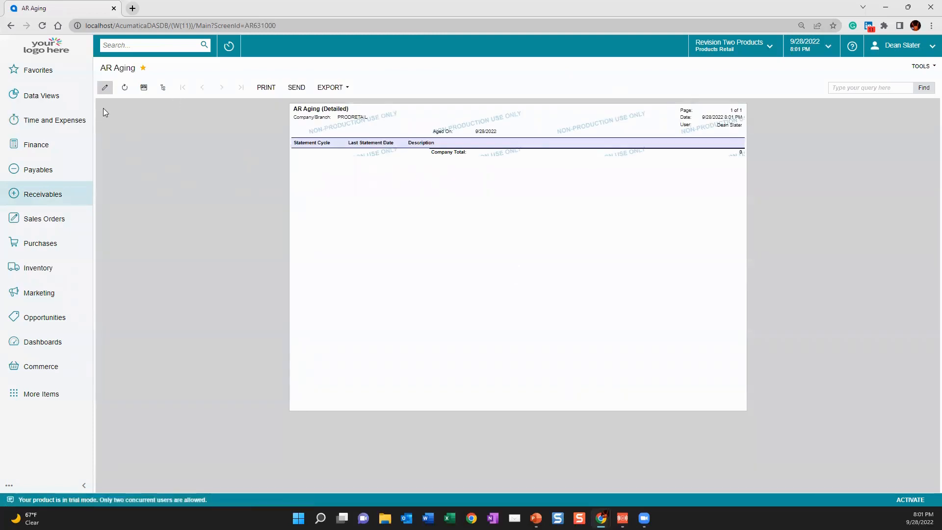
left_click(105, 87)
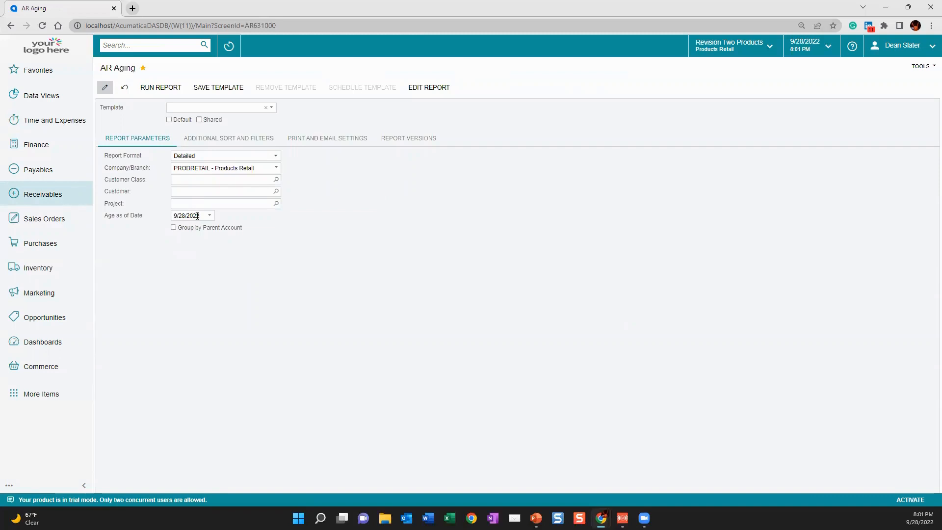
Step: Set the AR Aging report's Company/Branch to PRODUCTS - Revision Two Products and run the report
left_click(210, 178)
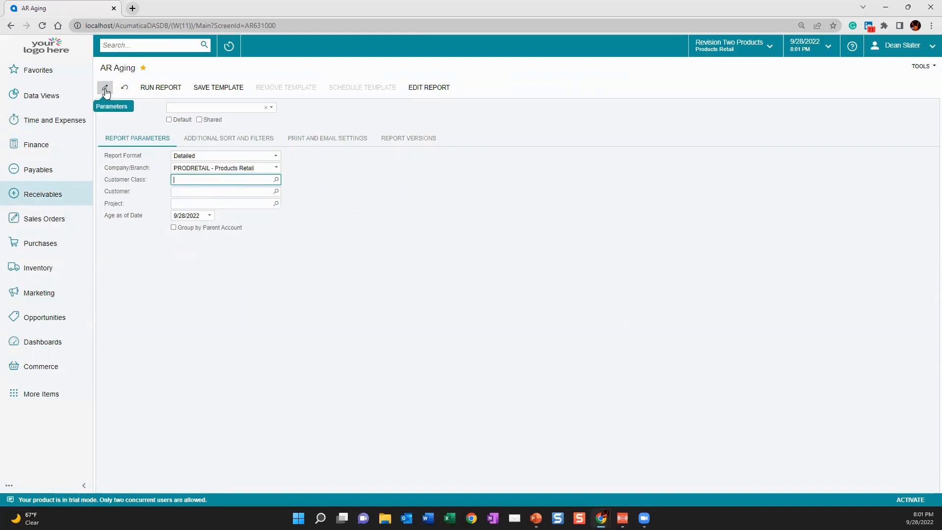
left_click(277, 168)
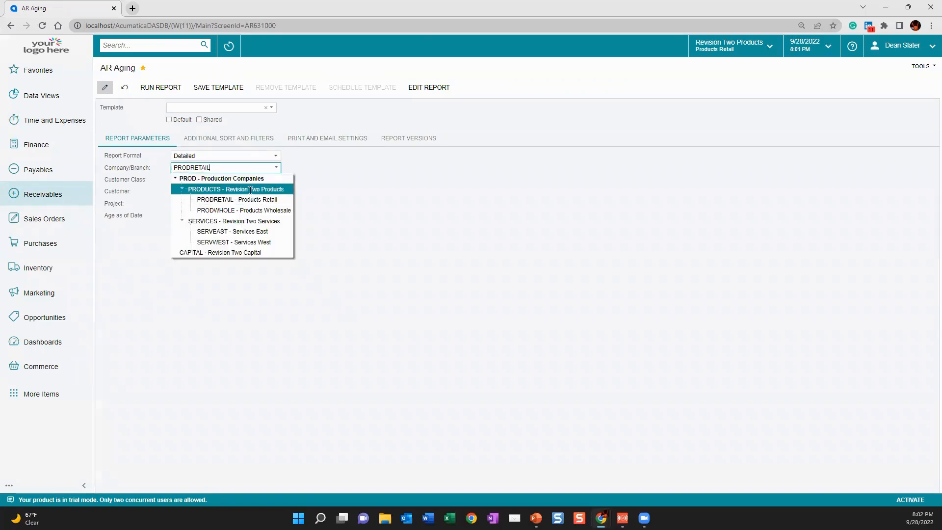
left_click(235, 189)
left_click(179, 88)
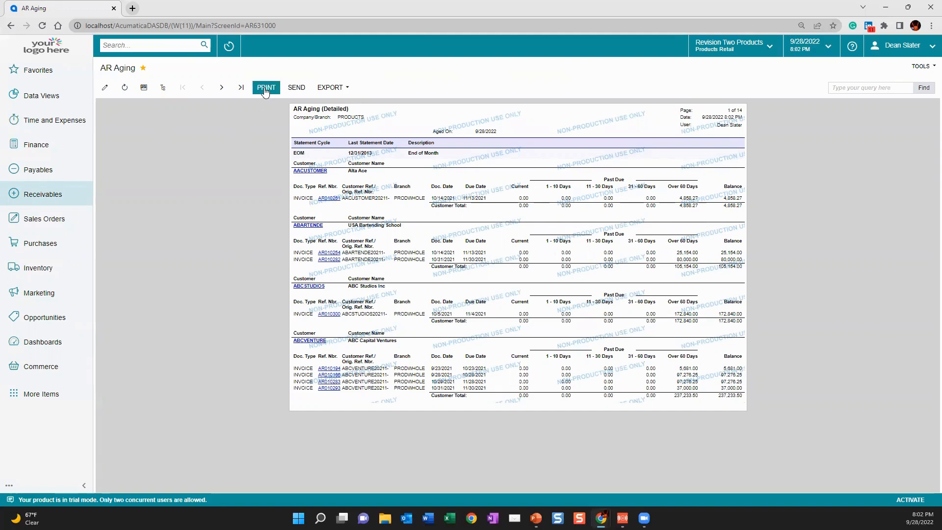
Step: Show the AR Aging report's group tree and expand the EOM group to look over its customer entries
left_click(345, 88)
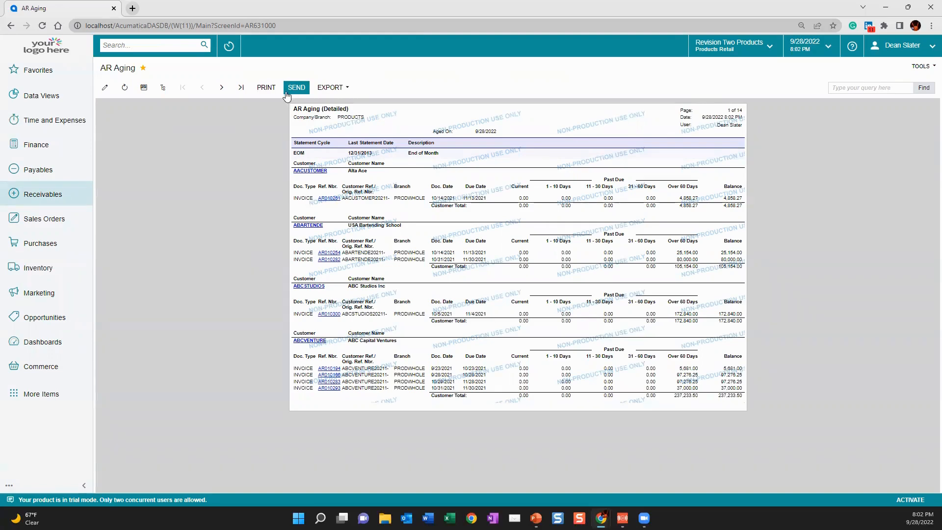
left_click(163, 89)
left_click(100, 104)
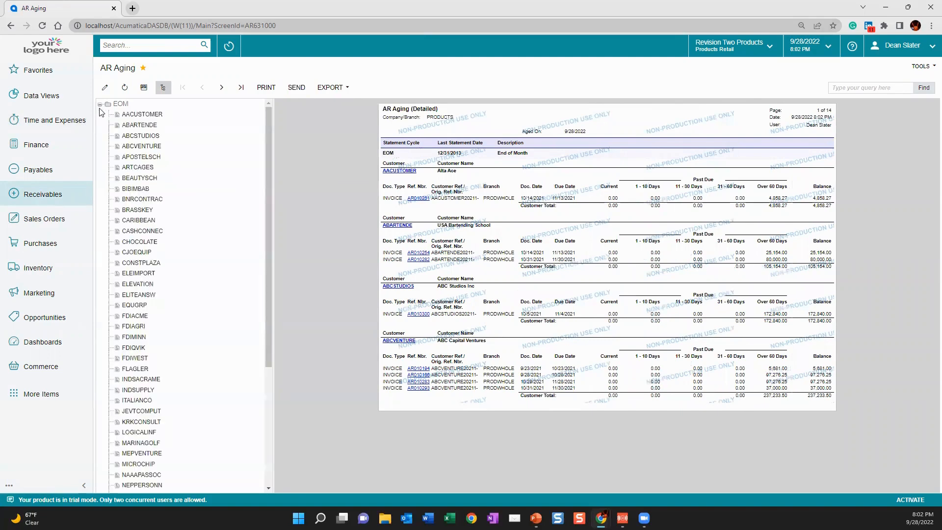
left_click_drag(272, 301, 228, 176)
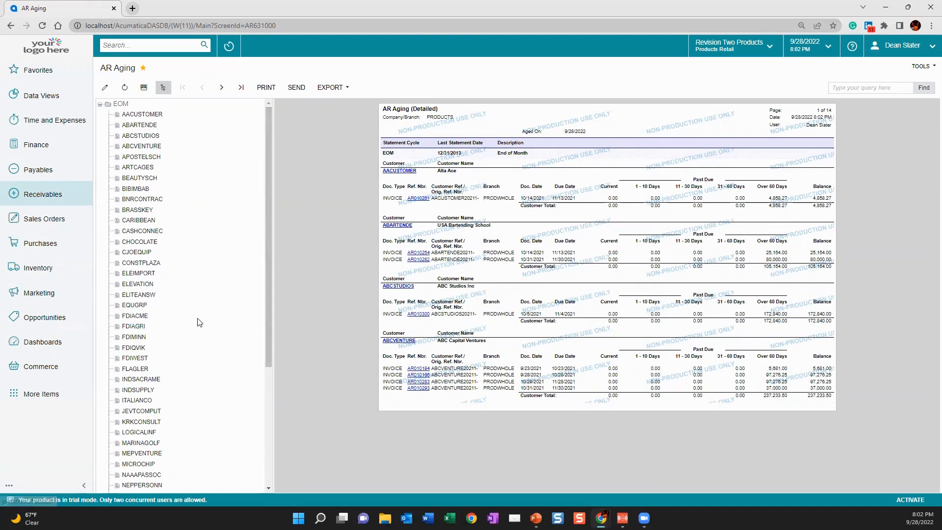
left_click_drag(271, 300, 275, 280)
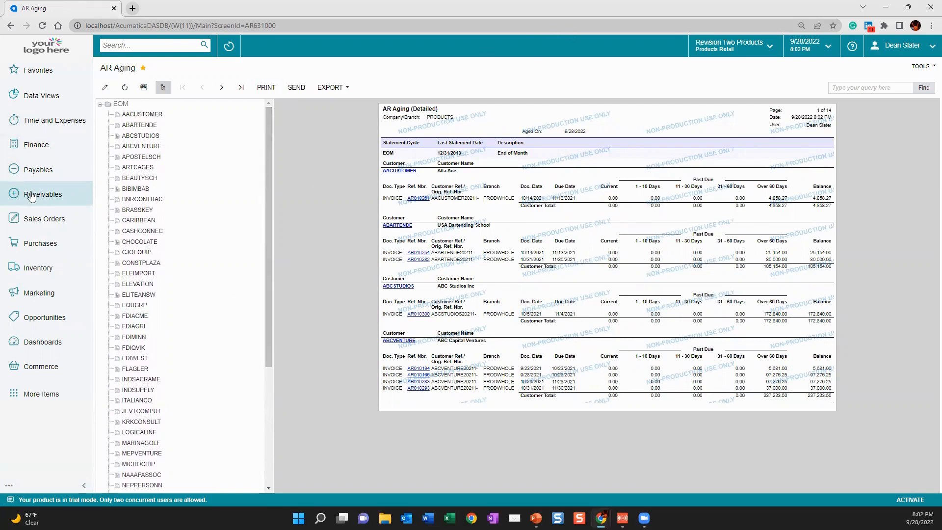
Step: Open the Profit & Loss Rolling 12 Month statement from the Finance workspace and run it for financial period 09-2021
left_click(34, 145)
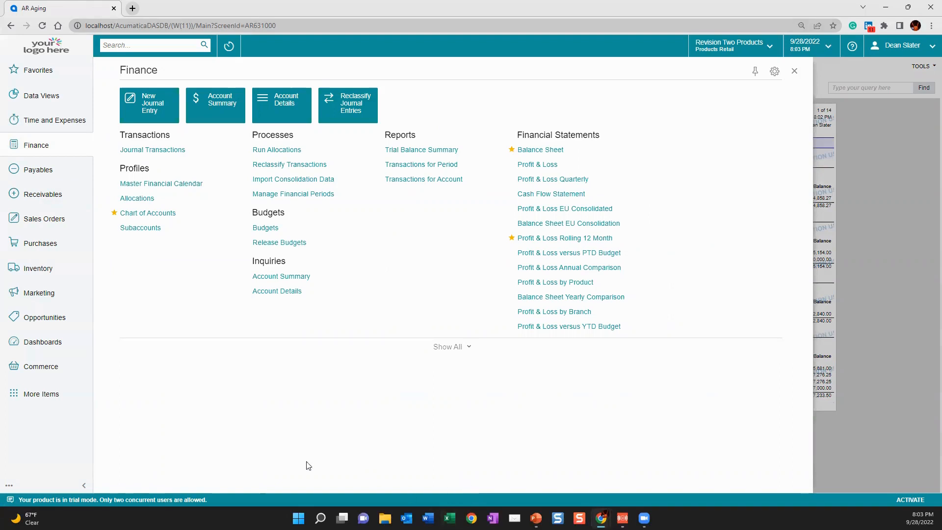
left_click(577, 241)
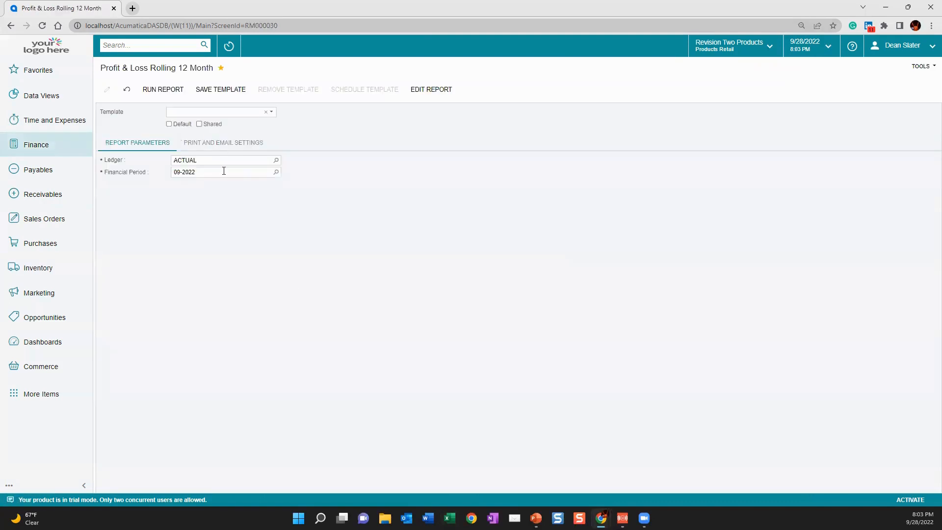
left_click(224, 171)
type("09-2021")
key("Tab")
left_click(163, 90)
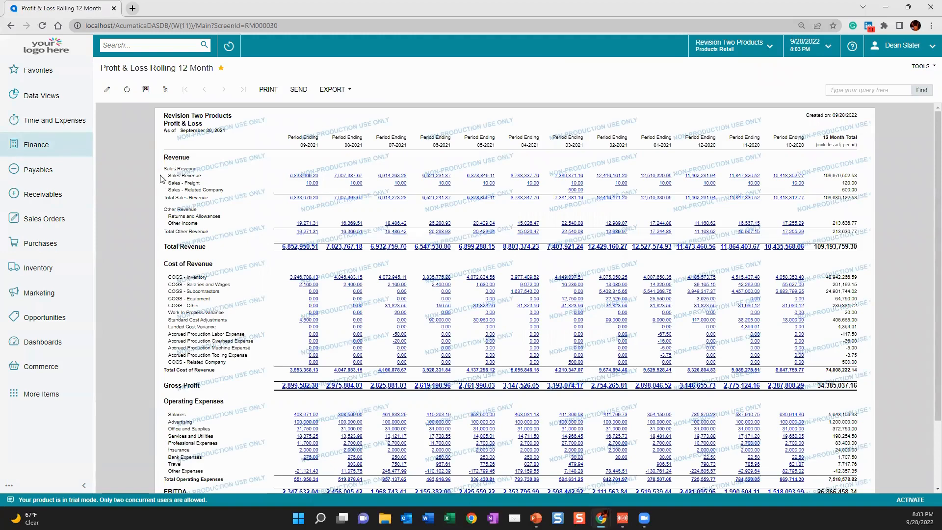
Step: Review the rolling profit and loss statement from revenue to net income, and highlight the period column headings
scroll(230, 287, "down", 3)
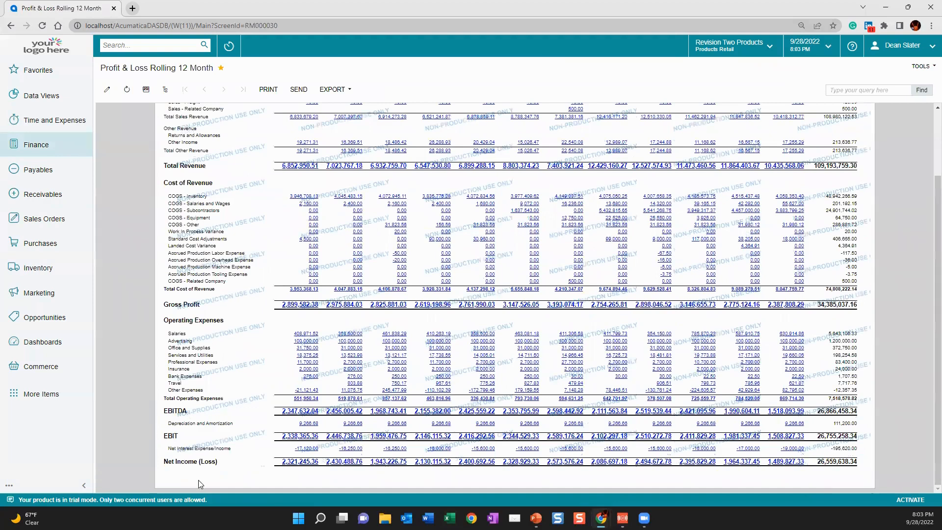
scroll(263, 149, "up", 3)
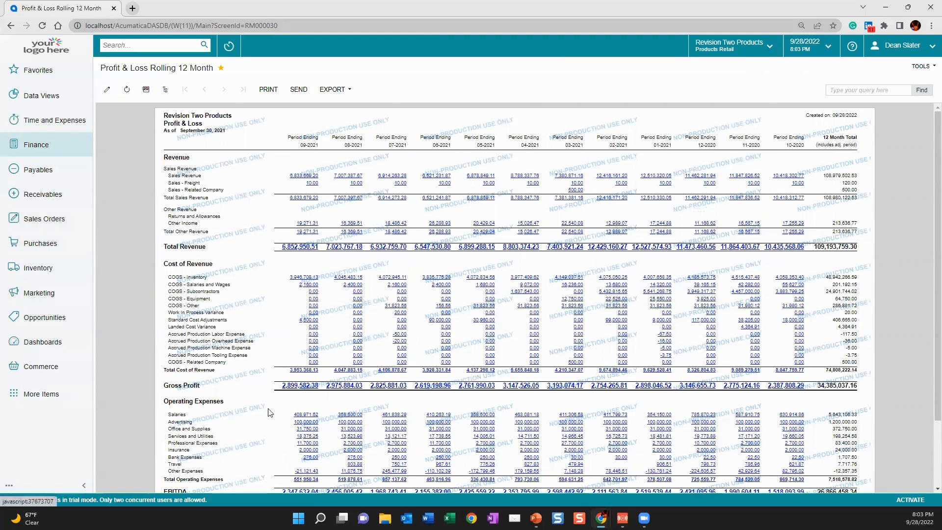
scroll(470, 316, "down", 2)
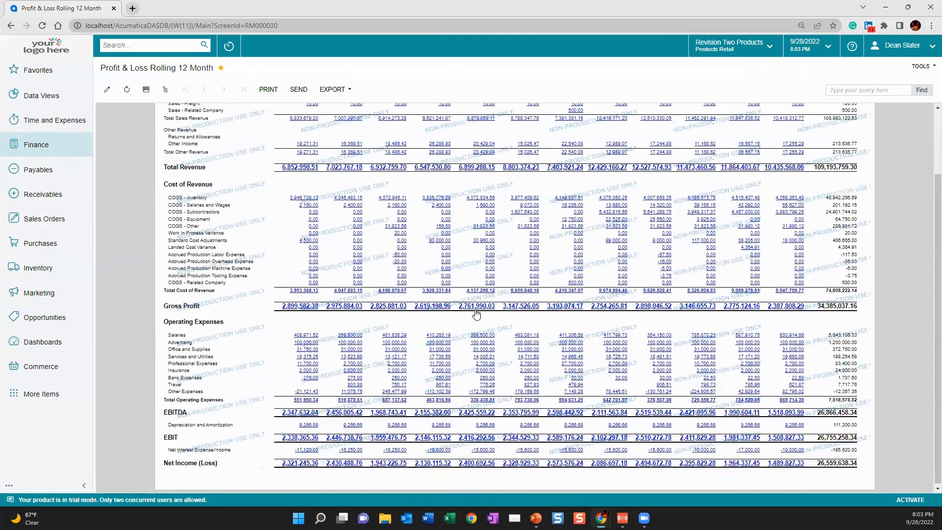
scroll(479, 312, "up", 1)
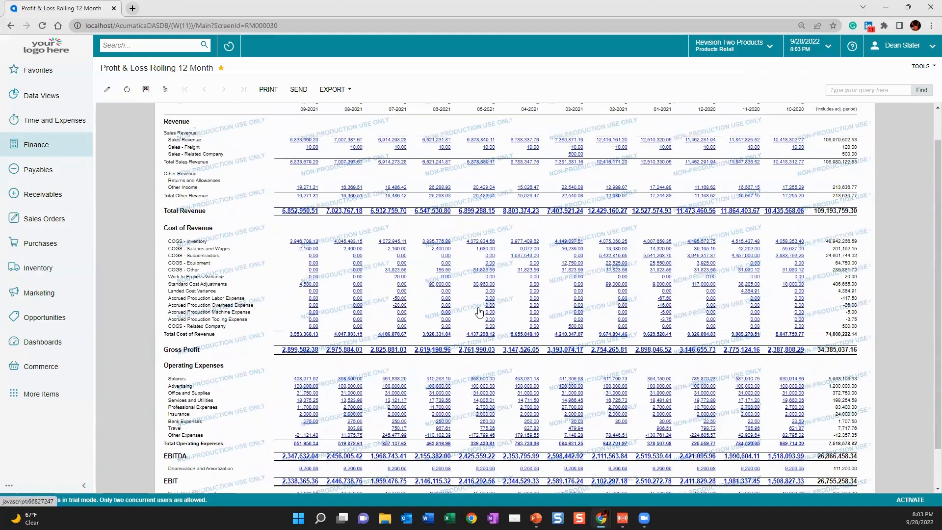
scroll(480, 312, "up", 1)
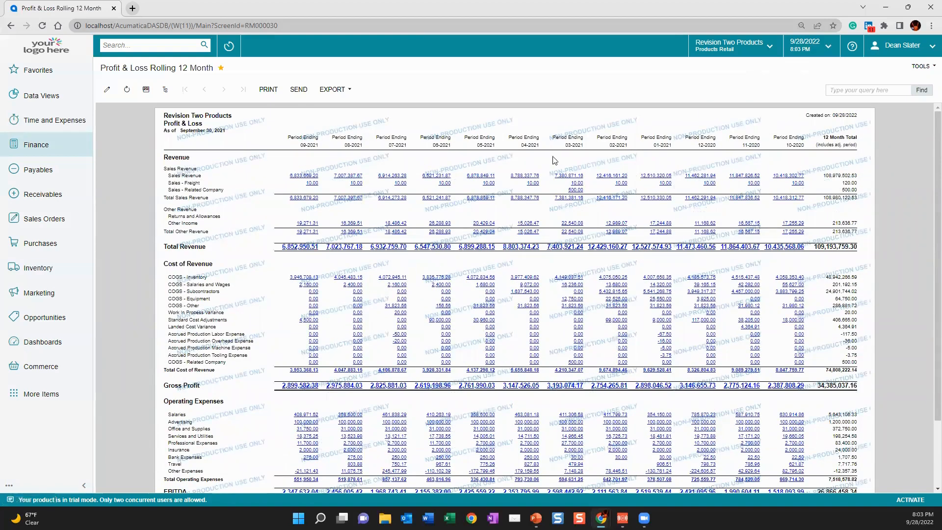
left_click_drag(299, 148, 374, 150)
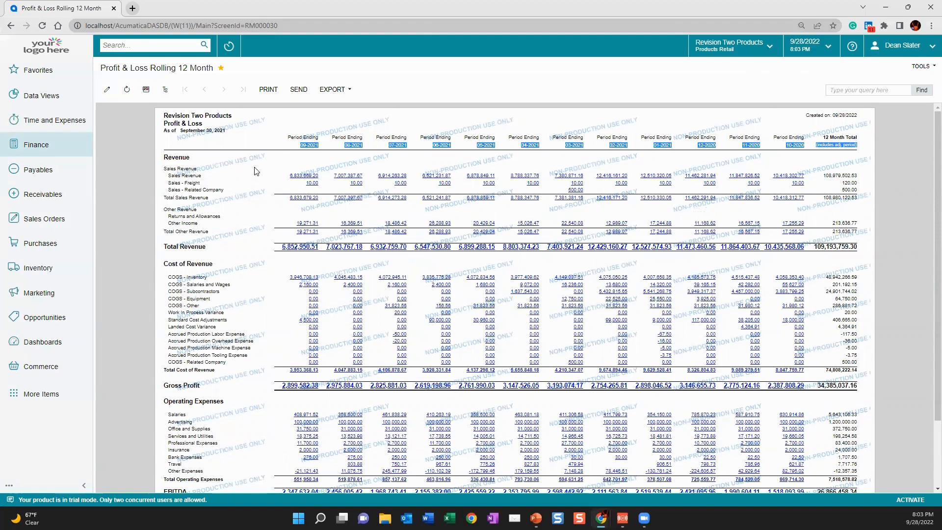
Step: Drill down from the 09-2021 Other Income amount through General Ledger Details to Account Details, and close both detail pages
left_click(305, 224)
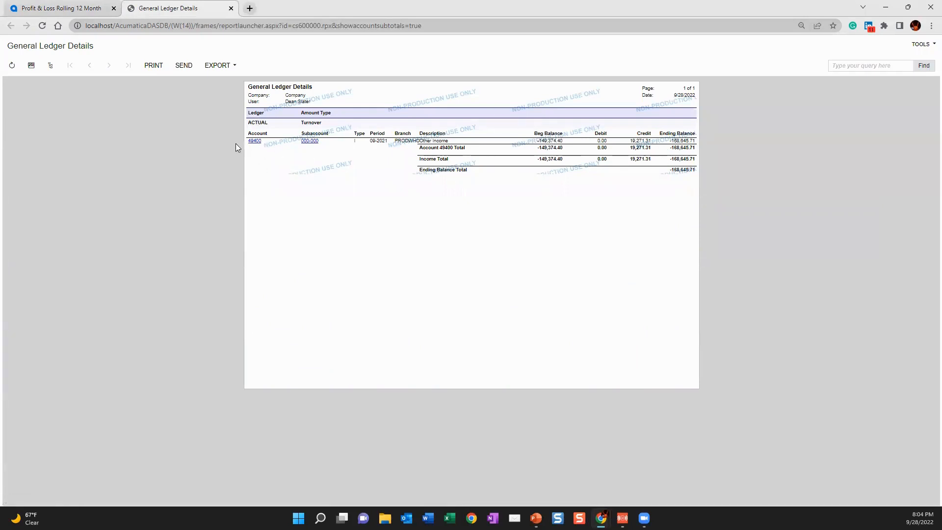
left_click(254, 141)
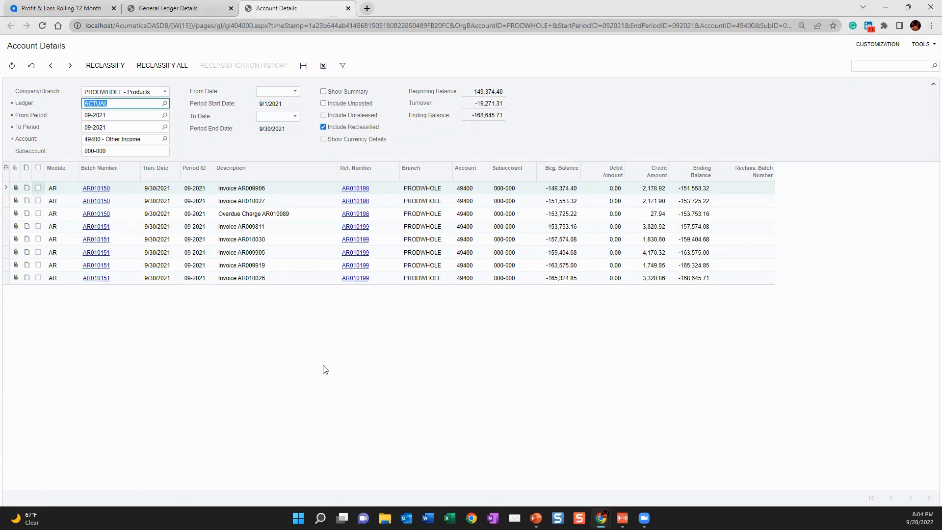
left_click(348, 8)
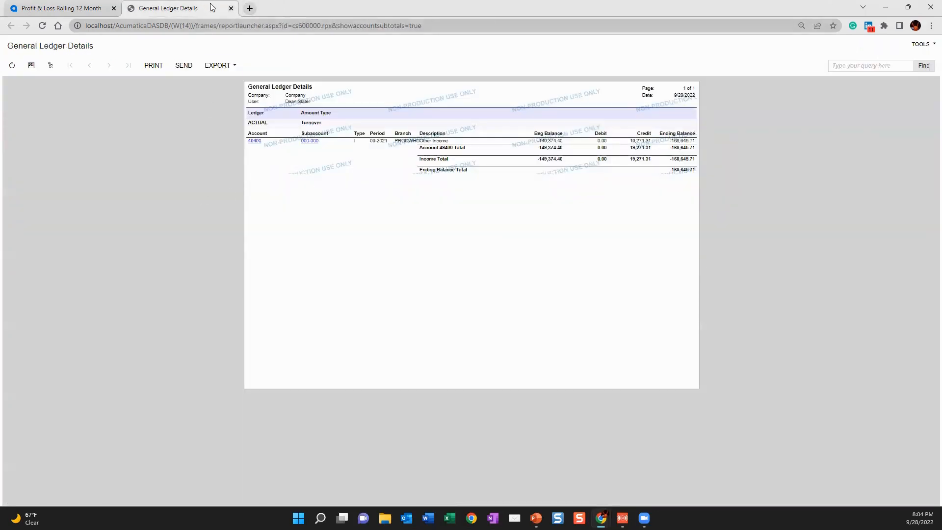
left_click(231, 9)
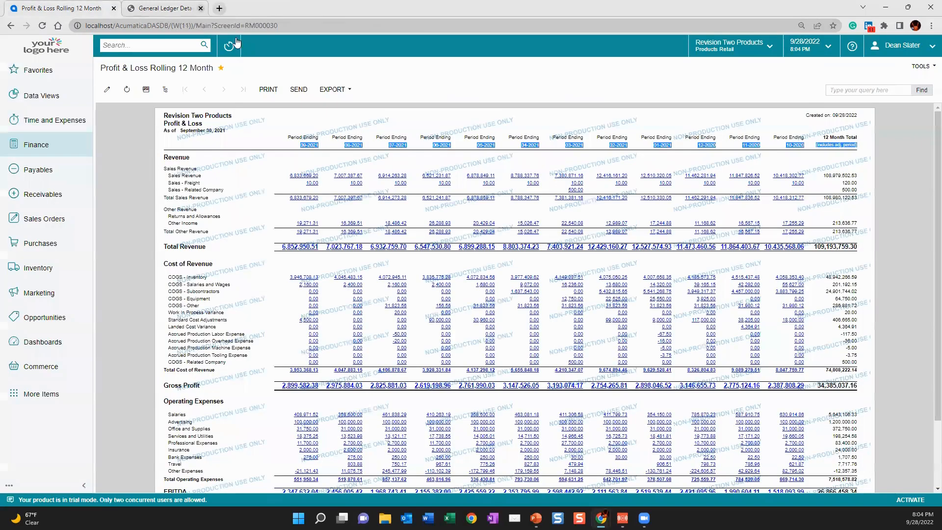
Step: Show the rolling profit and loss statement's group tree and check the list of companies and branches without switching branch
left_click(167, 91)
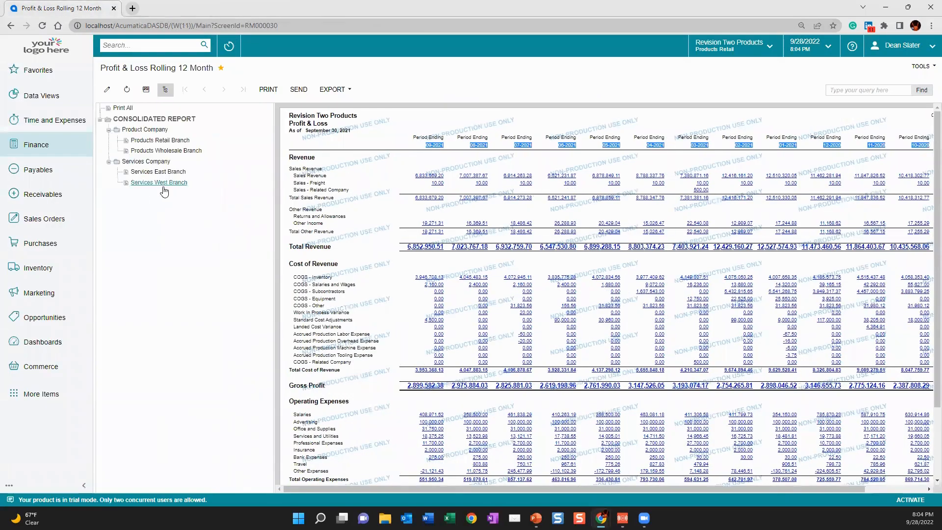
left_click(769, 46)
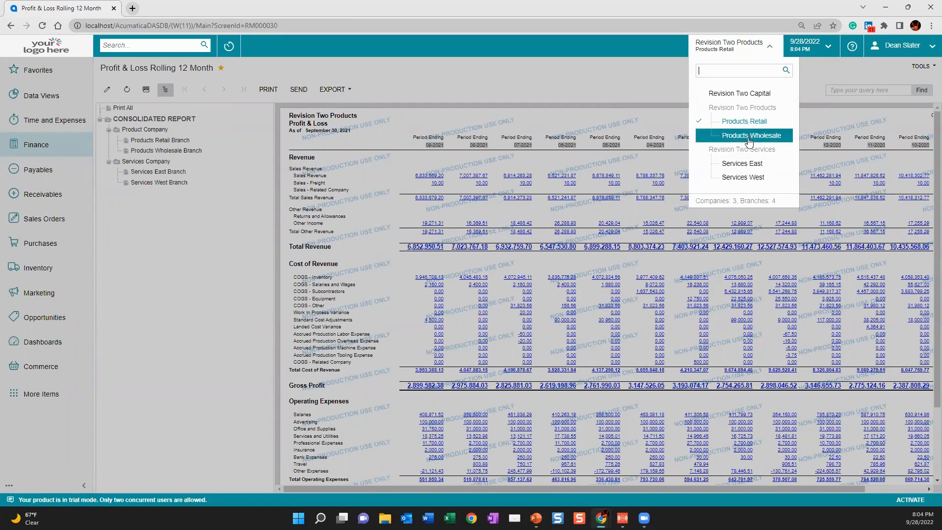
left_click(141, 233)
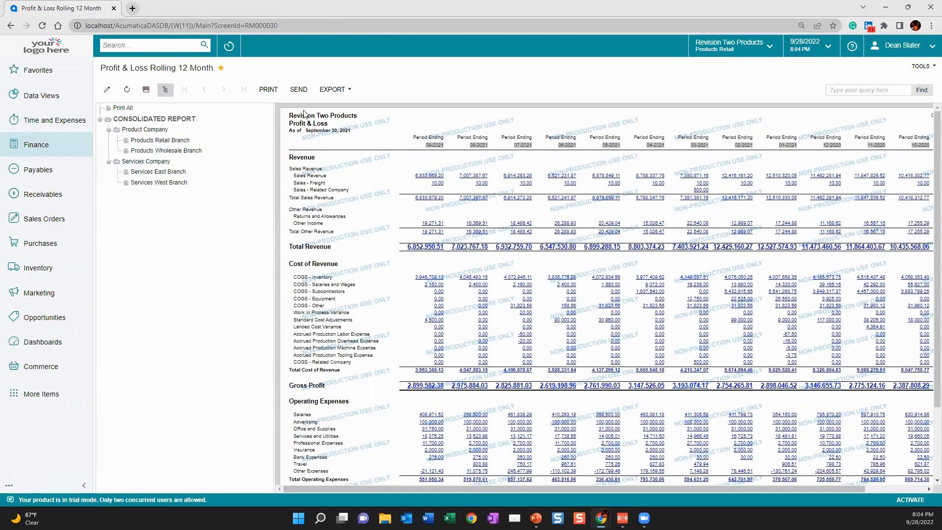
Step: View the rolling profit and loss statement for Product Company and for Products Retail Branch, narrowing the group tree
left_click(155, 130)
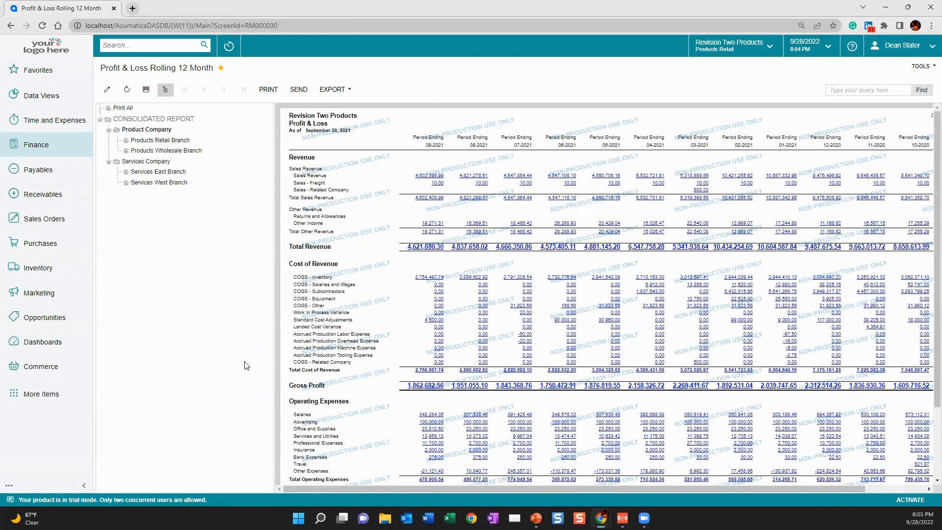
left_click_drag(273, 355, 218, 368)
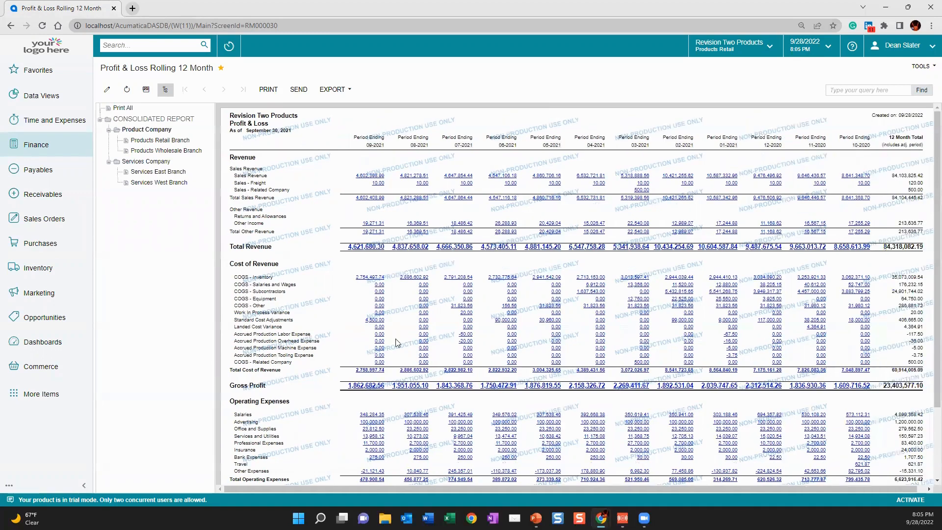
left_click(174, 141)
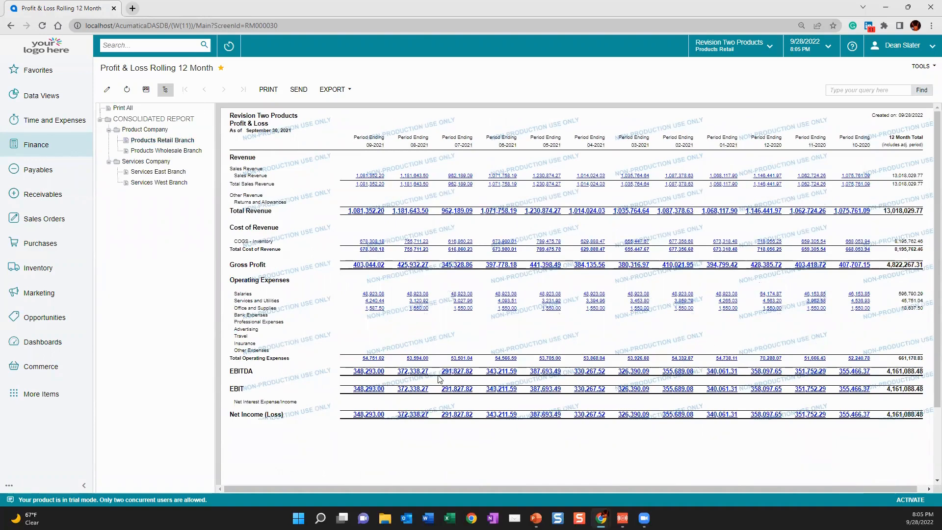
Step: Show all Finance workspace items, open Report Definitions, and open the DPL12 Profit and Loss Rolling 12 Month definition
left_click(36, 145)
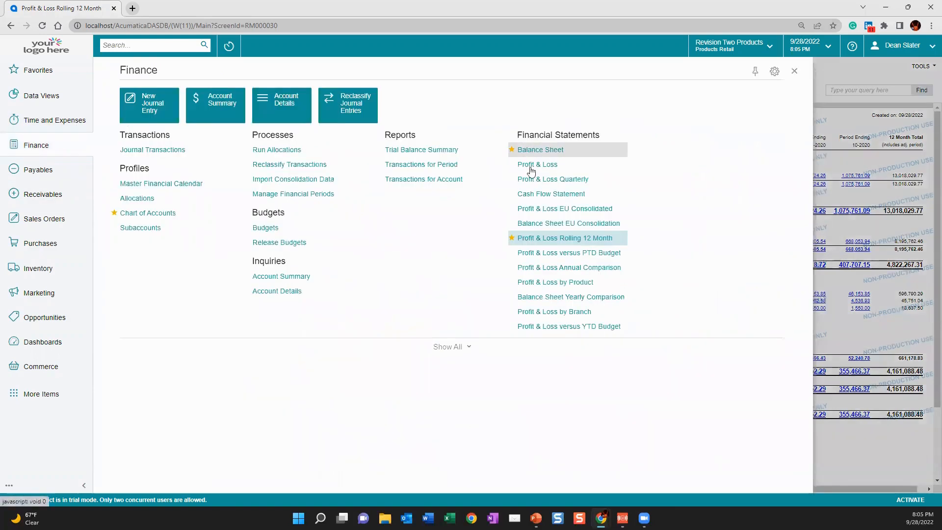
left_click(512, 150)
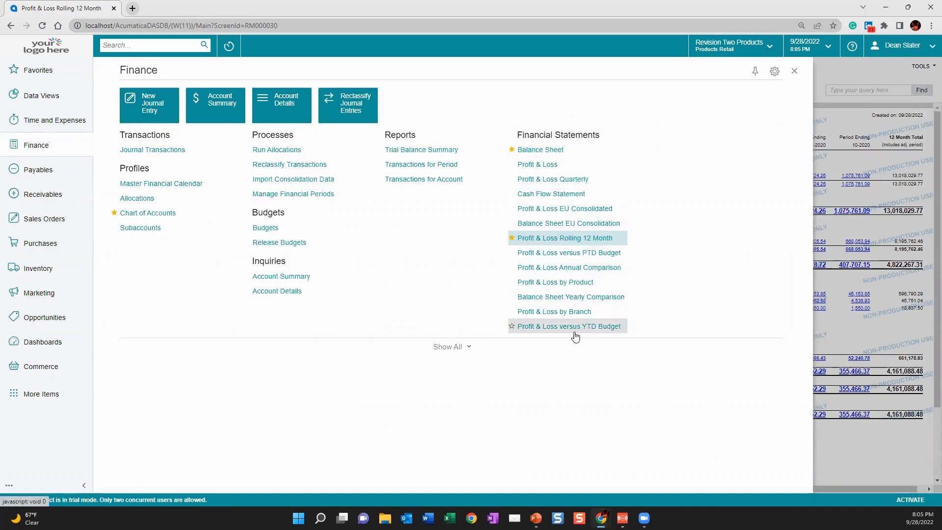
left_click(455, 347)
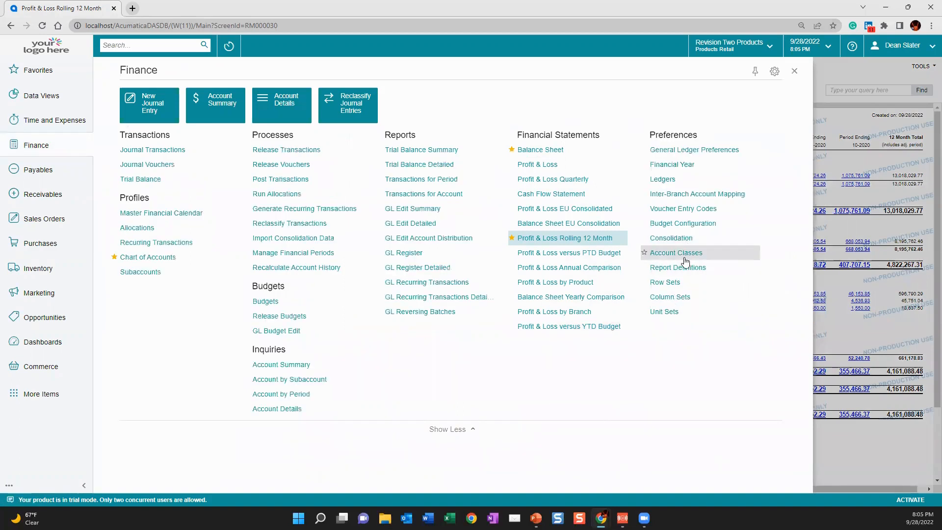
left_click(690, 268)
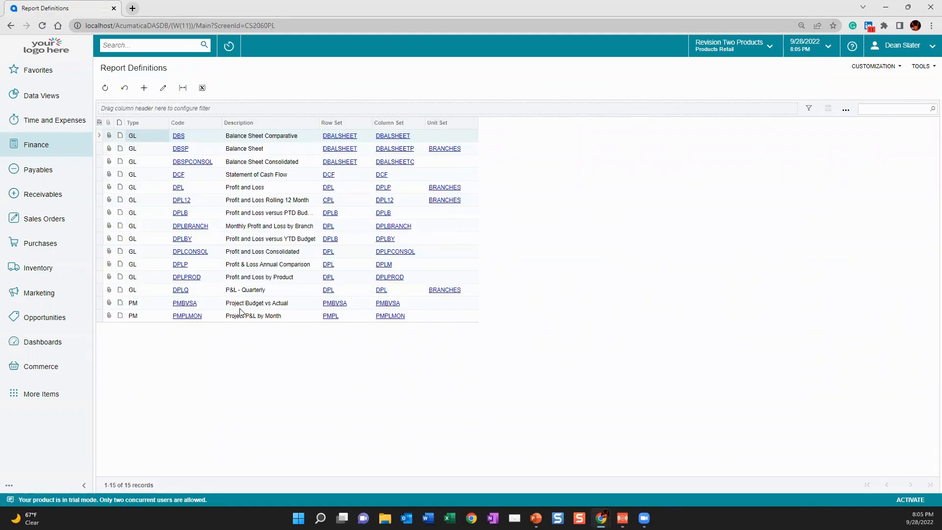
left_click(181, 201)
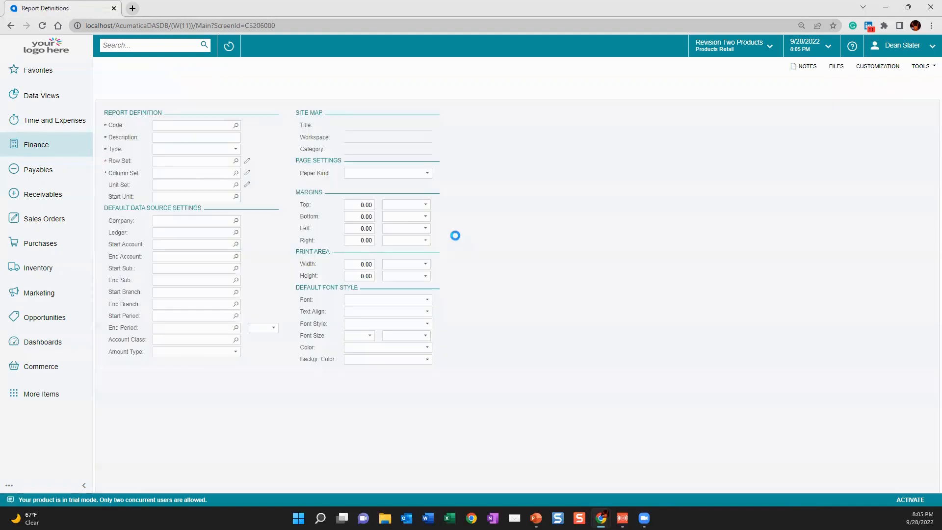
Step: Examine the DPL12 definition's row set, column set and unit set, and return to the report definitions list
left_click(158, 161)
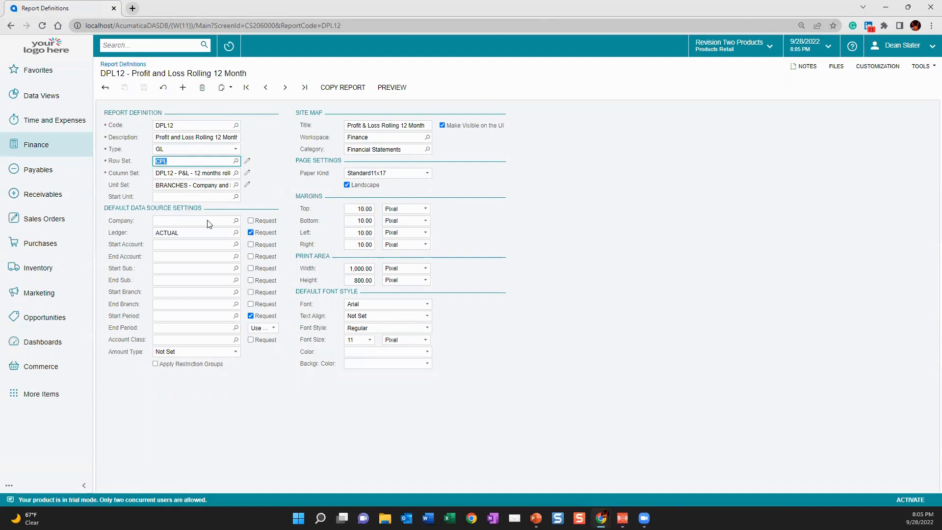
left_click(189, 172)
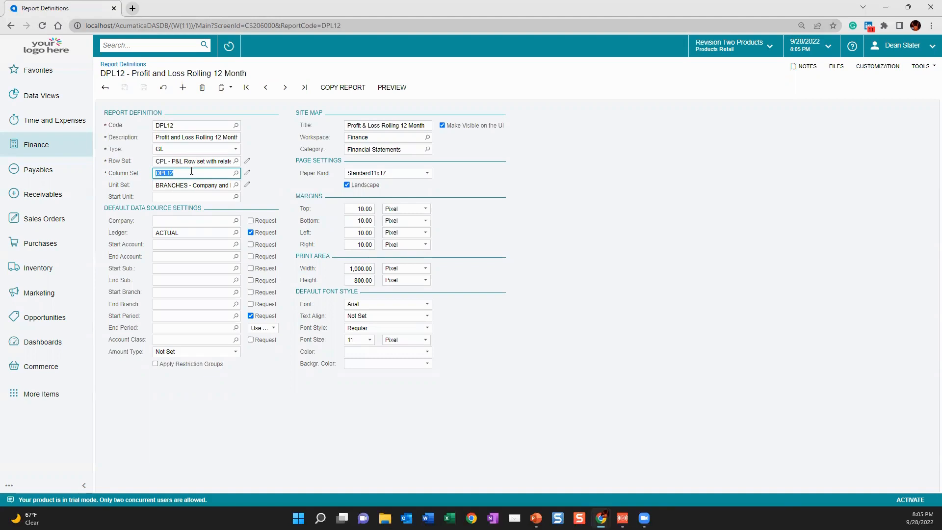
left_click(197, 189)
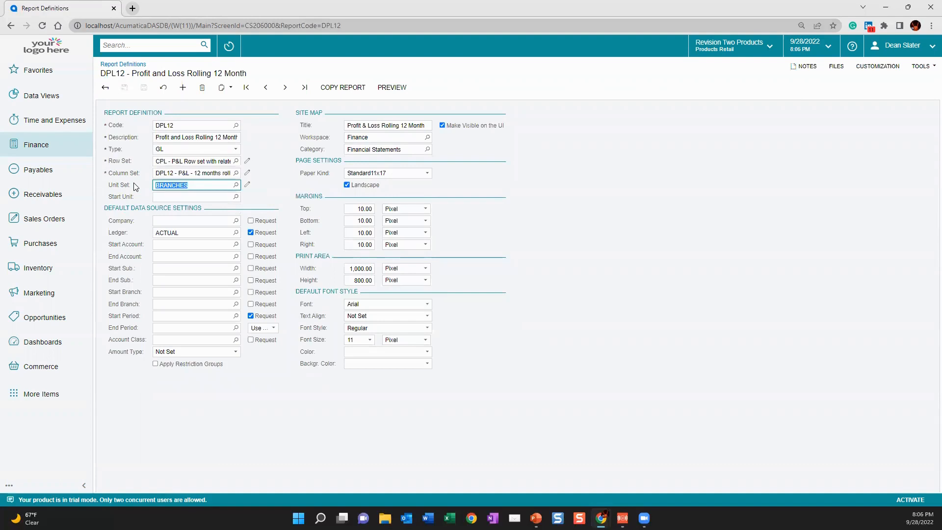
left_click(352, 88)
left_click(105, 87)
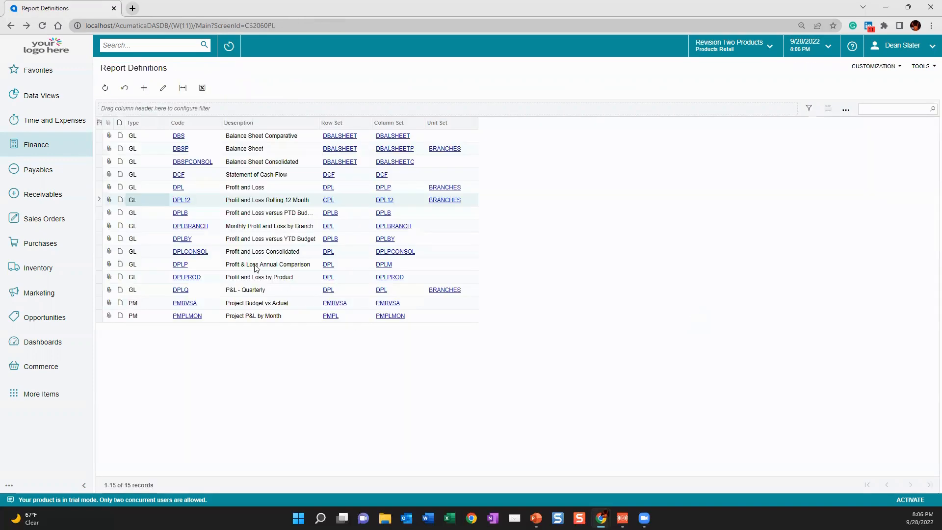
Step: Open the Customer View dashboard and clear its Customer Account ID to include all customers
left_click(40, 146)
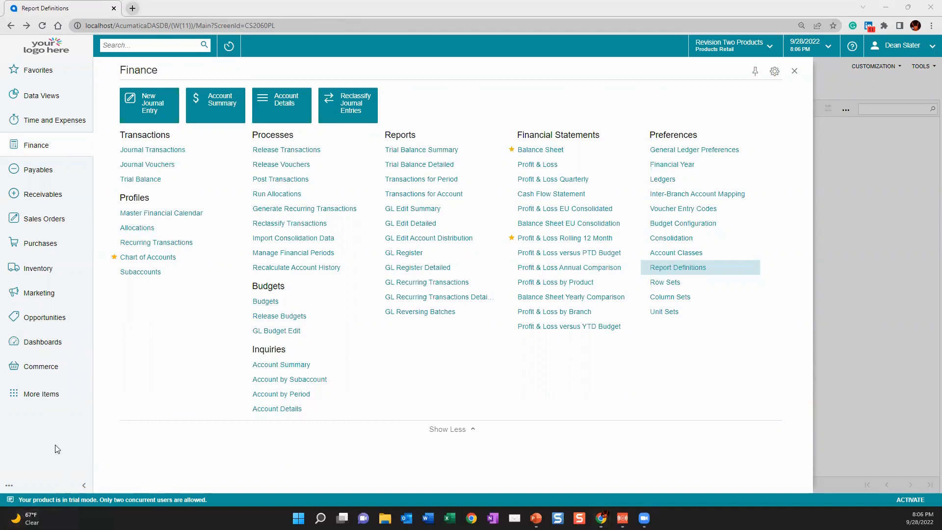
left_click(37, 344)
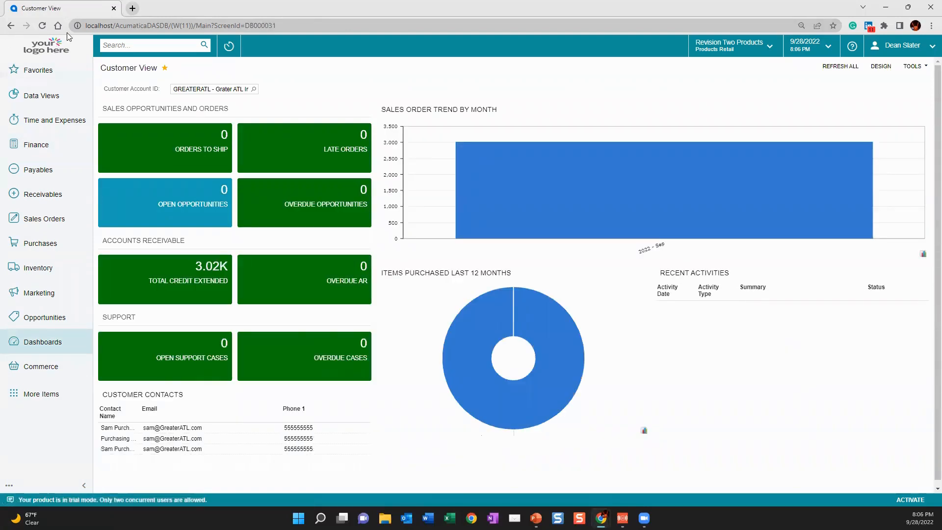
left_click(239, 85)
key("Delete")
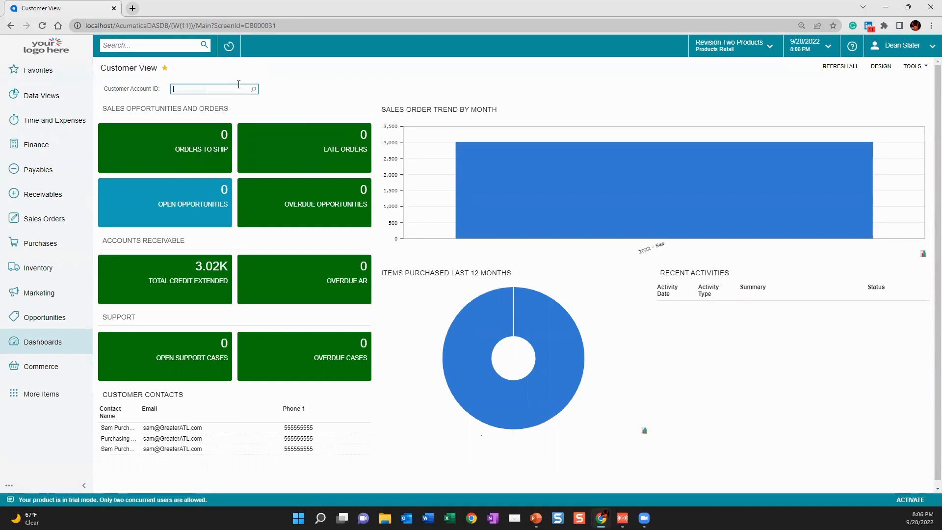
key("Tab")
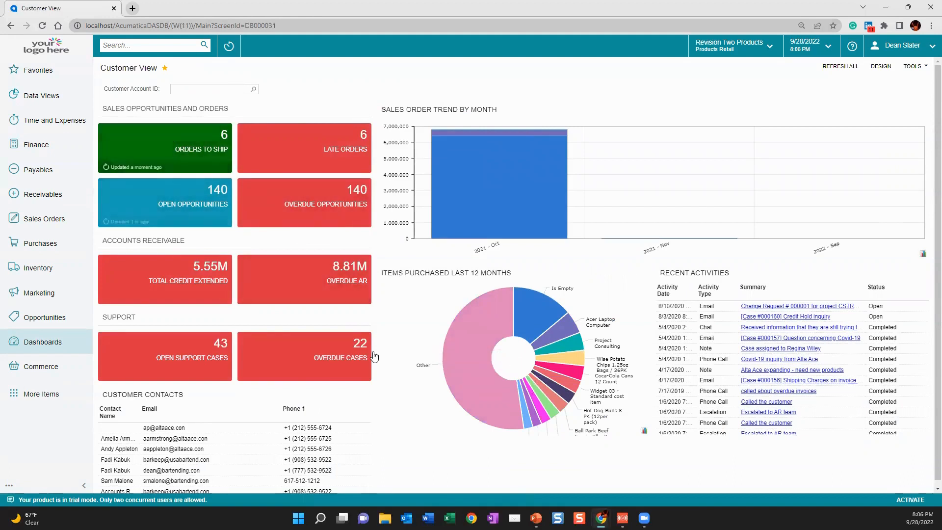
Step: Look over the Customer View widgets, drill down from Open Opportunities, and select the Searching for Office Headsets record
scroll(536, 474, "down", 1)
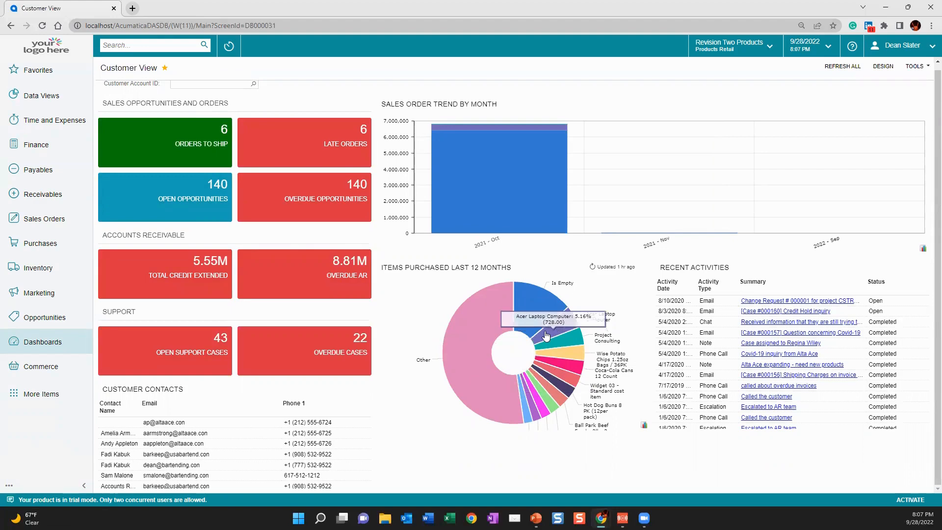
left_click(171, 199)
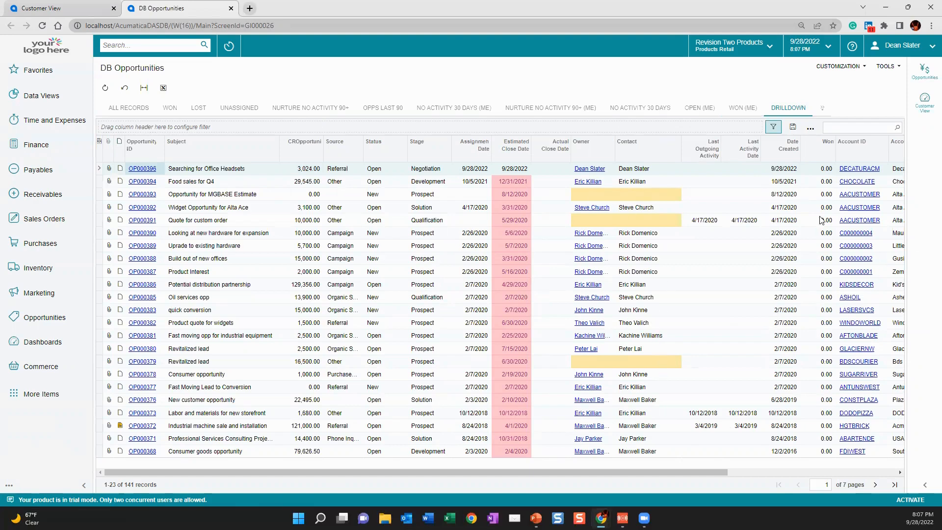
left_click(736, 175)
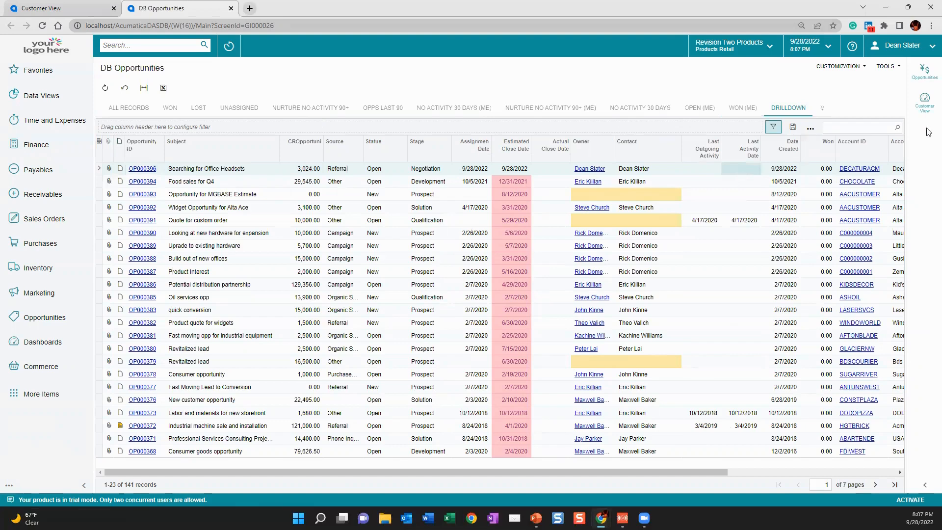
Step: Preview the Decatur ACME Inc. Customer View dashboard and the Office Headsets opportunity in the side panel, widening it and closing it after each
left_click(929, 106)
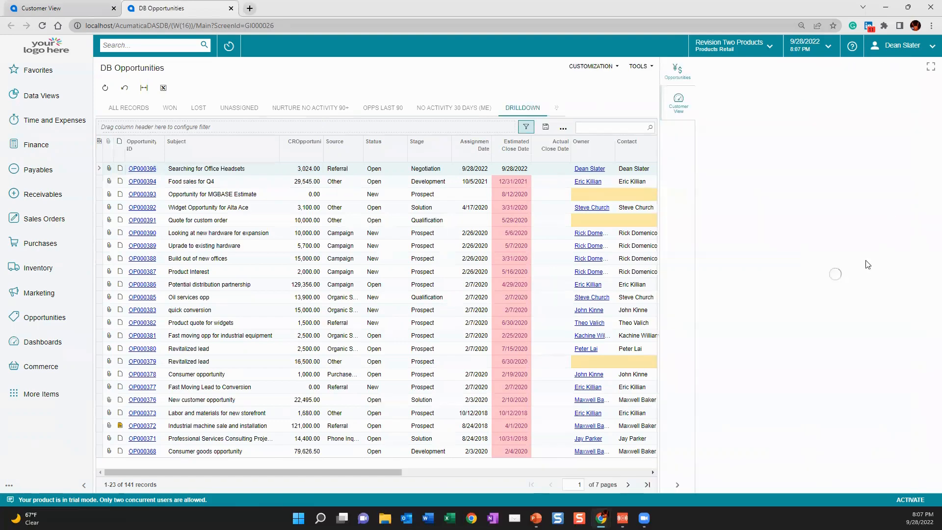
left_click_drag(661, 274, 573, 277)
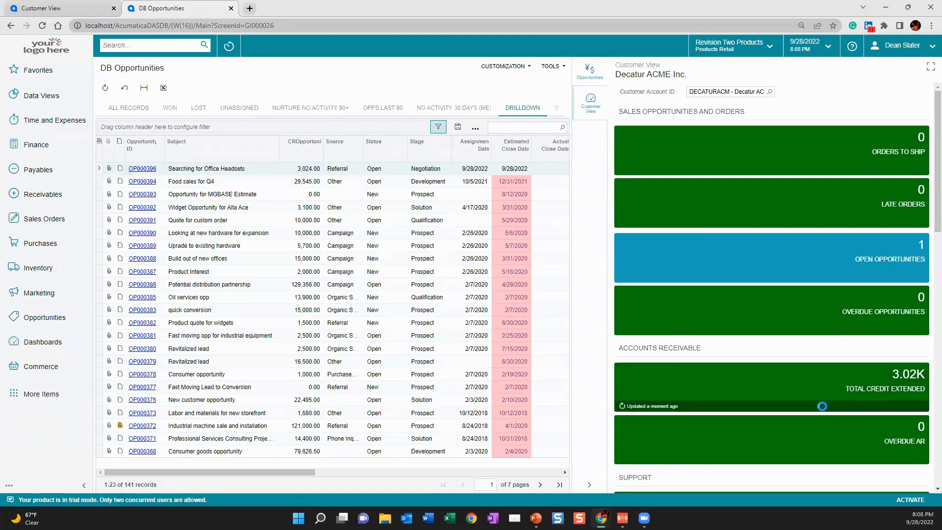
scroll(790, 390, "down", 6)
scroll(789, 389, "up", 6)
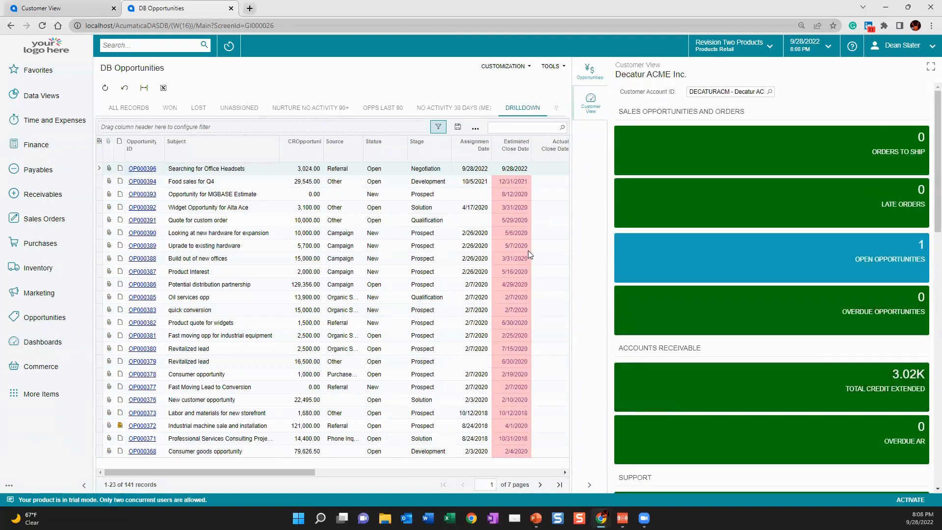
left_click(590, 486)
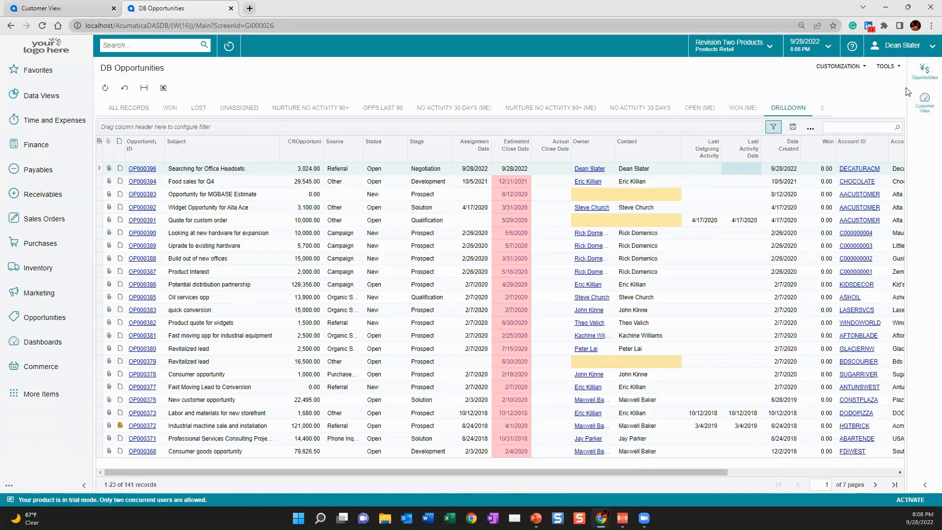
left_click(926, 72)
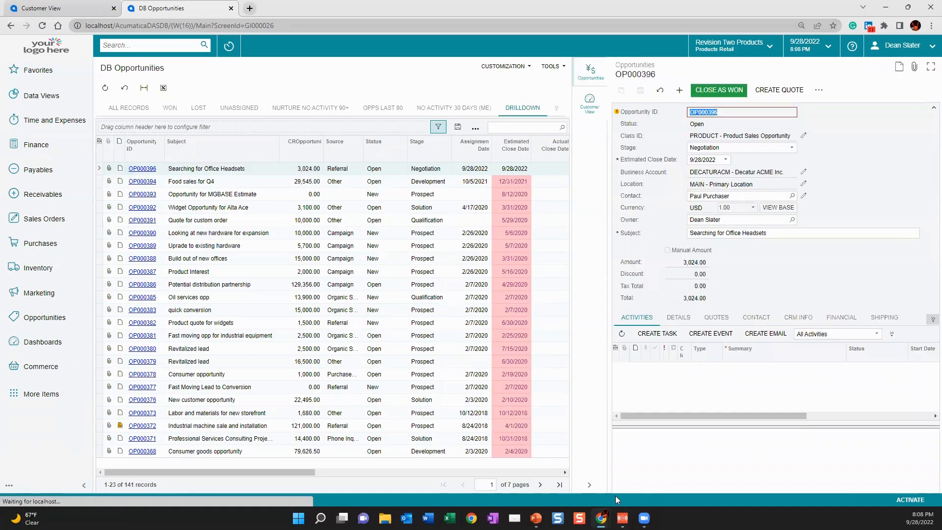
left_click(589, 484)
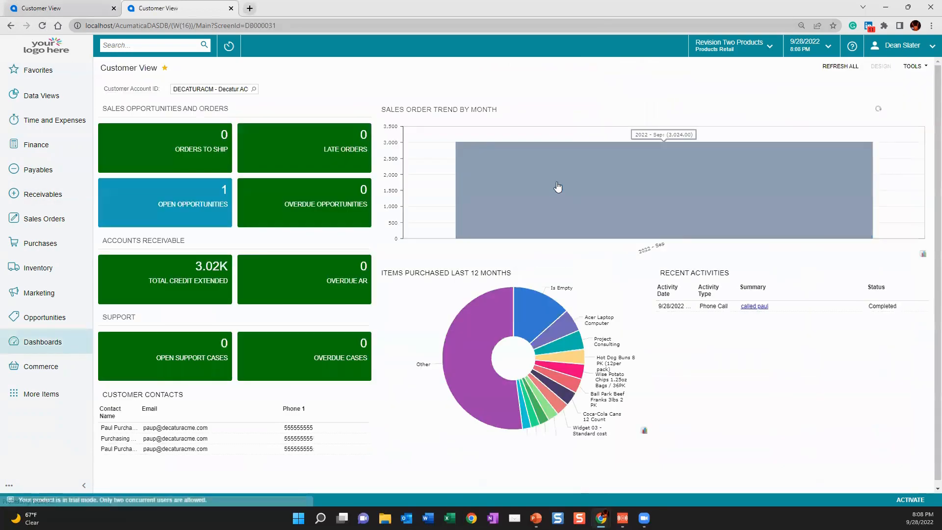
Step: Clear the Customer Account ID on the Customer View dashboard and switch the dashboard to design mode
left_click(231, 89)
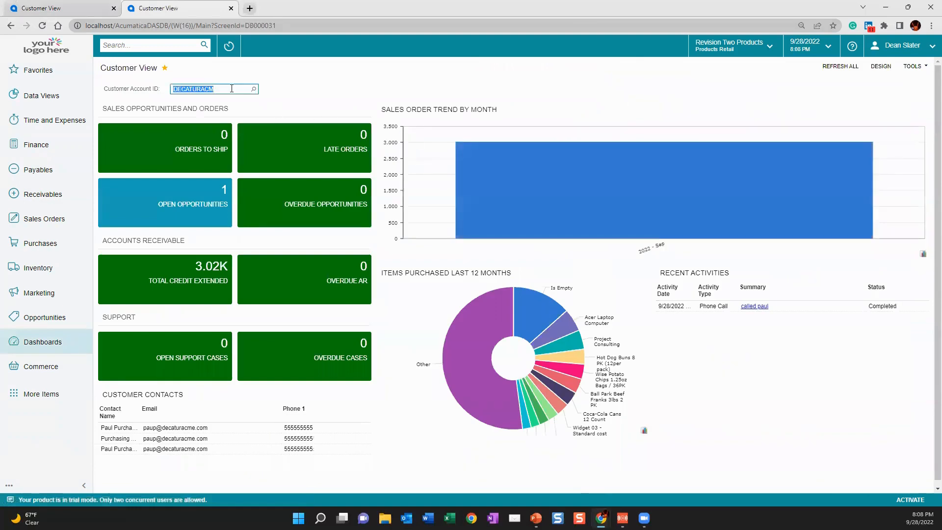
key("BackSpace")
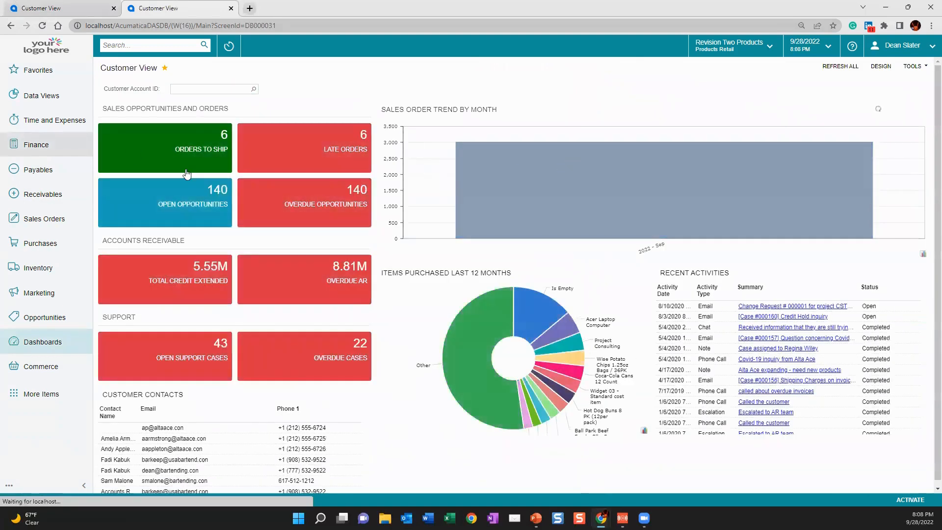
left_click(880, 66)
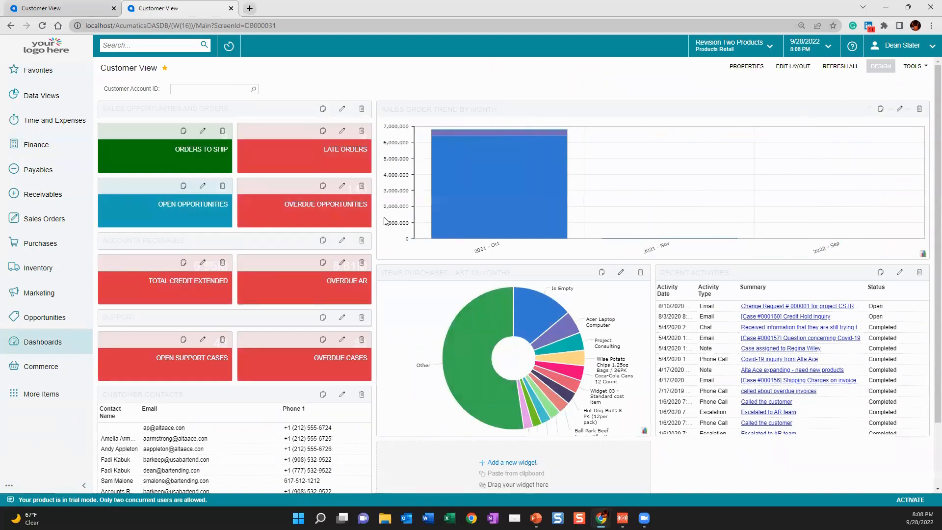
Step: Review the Late Orders widget's properties, including inquiry screen, aggregation, levels and colors, and finish without changing them
left_click(342, 130)
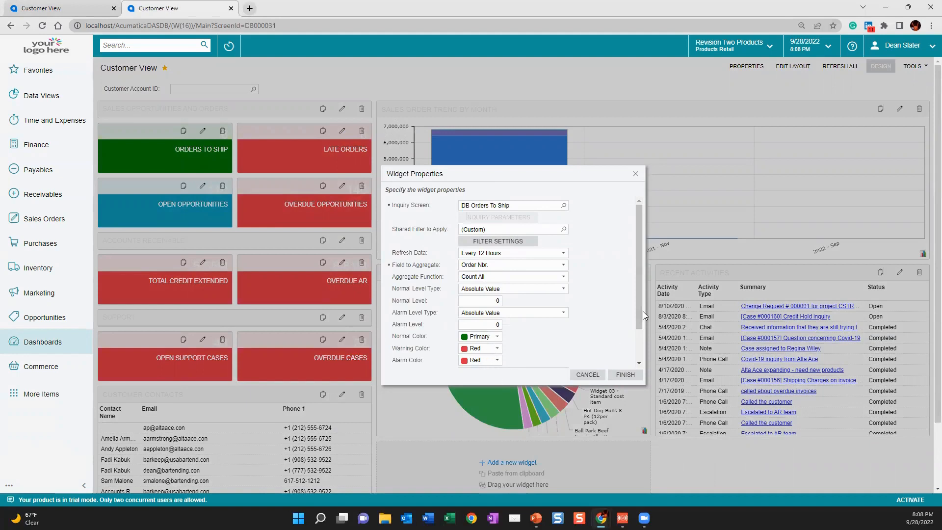
mouse_move(641, 311)
left_mouse_down()
mouse_move(644, 358)
mouse_move(639, 313)
left_mouse_up()
left_click(625, 375)
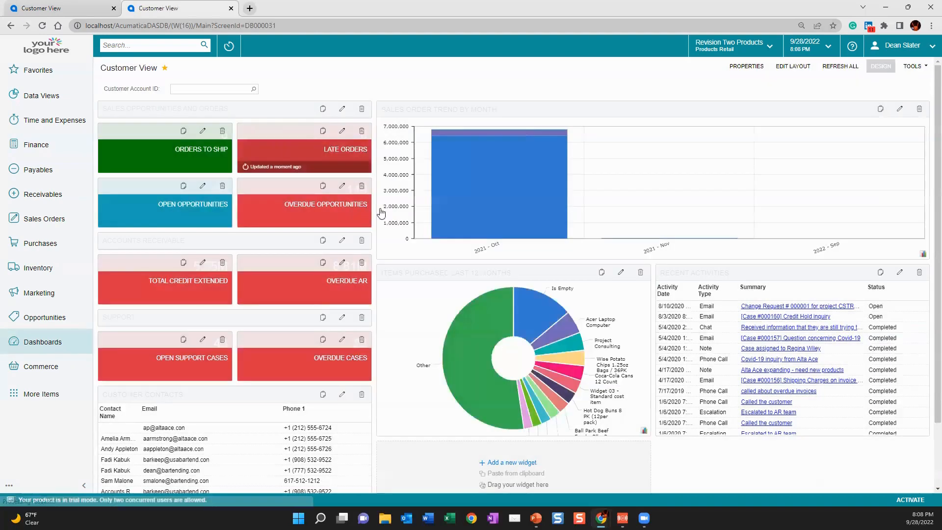
Step: Browse the widget types offered for a new Customer View widget, from Chart to Wiki Page, and close the list without adding one
scroll(452, 351, "down", 2)
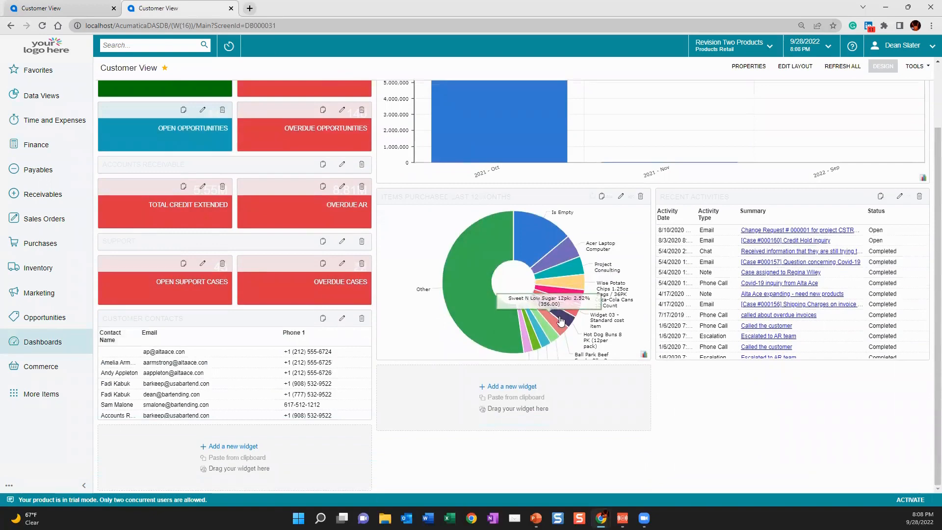
left_click(239, 446)
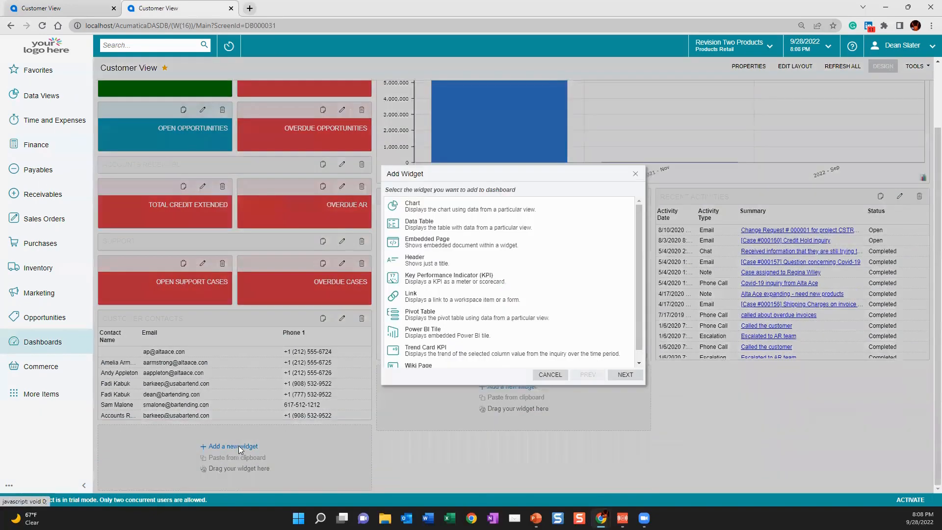
left_click(415, 206)
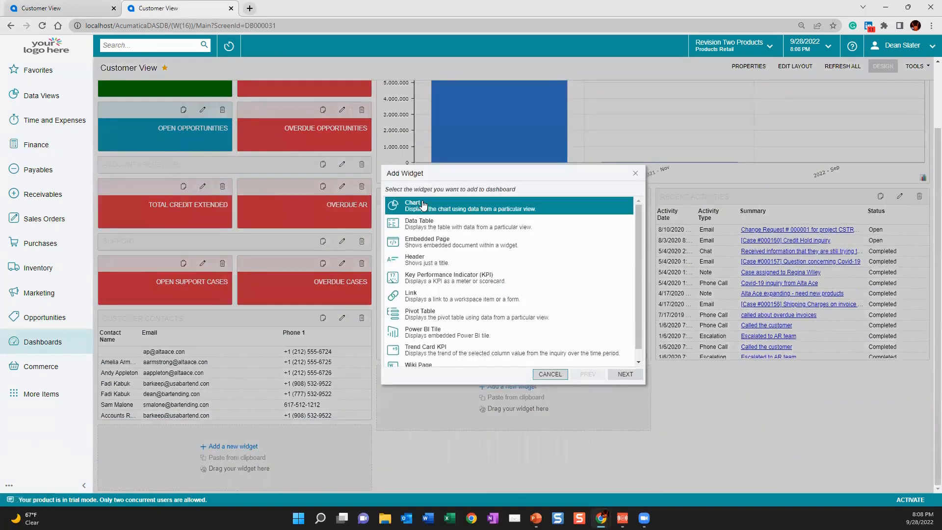
left_click(421, 226)
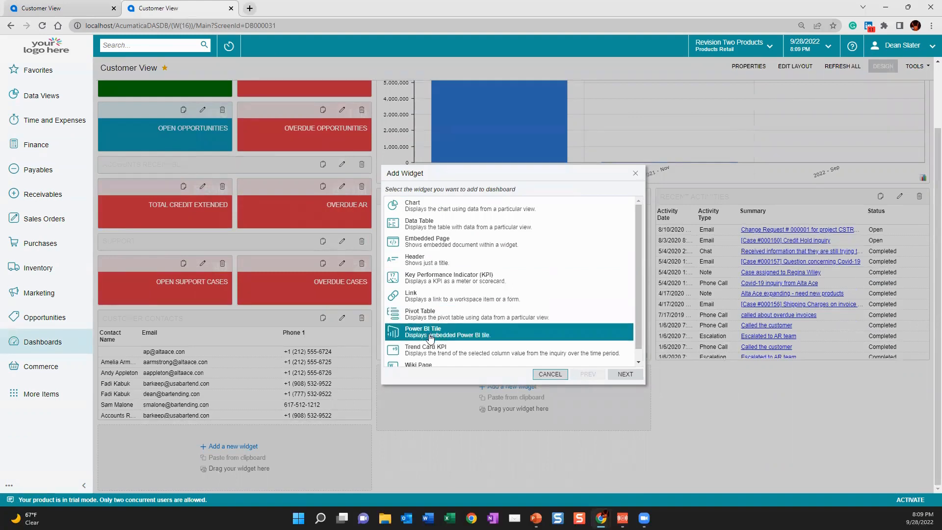
scroll(446, 352, "down", 1)
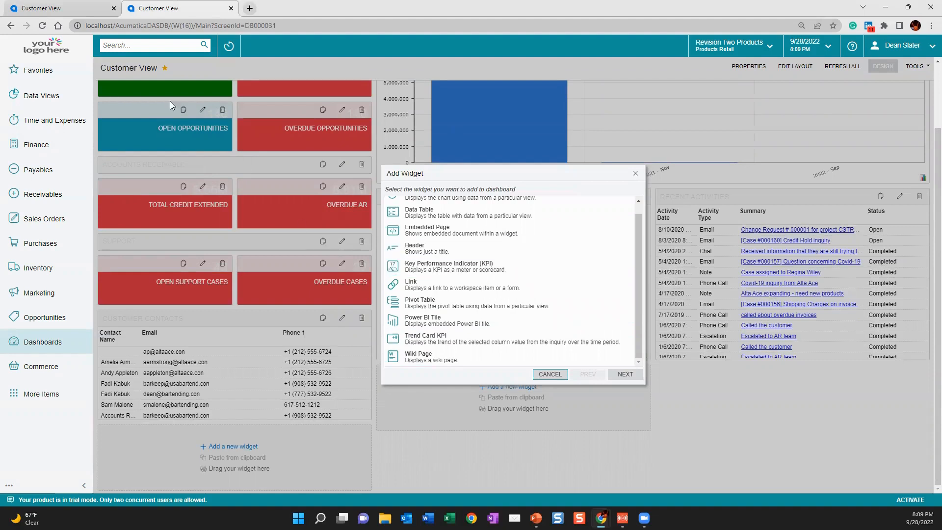
left_click(635, 175)
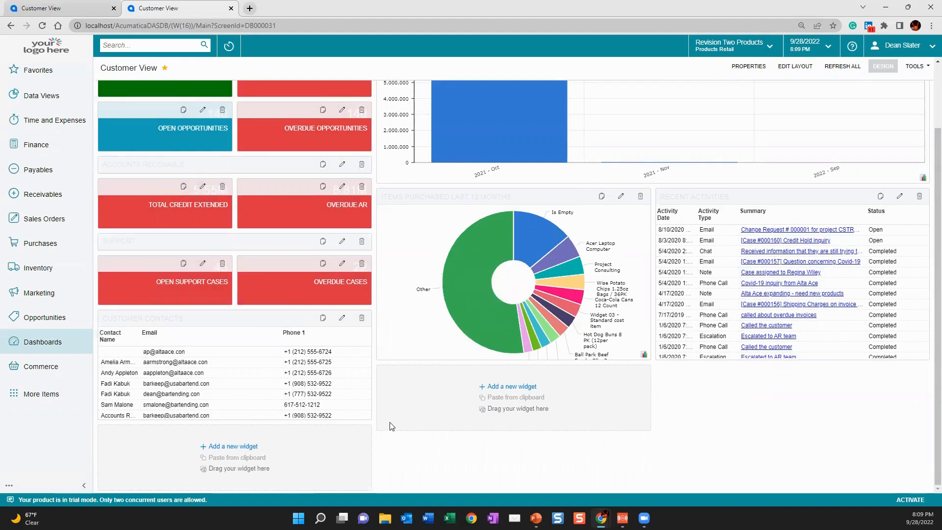
scroll(392, 426, "up", 2)
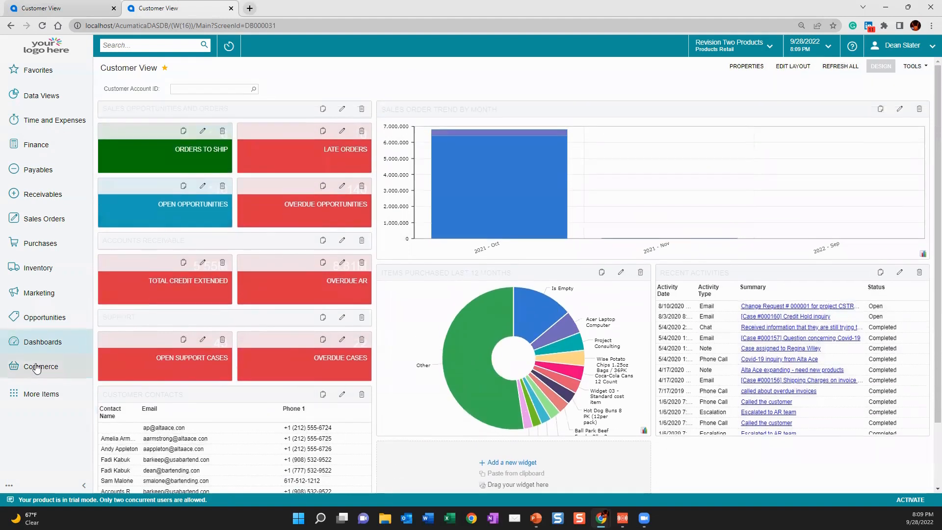
Step: Go to the Controller dashboard and look over its KPI tiles, aging, cash position, expense and income charts
left_click(32, 341)
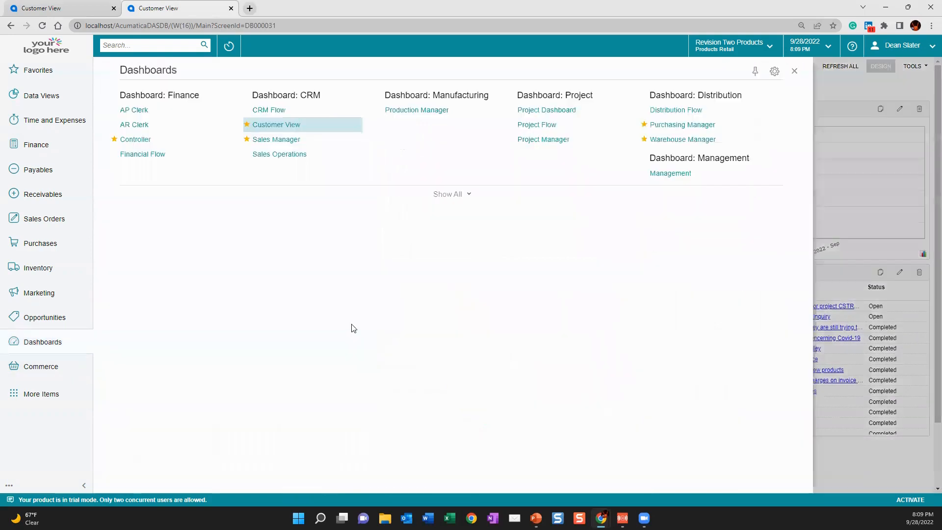
left_click(135, 139)
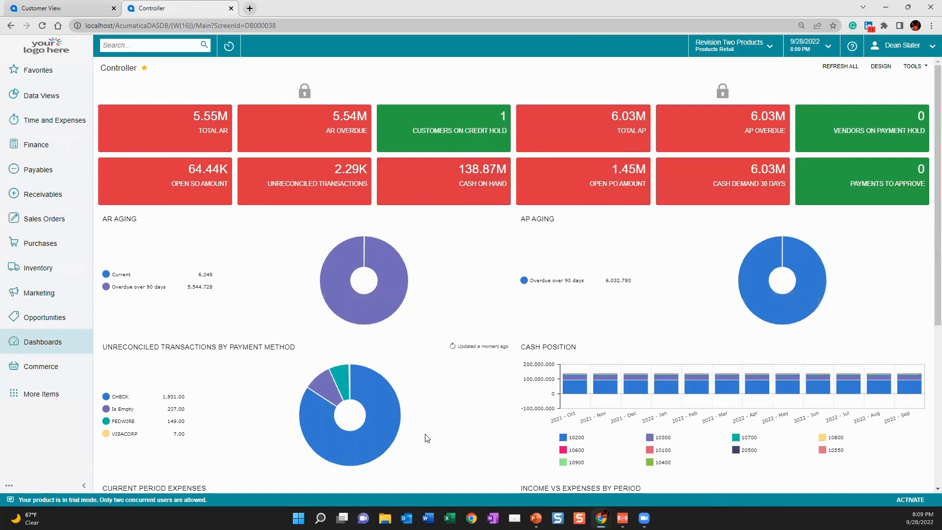
scroll(443, 405, "down", 2)
scroll(432, 353, "down", 4)
scroll(406, 288, "up", 4)
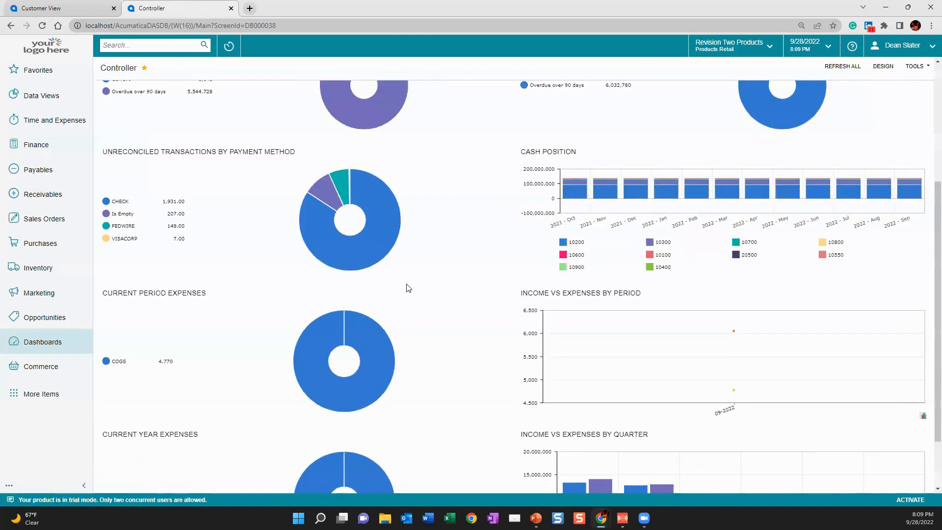
scroll(366, 313, "down", 2)
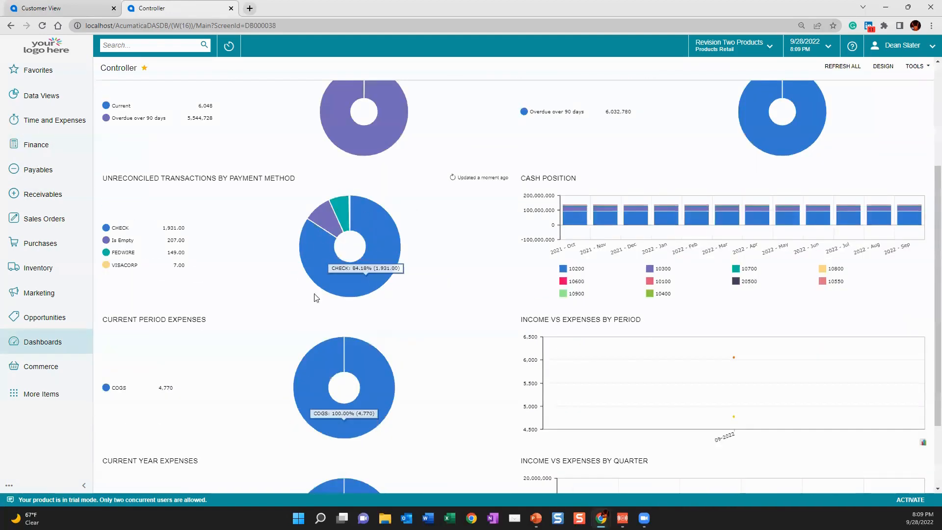
scroll(591, 293, "down", 1)
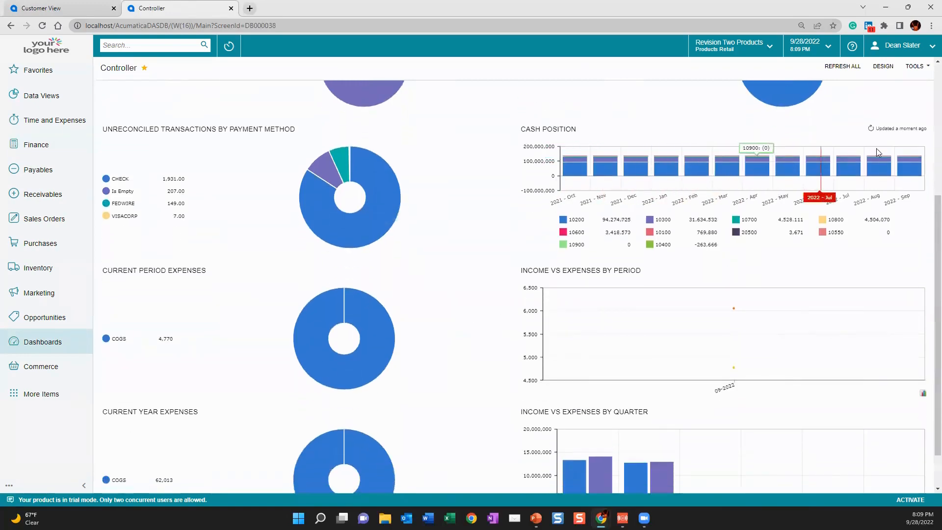
scroll(905, 237, "down", 1)
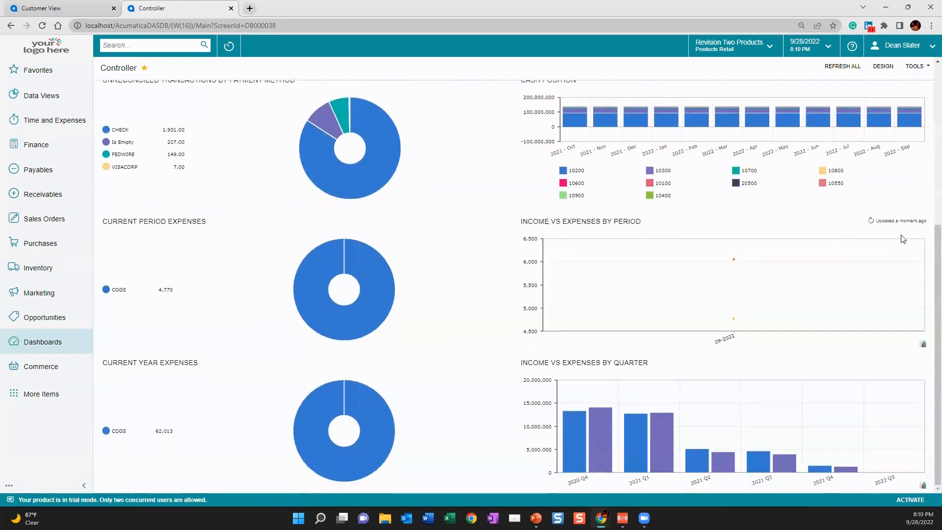
scroll(456, 289, "up", 4)
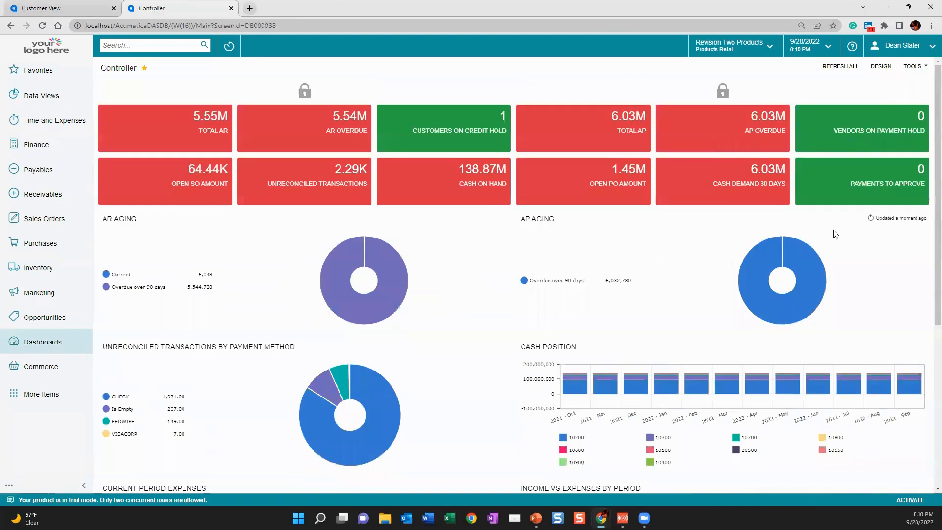
Step: Go to the Sales Manager dashboard and look over its sales, quota, customer growth and activity widgets
left_click_drag(63, 343, 41, 348)
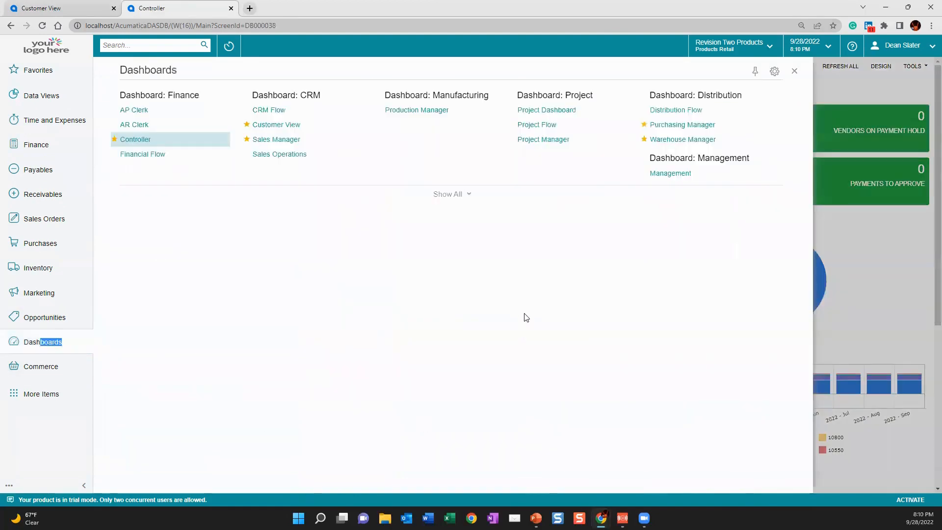
left_click(276, 141)
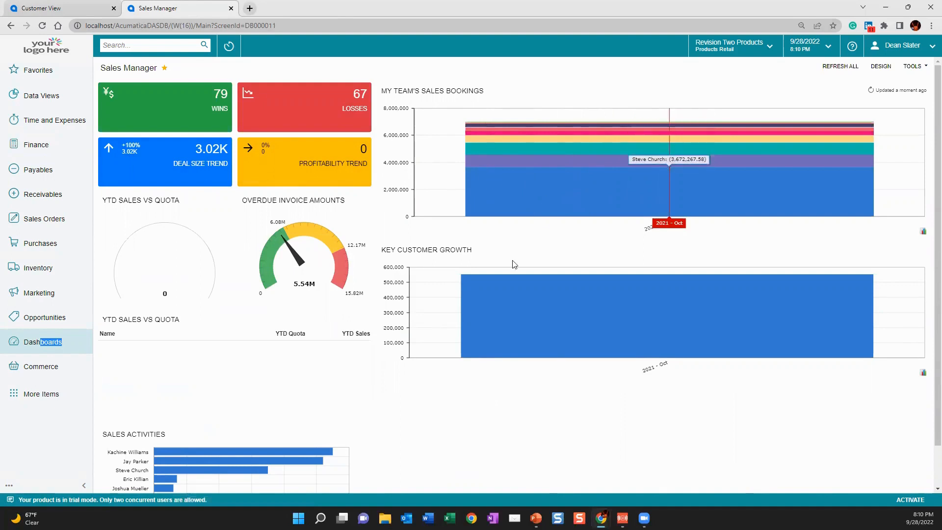
scroll(608, 453, "down", 1)
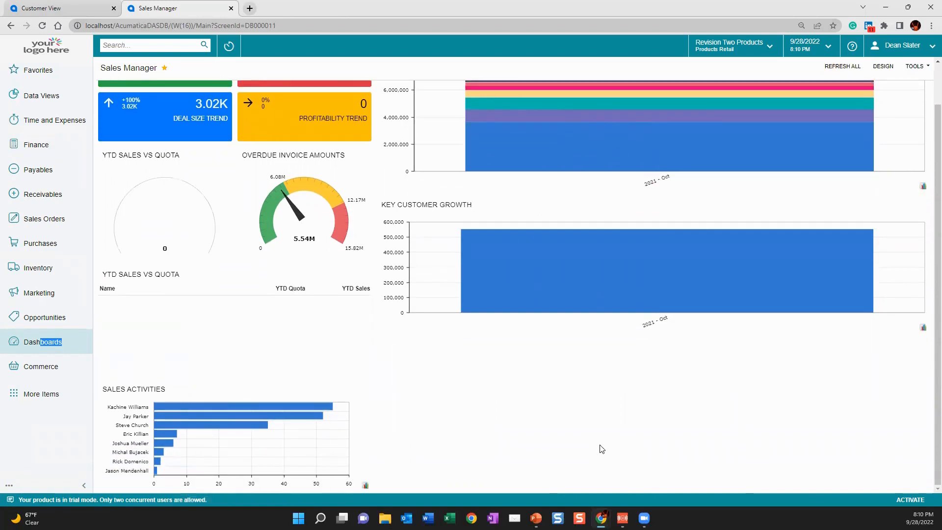
Step: Drill down from My Team's Sales Bookings to the Salesperson Sales records, close them, and review the remaining Sales Manager widgets
scroll(602, 442, "up", 1)
left_click(552, 150)
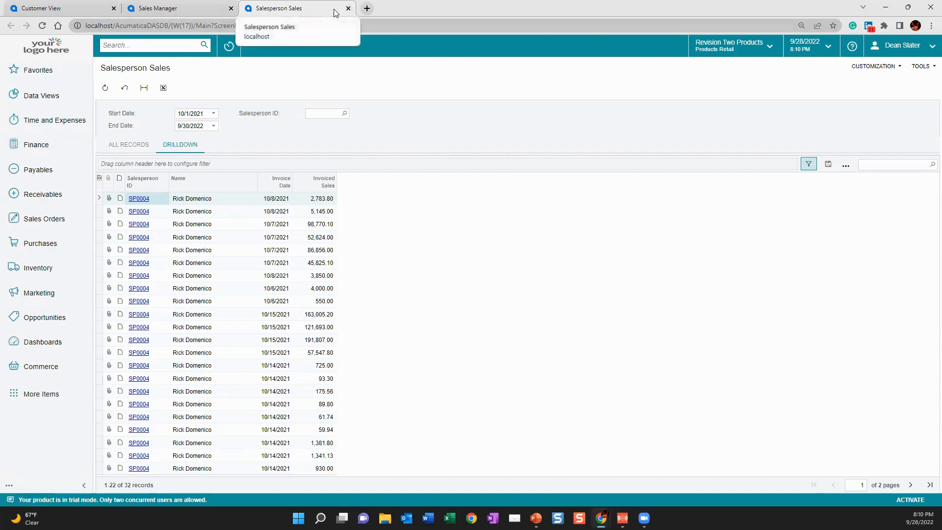
left_click(349, 8)
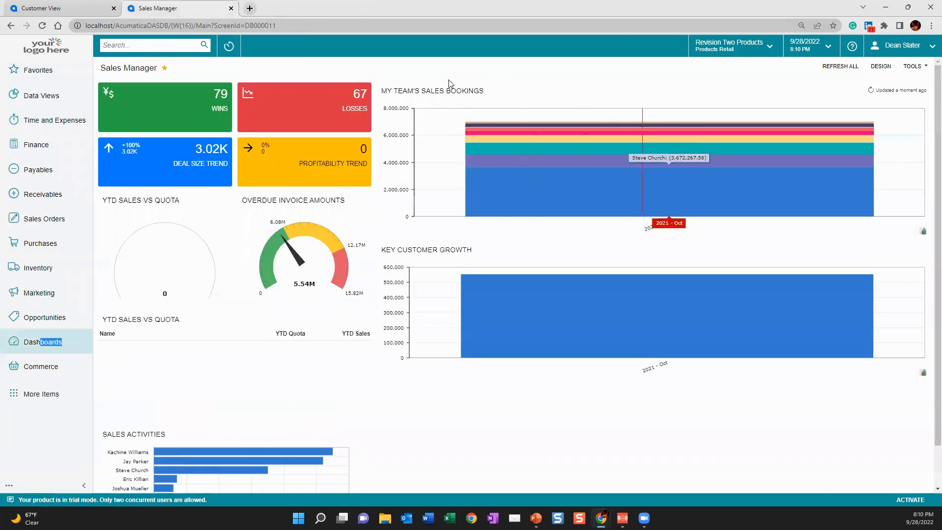
scroll(538, 317, "down", 1)
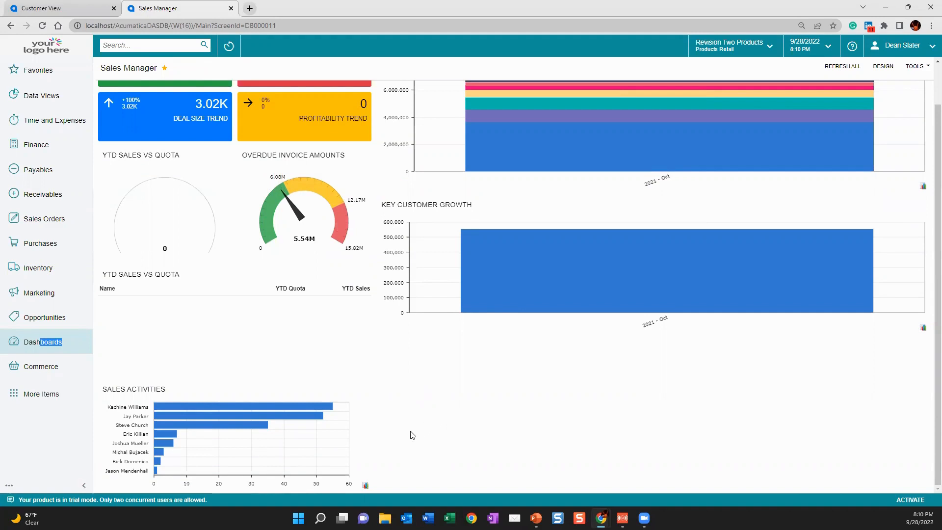
scroll(414, 435, "up", 1)
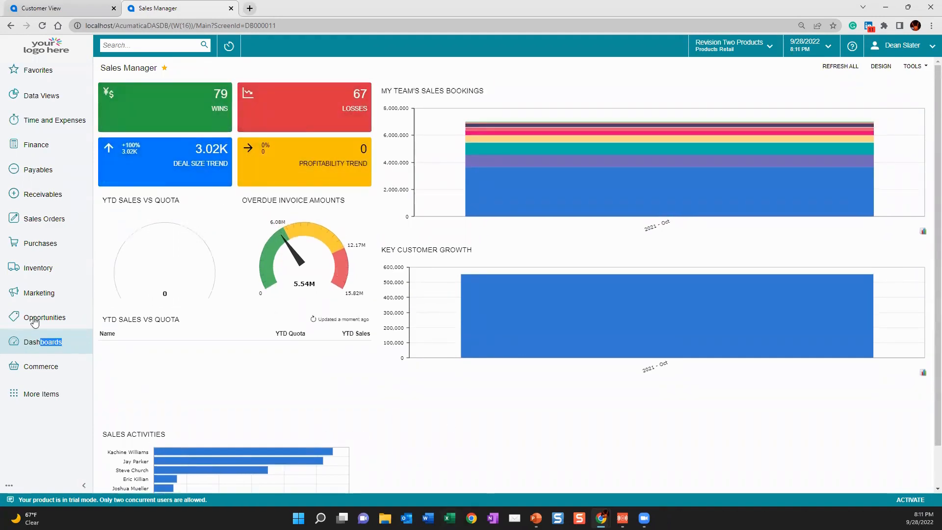
left_click(539, 417)
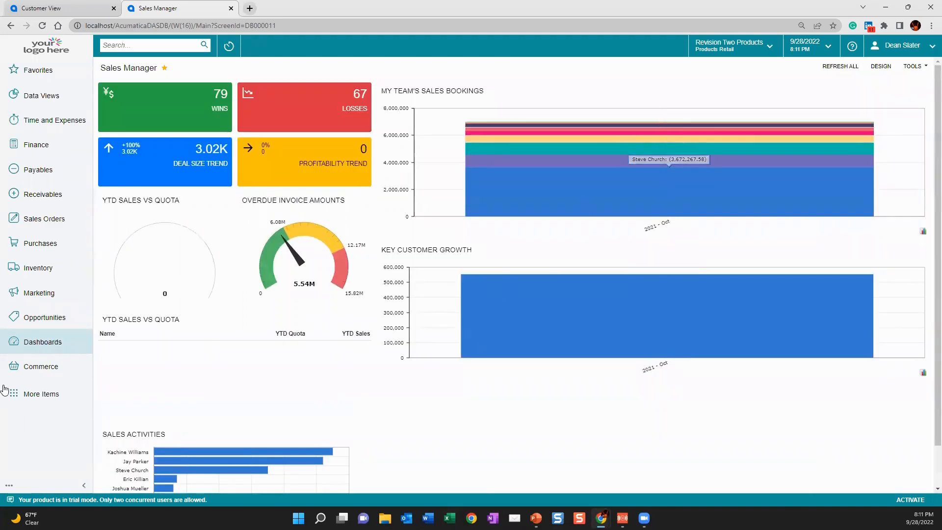
Step: Go to the Warehouse Manager dashboard and drill down from Late PO Receipts to the underlying purchase orders
left_click(34, 343)
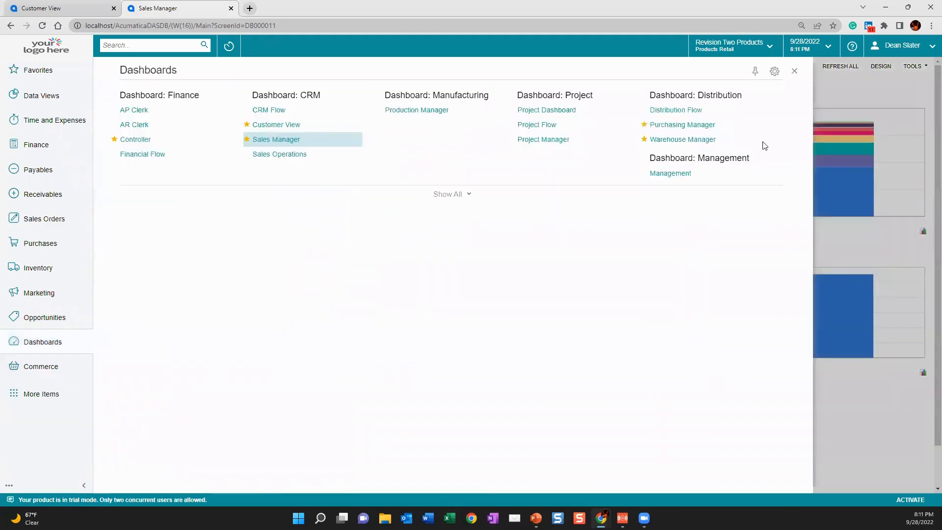
left_click(693, 141)
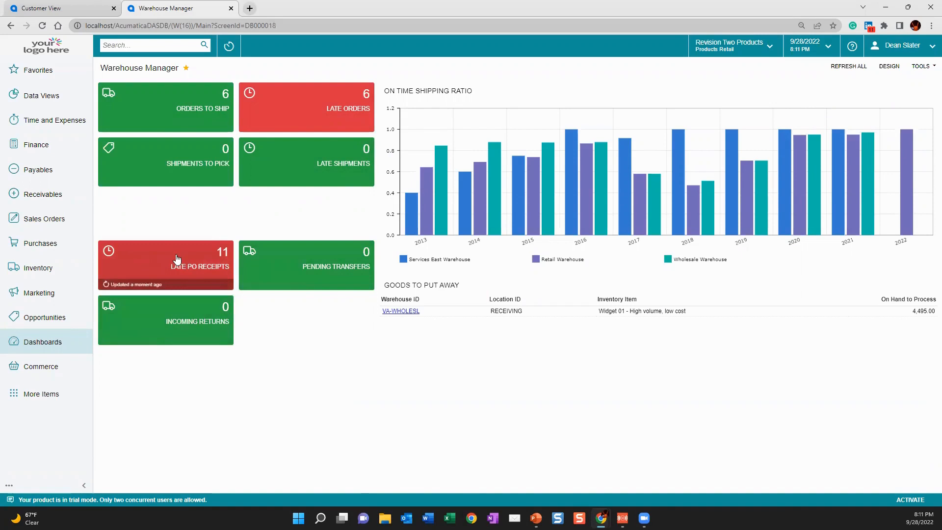
left_click(201, 258)
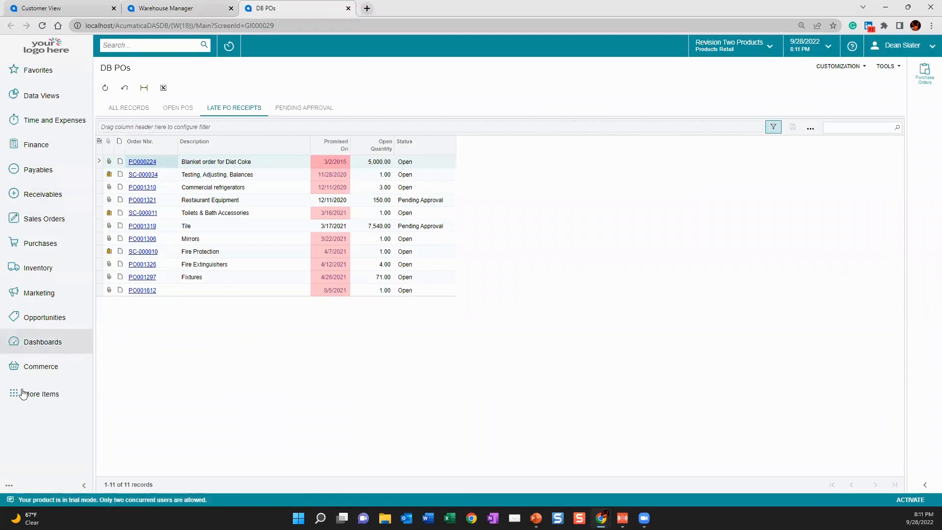
Step: View the Commerce workspace's contents, and return to the Customer View home dashboard
left_click(39, 367)
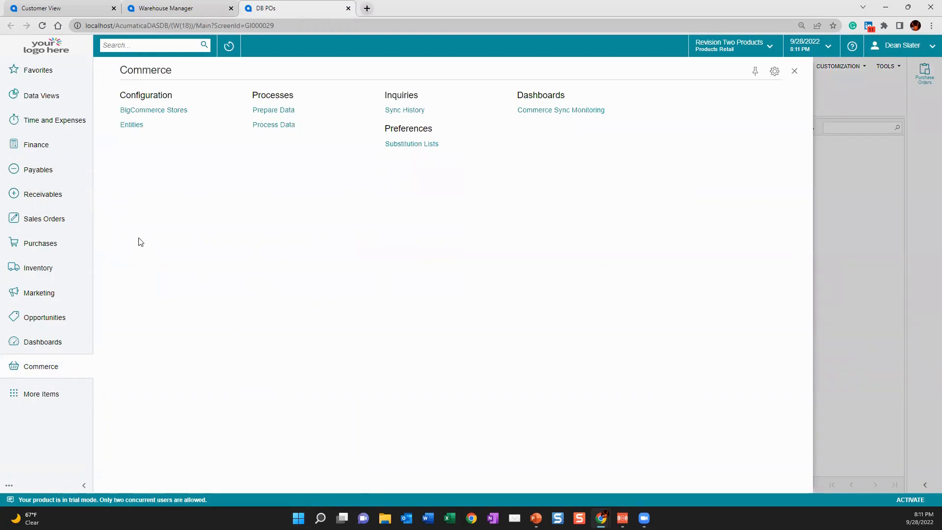
left_click(43, 50)
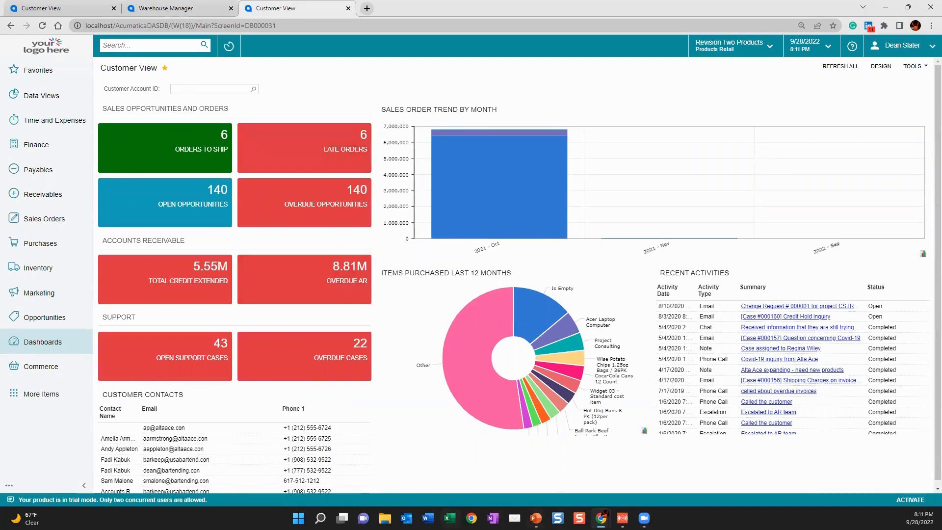
Step: Switch to the Acumatica DEMO presentation in PowerPoint and show the Agenda slide
mouse_move(537, 517)
left_click(537, 468)
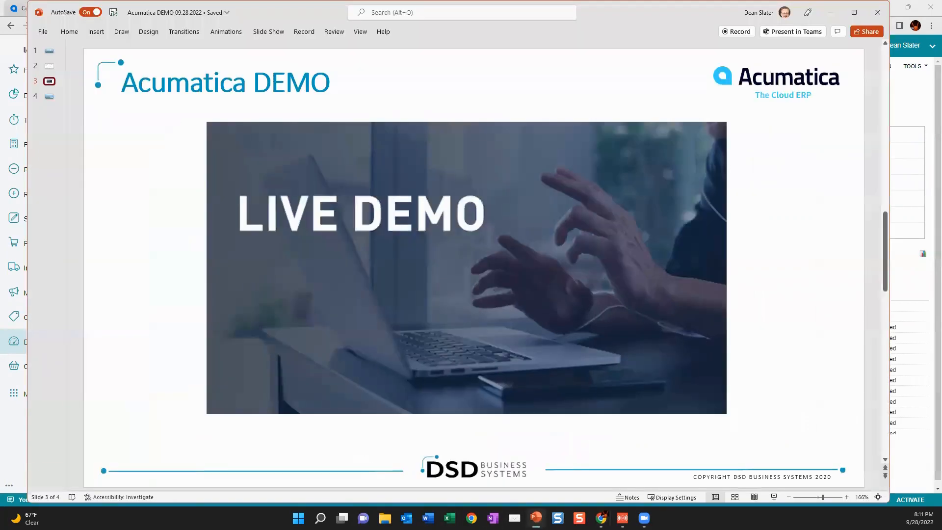
left_click(49, 66)
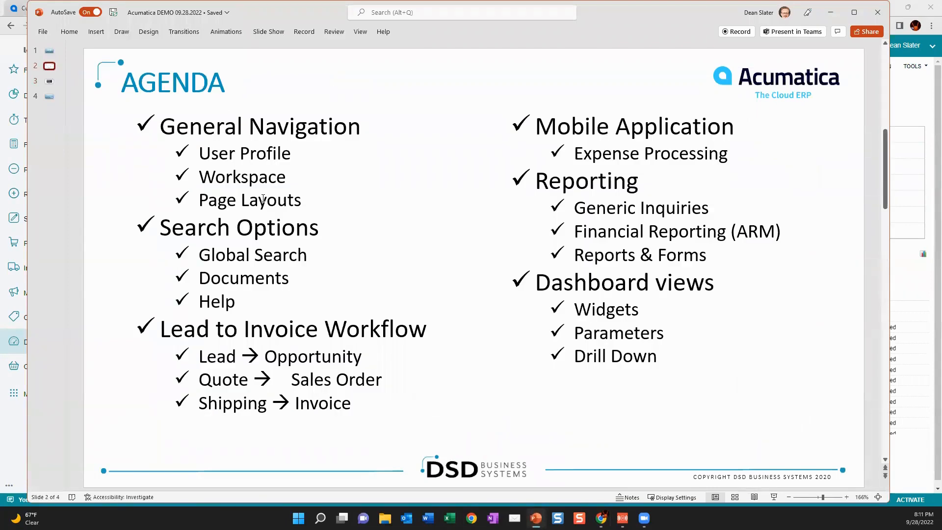